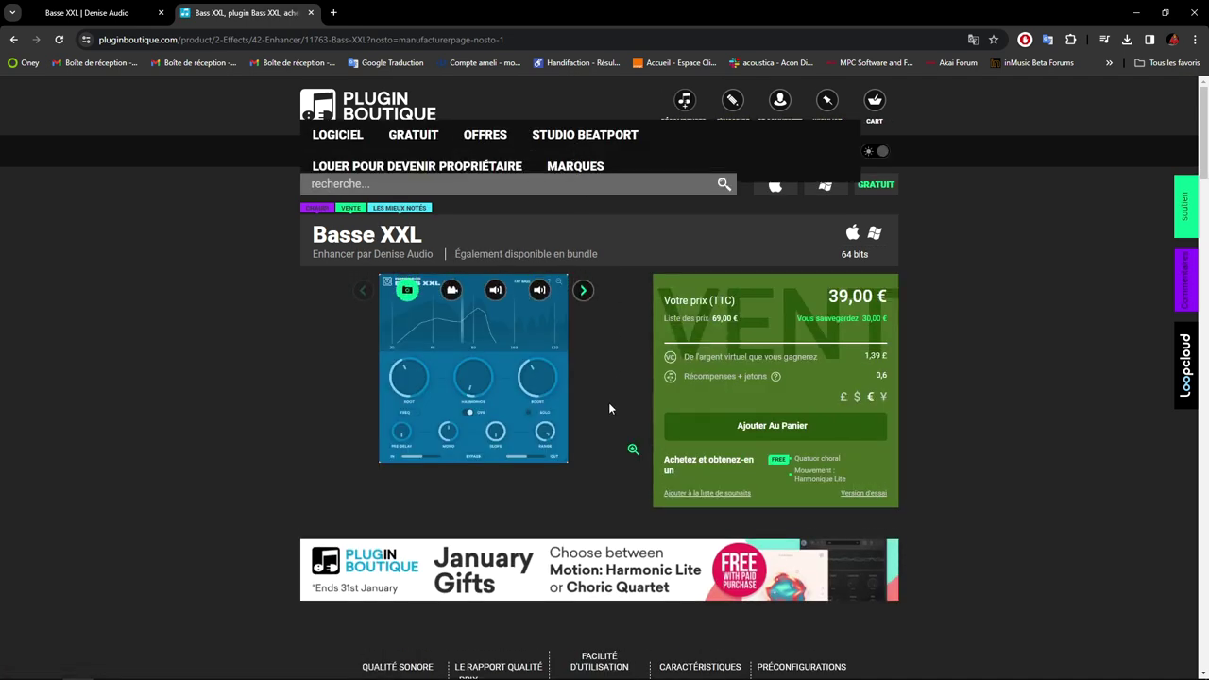
Review the Bass XXL product page's description, features and system requirements, and switch to Studio One.
{"action": "scroll", "coordinate": [608, 403], "scroll_direction": "down", "scroll_amount": 4}
{"action": "scroll", "coordinate": [609, 408], "scroll_direction": "down", "scroll_amount": 5}
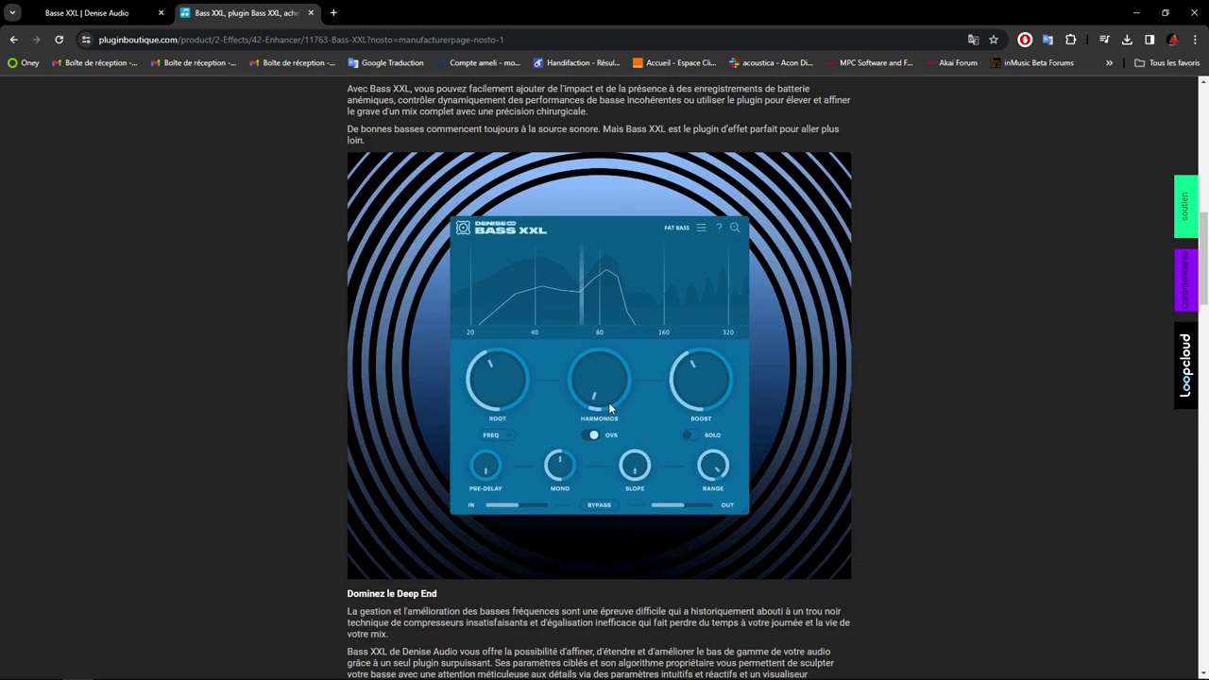
{"action": "scroll", "coordinate": [626, 348], "scroll_direction": "down", "scroll_amount": 6}
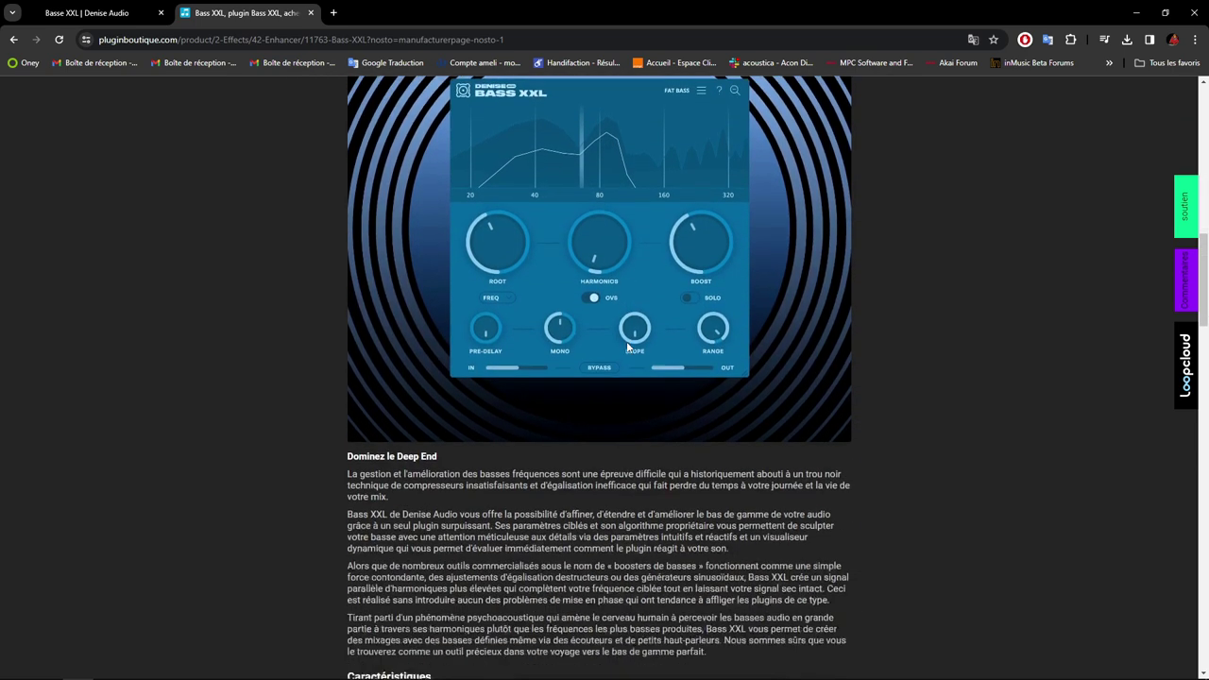
{"action": "scroll", "coordinate": [626, 341], "scroll_direction": "down", "scroll_amount": 2}
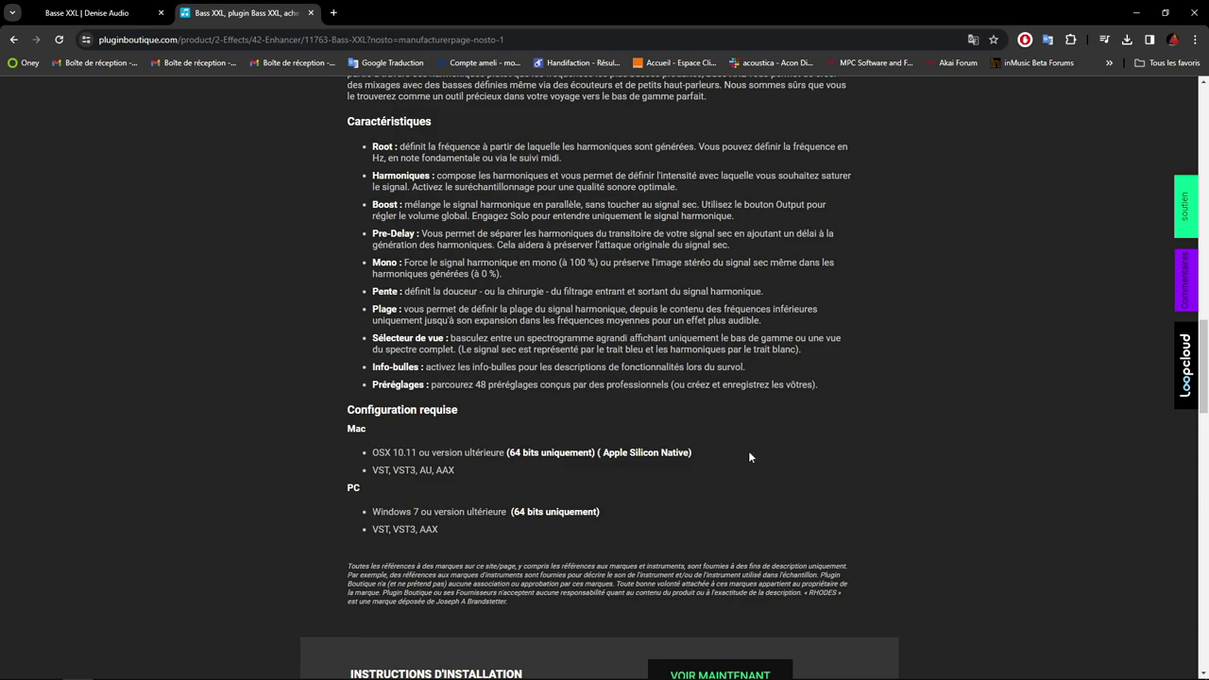
{"action": "scroll", "coordinate": [873, 395], "scroll_direction": "up", "scroll_amount": 10}
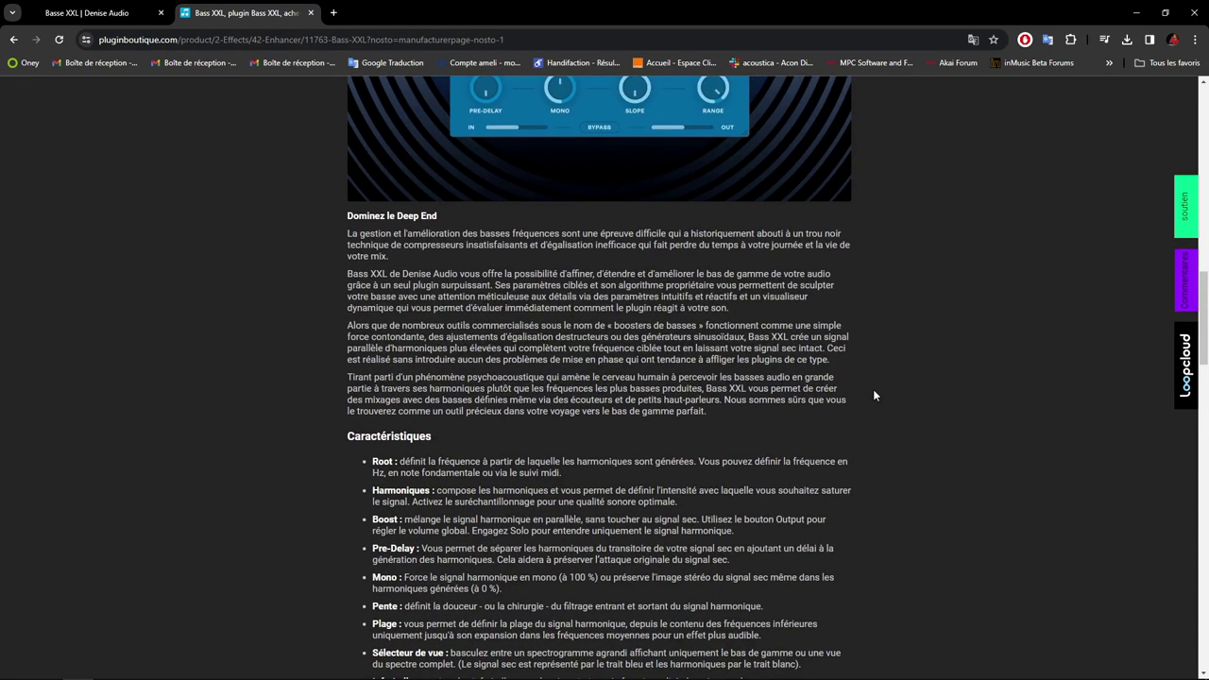
{"action": "scroll", "coordinate": [874, 394], "scroll_direction": "up", "scroll_amount": 15}
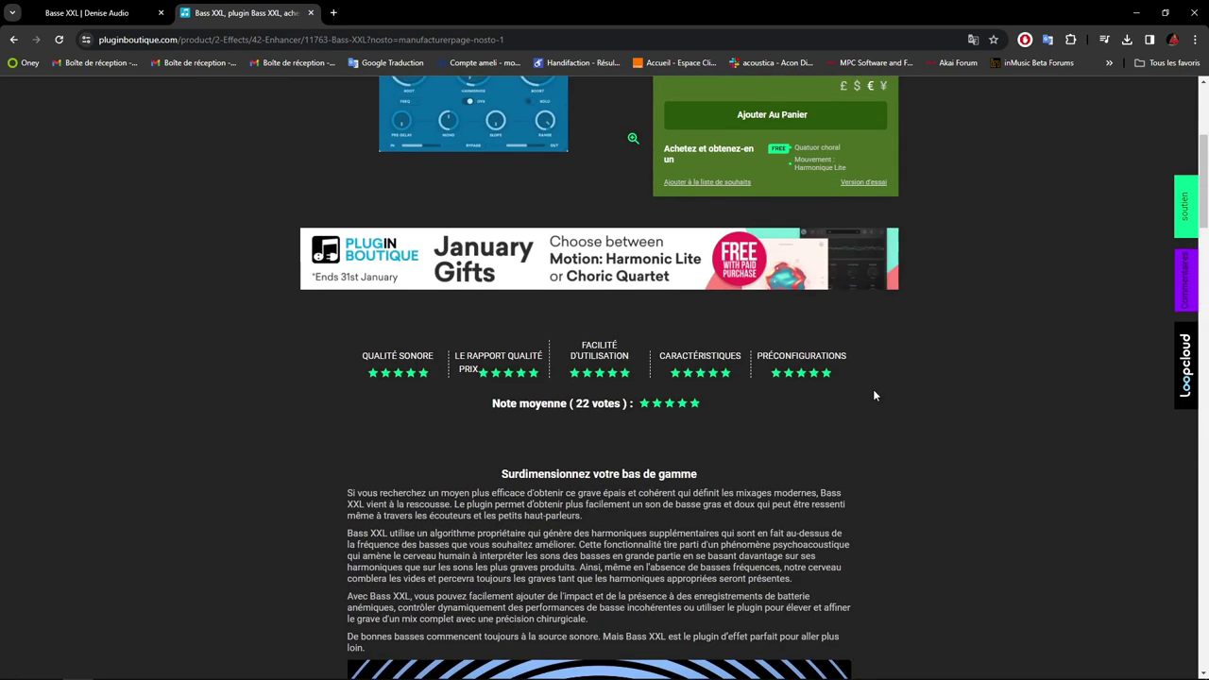
{"action": "scroll", "coordinate": [873, 395], "scroll_direction": "up", "scroll_amount": 2}
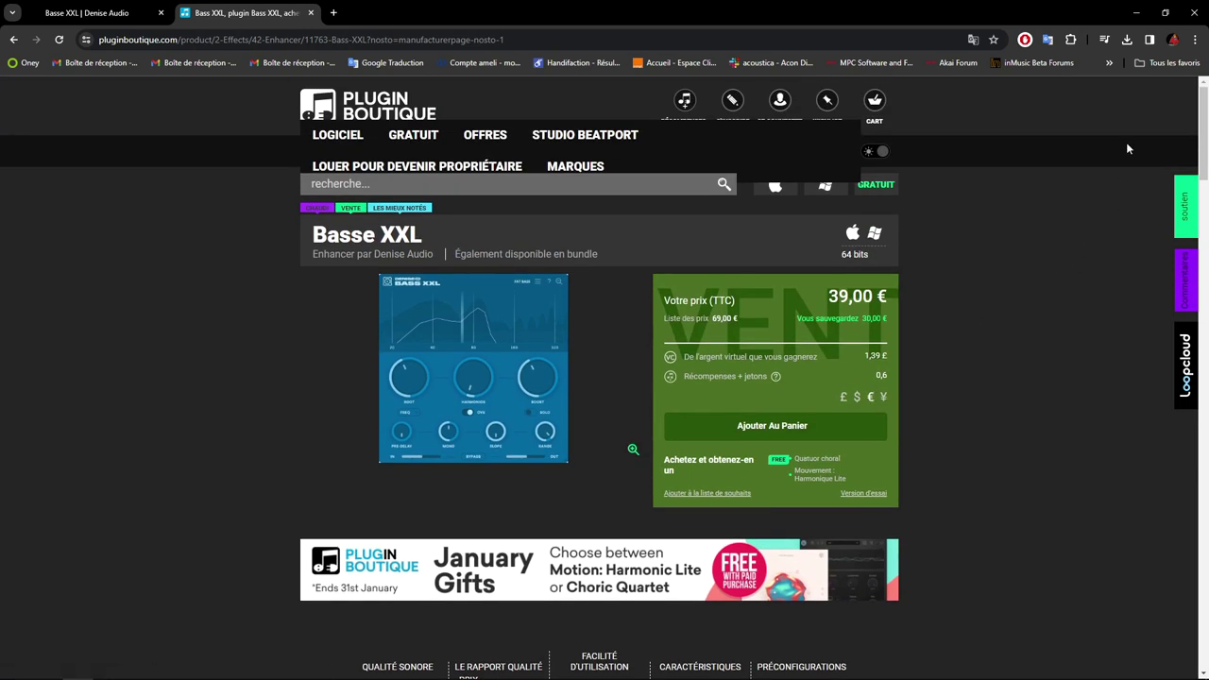
{"action": "left_click", "coordinate": [1137, 17]}
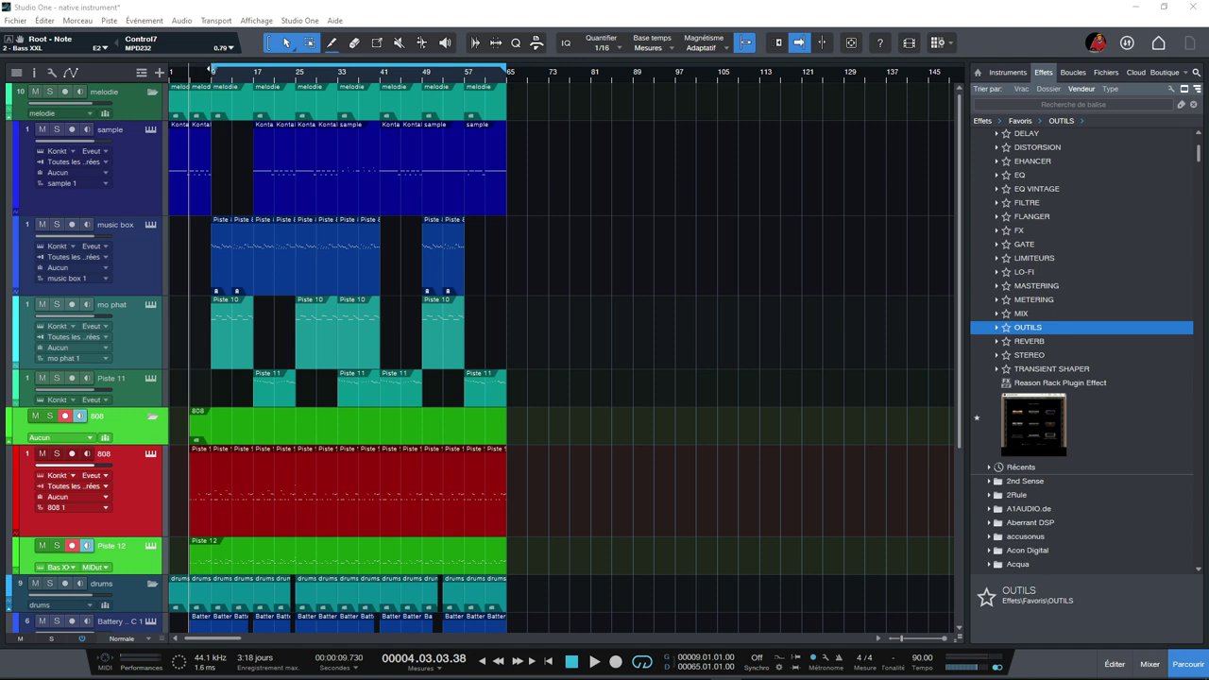
Extend the loop range back to bar 1, show the sample track's Kontakt instrument and play the song from the beginning.
{"action": "left_click_drag", "start_coordinate": [210, 70], "coordinate": [170, 93]}
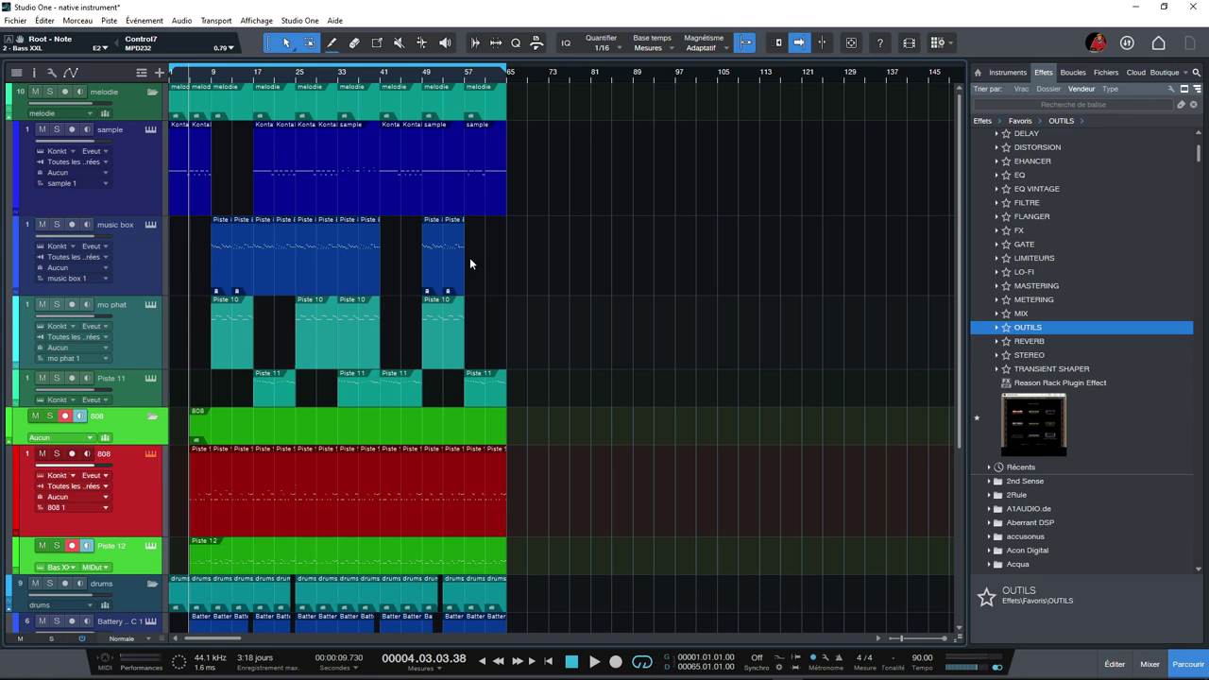
{"action": "key", "text": "F11"}
{"action": "scroll", "coordinate": [530, 208], "scroll_direction": "down", "scroll_amount": 3}
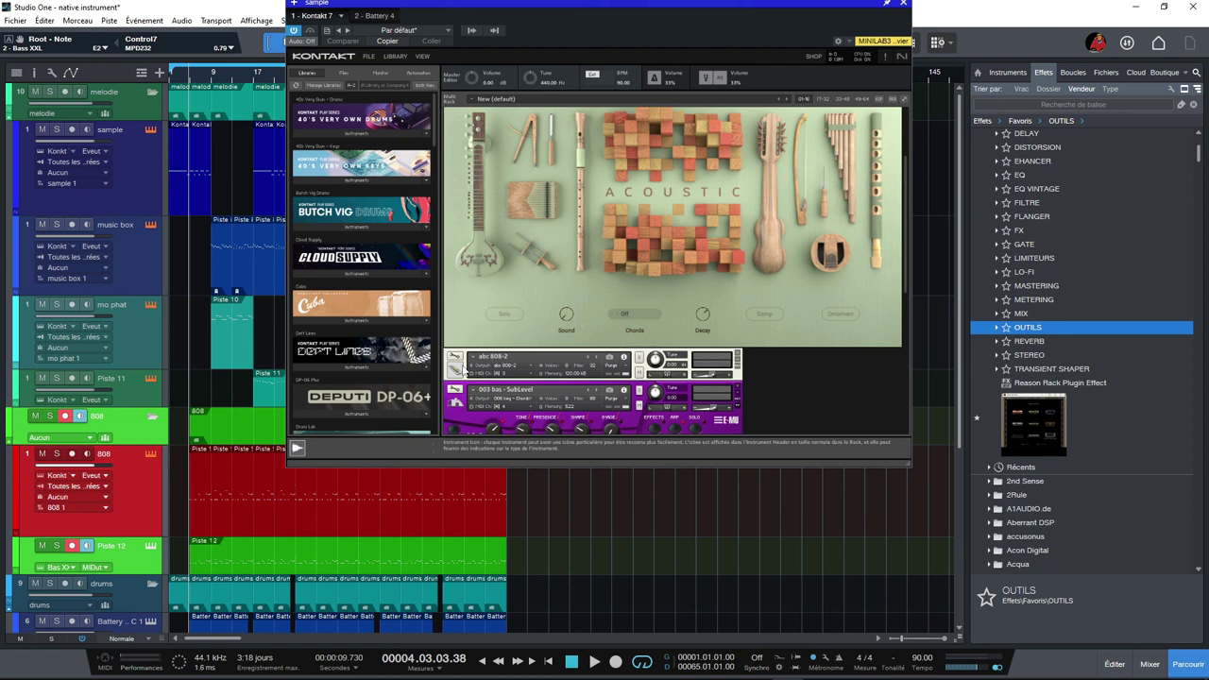
{"action": "key", "text": "comma"}
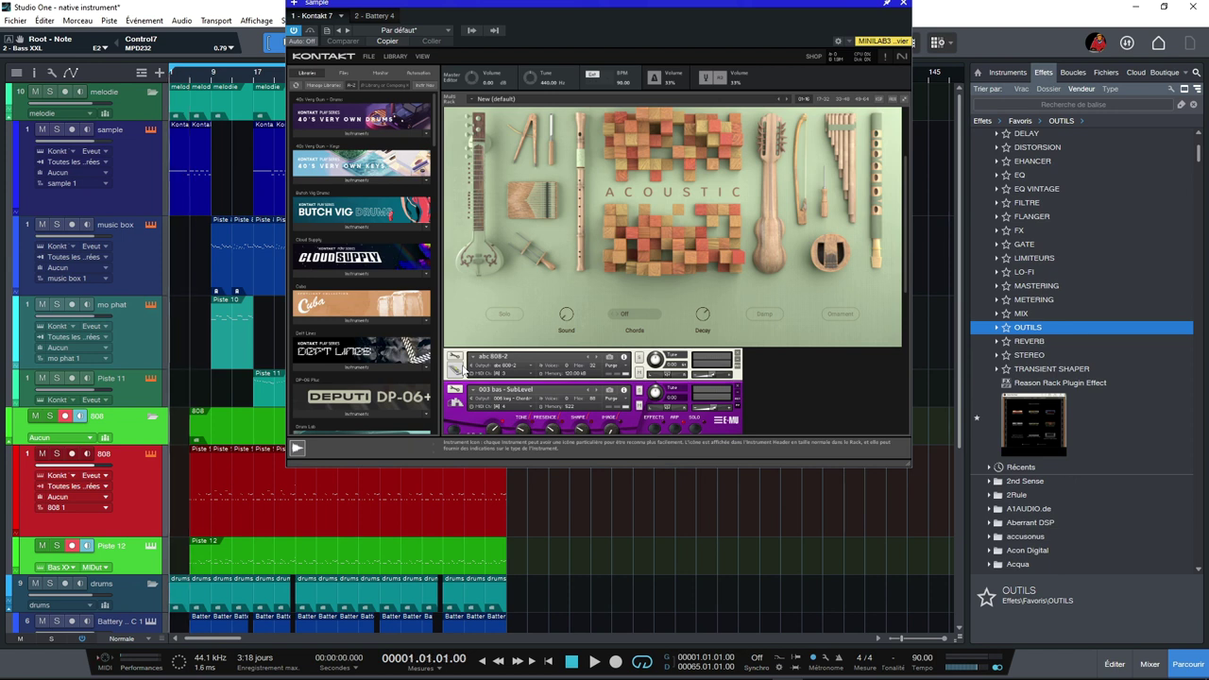
{"action": "key", "text": "space"}
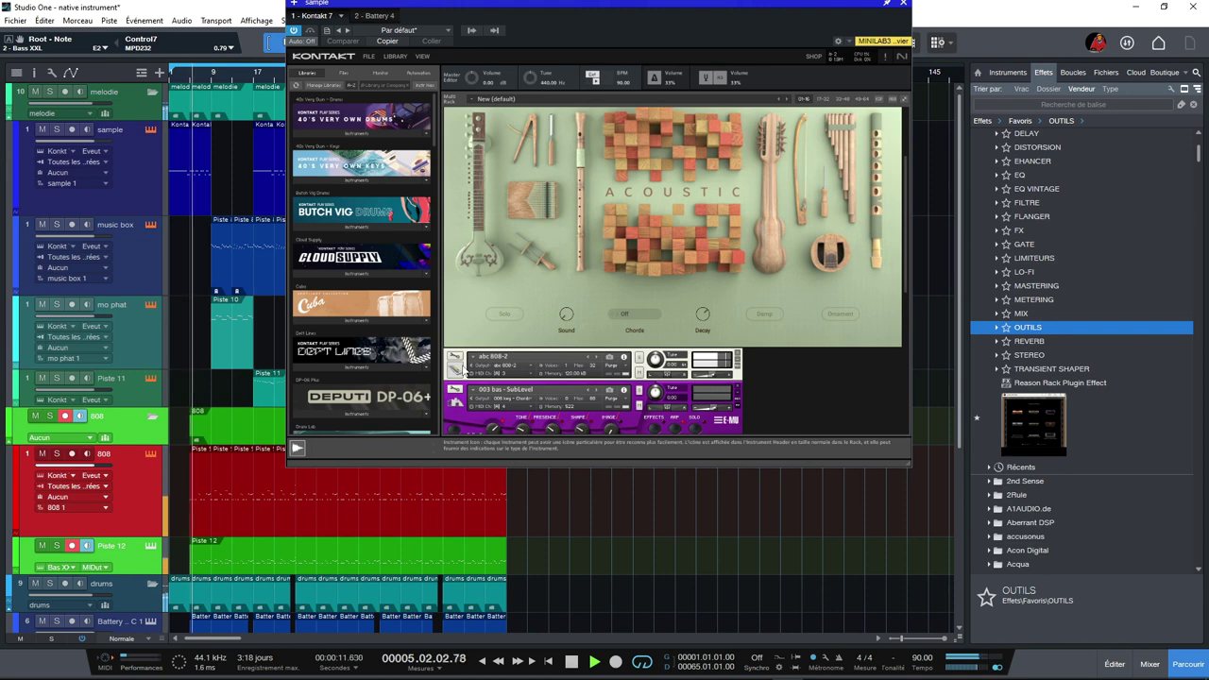
Show the mixer, close the Kontakt window and open the 808 channel's Bass XXL insert clear of its channel strip.
{"action": "key", "text": "F3"}
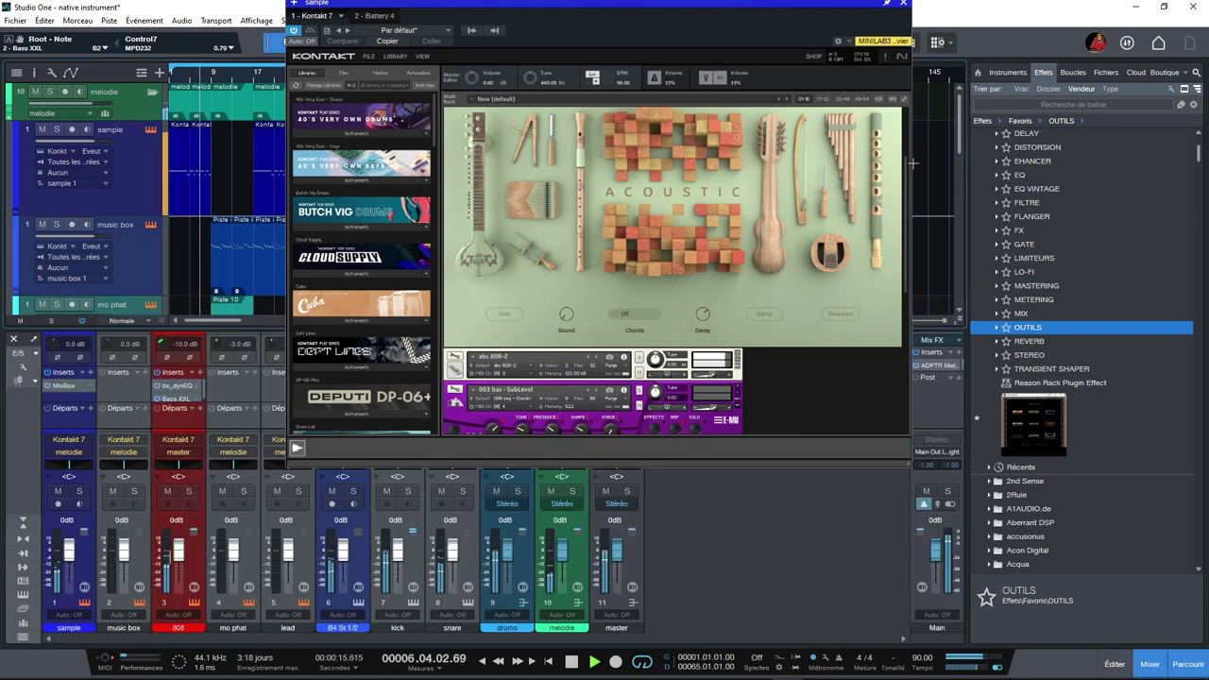
{"action": "left_click", "coordinate": [903, 3]}
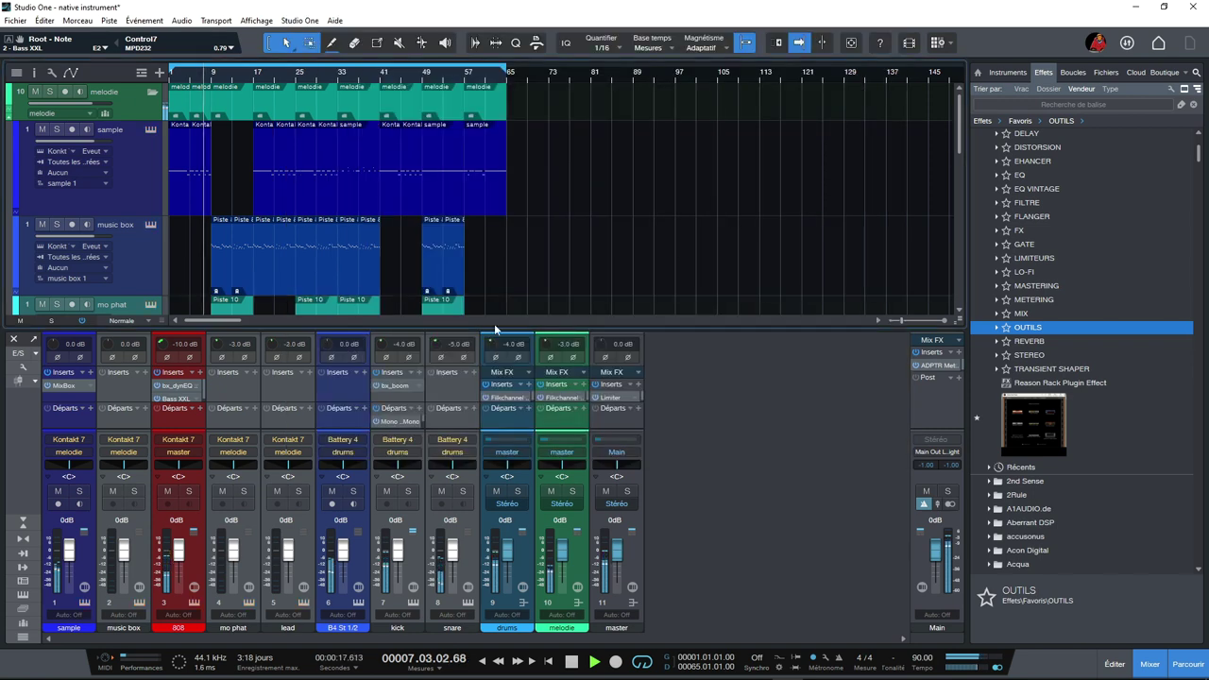
{"action": "left_click", "coordinate": [180, 398]}
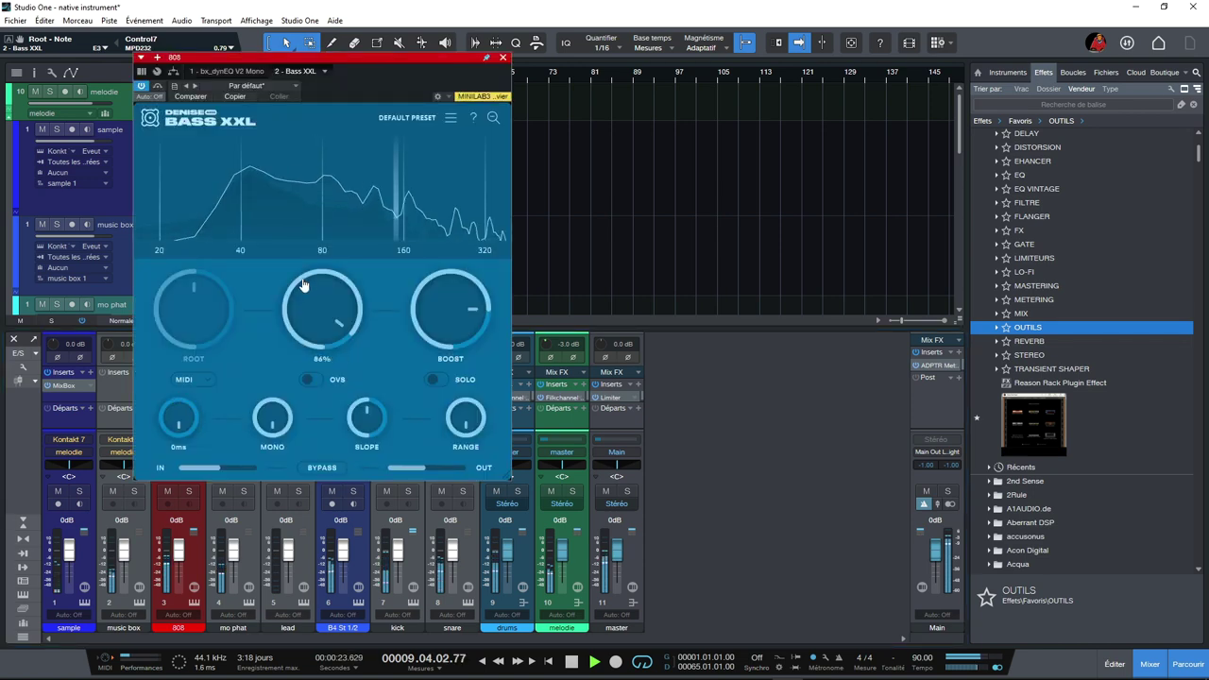
{"action": "left_click_drag", "start_coordinate": [332, 58], "coordinate": [726, 48]}
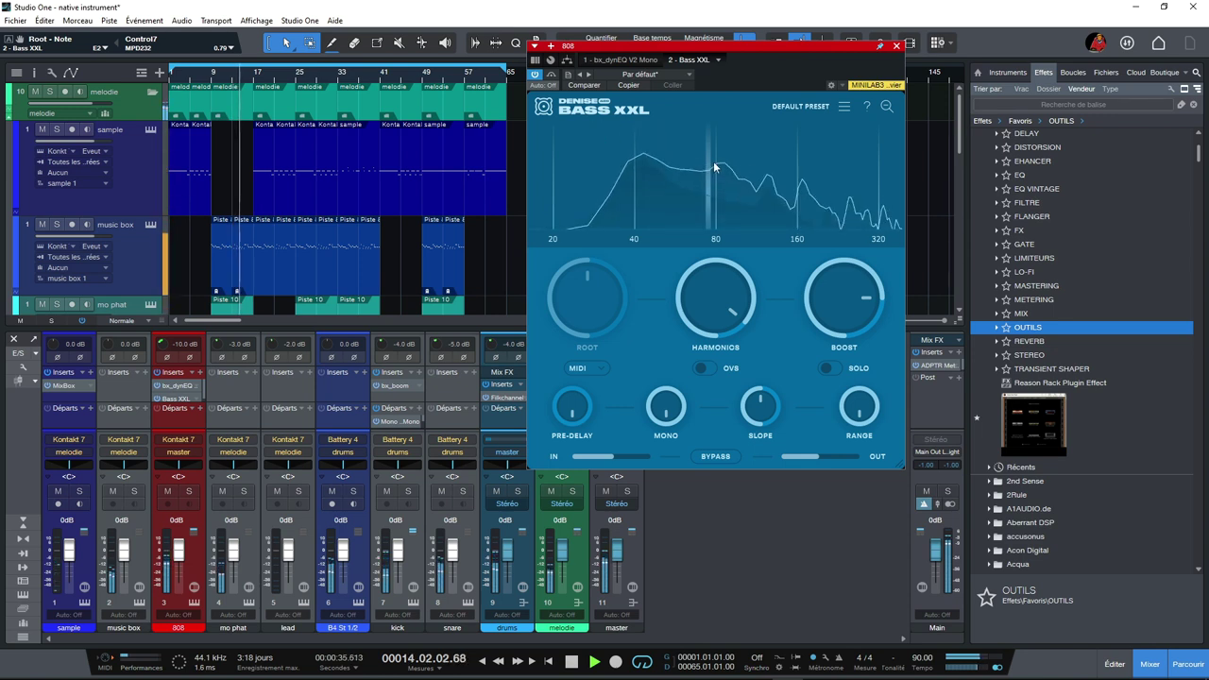
Stop playback and move the start of the loop range to bar 9.
{"action": "mouse_move", "coordinate": [732, 335]}
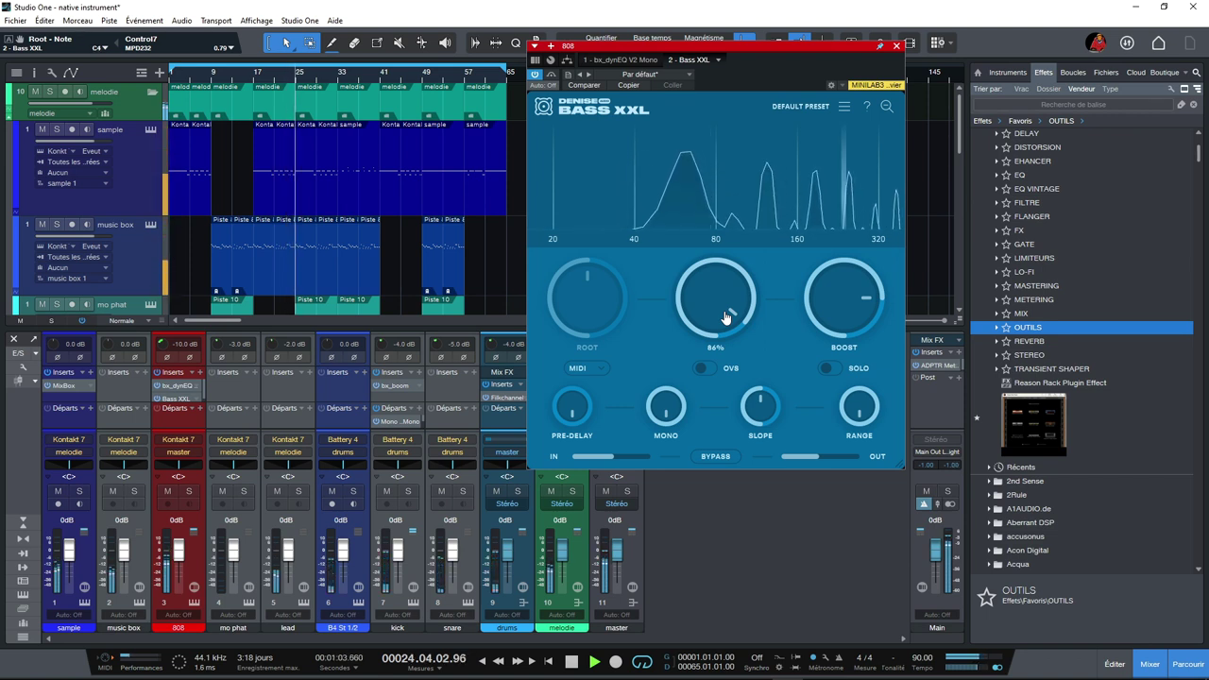
{"action": "key", "text": "space"}
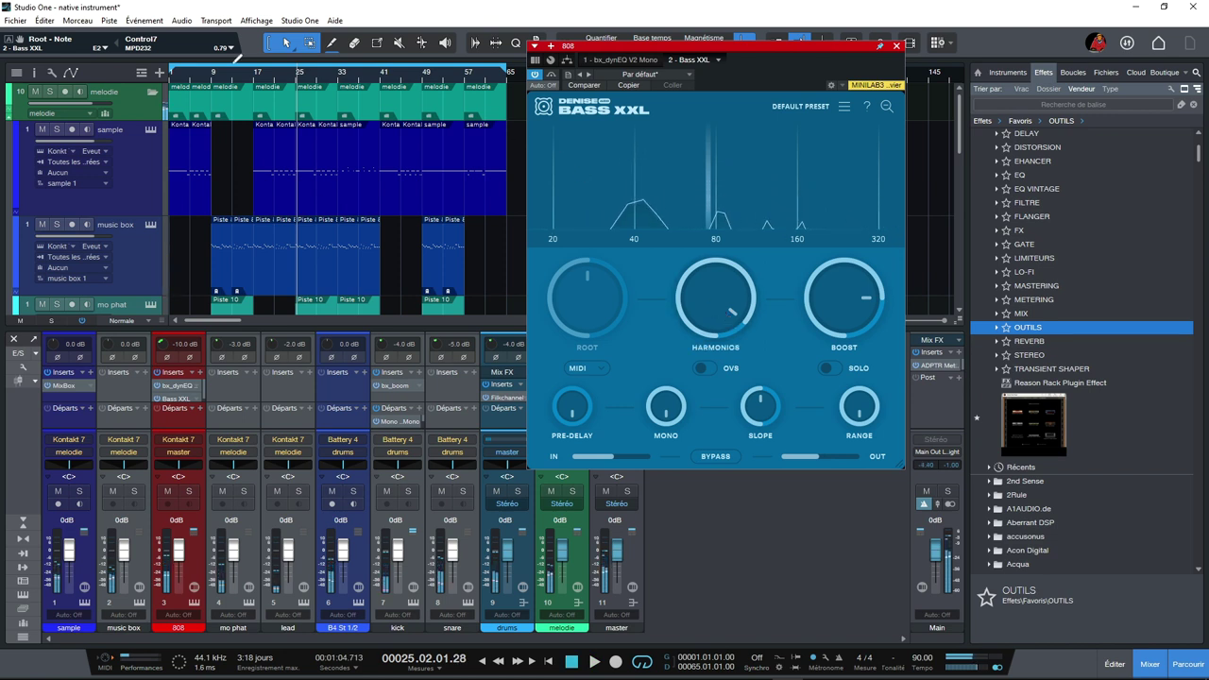
{"action": "left_click_drag", "start_coordinate": [168, 68], "coordinate": [212, 68]}
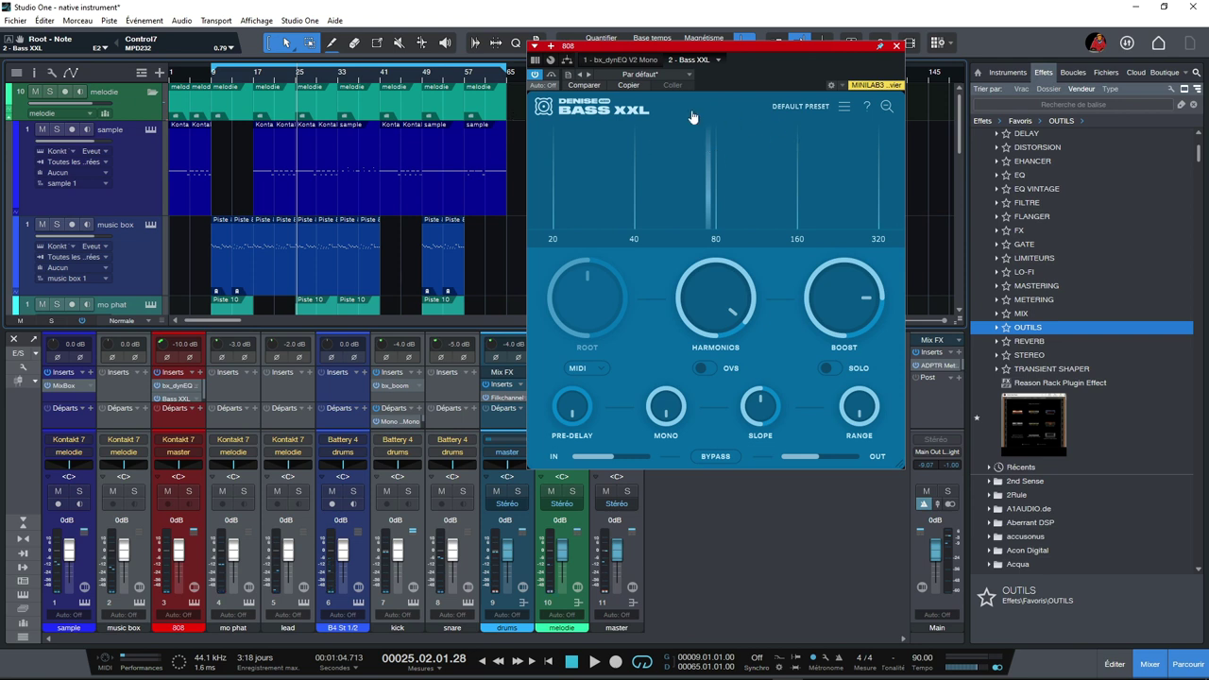
Browse the Bass XXL factory presets to the end of the list and close it without loading one.
{"action": "left_click", "coordinate": [577, 110]}
{"action": "left_click", "coordinate": [844, 107]}
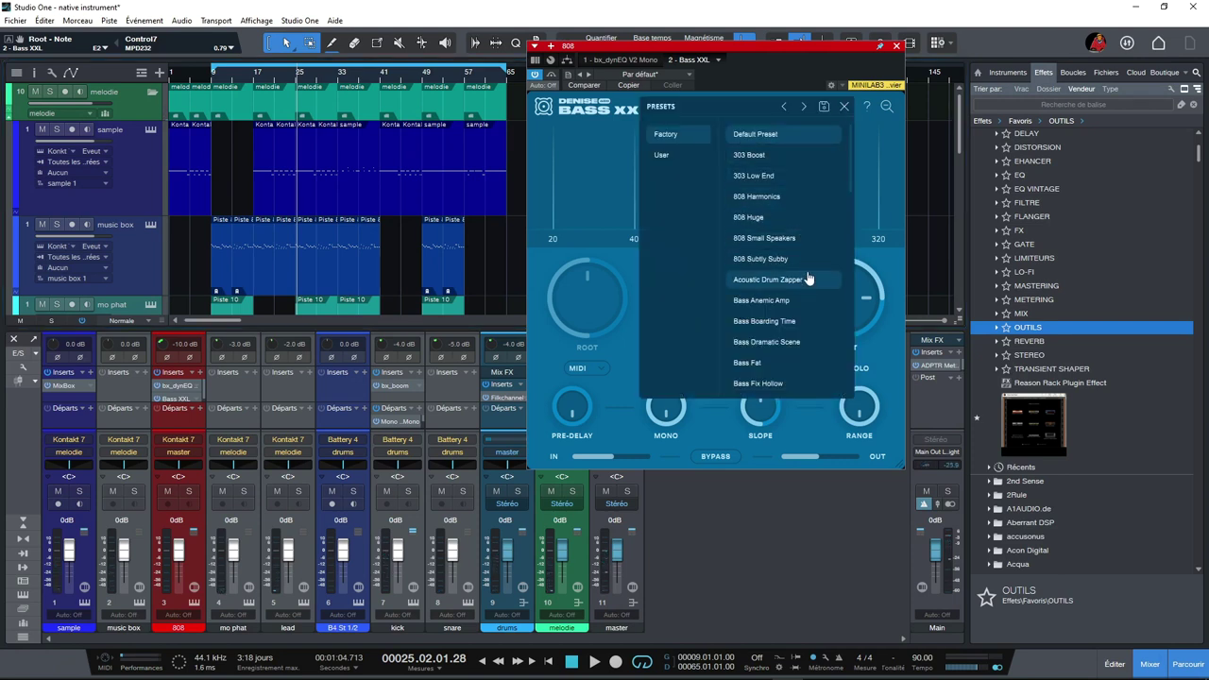
{"action": "scroll", "coordinate": [823, 195], "scroll_direction": "down", "scroll_amount": 15}
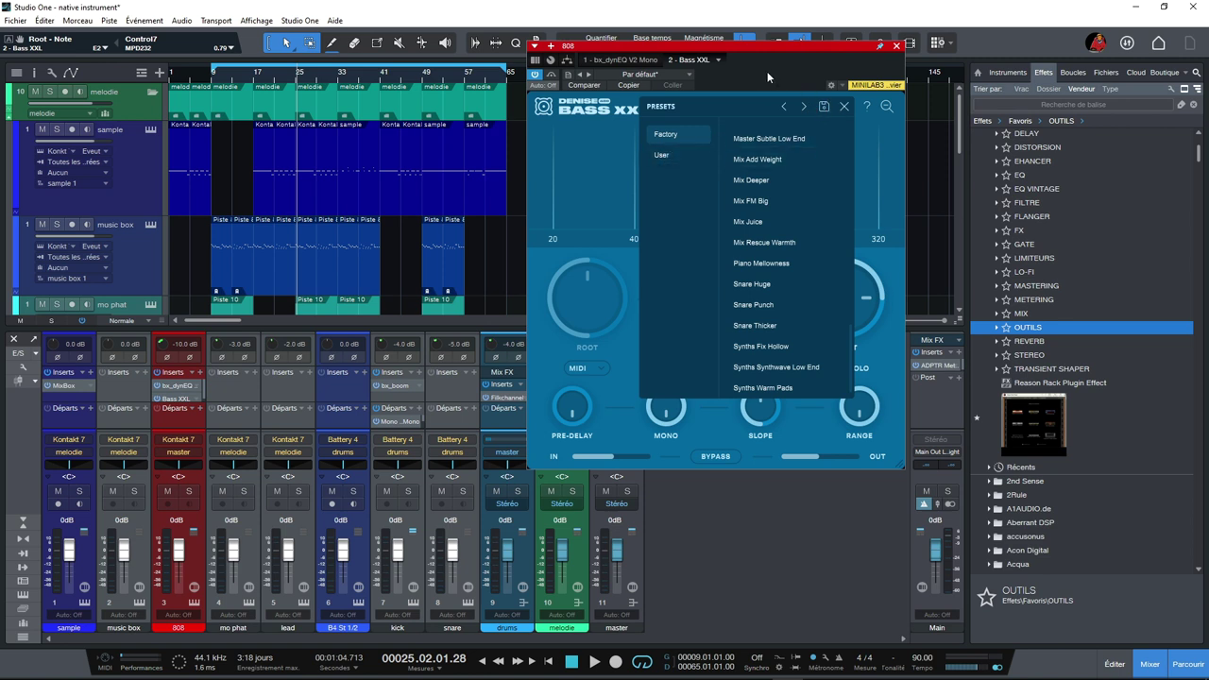
{"action": "left_click", "coordinate": [844, 107]}
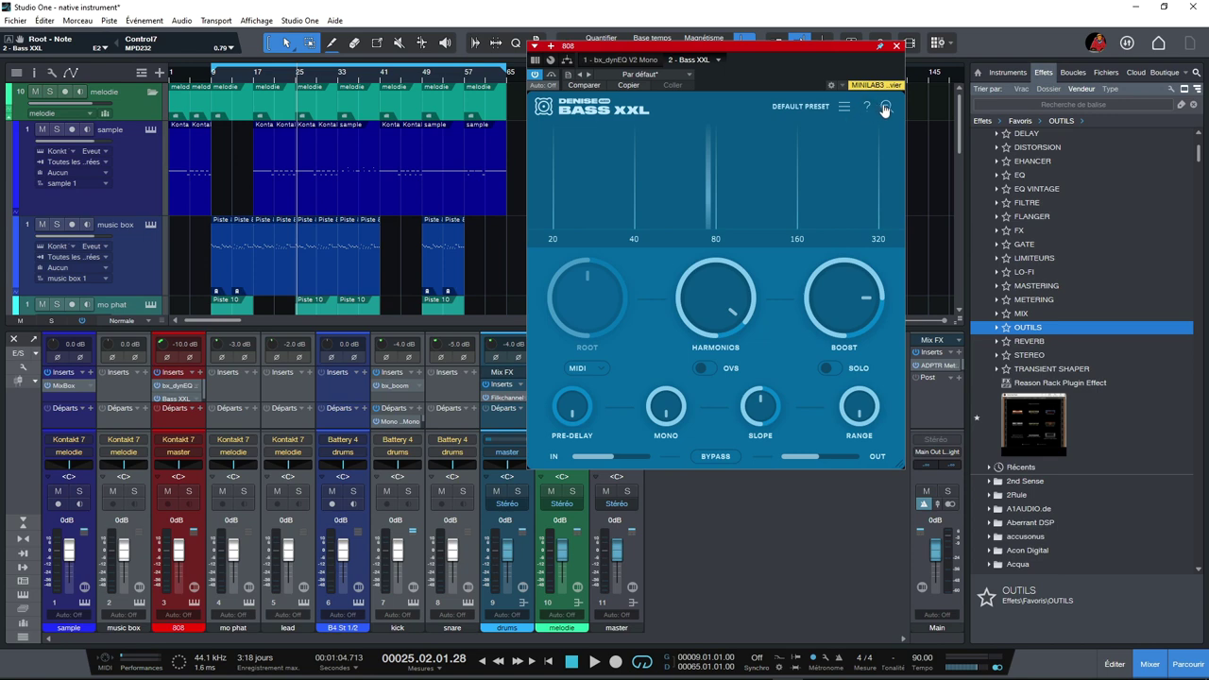
Enlarge the Bass XXL window, reposition it and bring the 808 tracks into view in the arrangement.
{"action": "left_click_drag", "start_coordinate": [900, 465], "coordinate": [921, 547]}
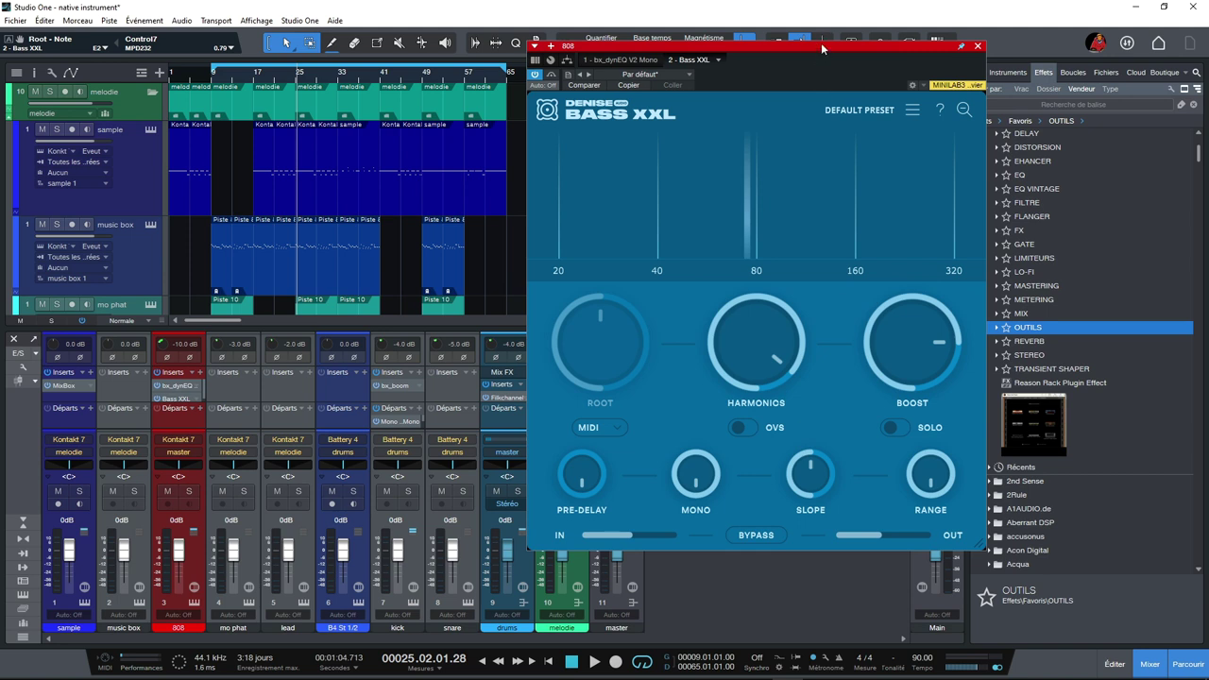
{"action": "left_click_drag", "start_coordinate": [816, 46], "coordinate": [746, 31]}
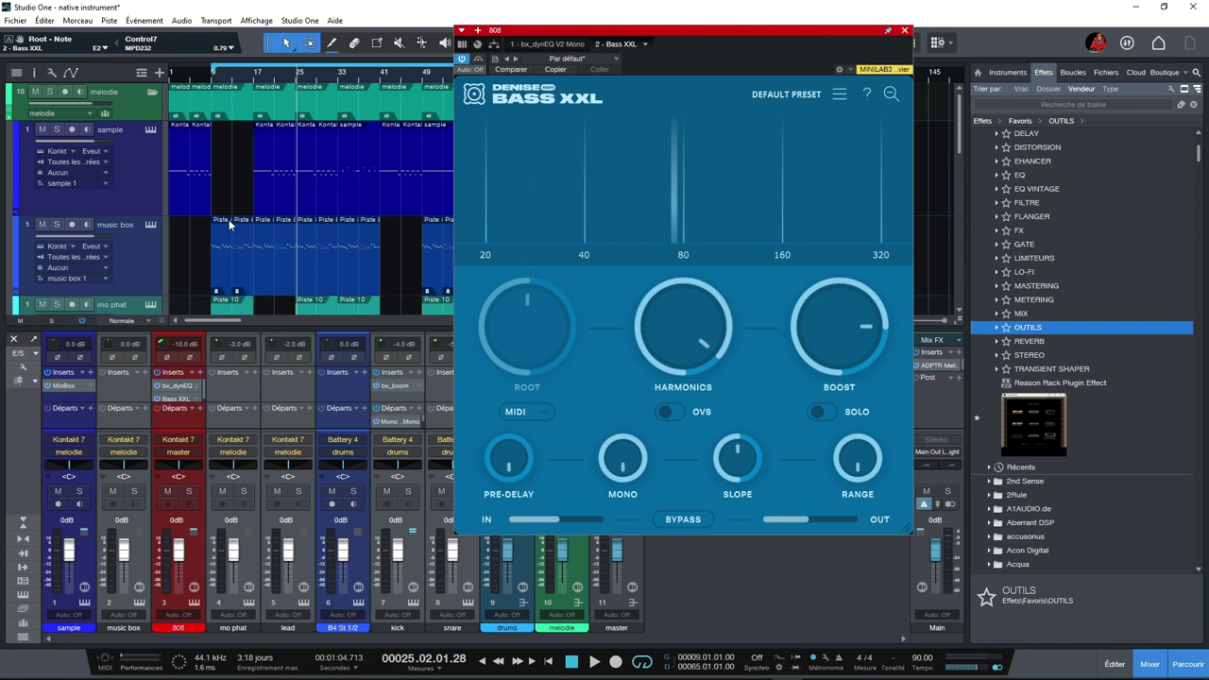
{"action": "scroll", "coordinate": [229, 219], "scroll_direction": "down", "scroll_amount": 5}
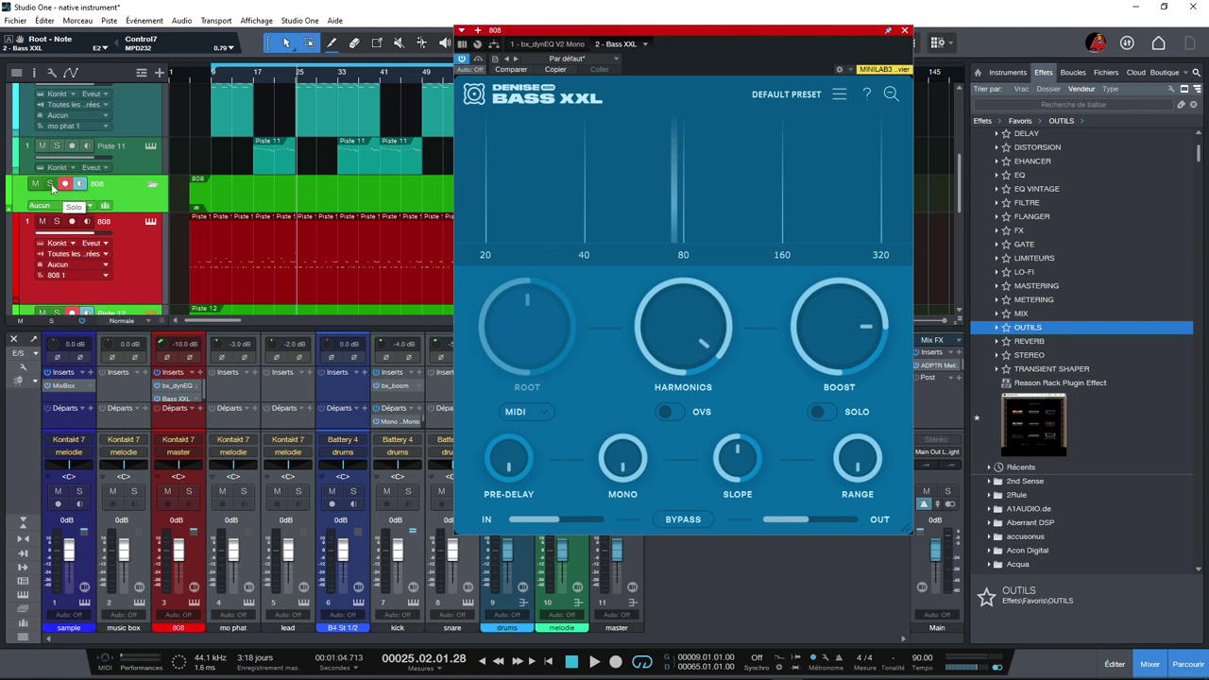
{"action": "mouse_move", "coordinate": [658, 354]}
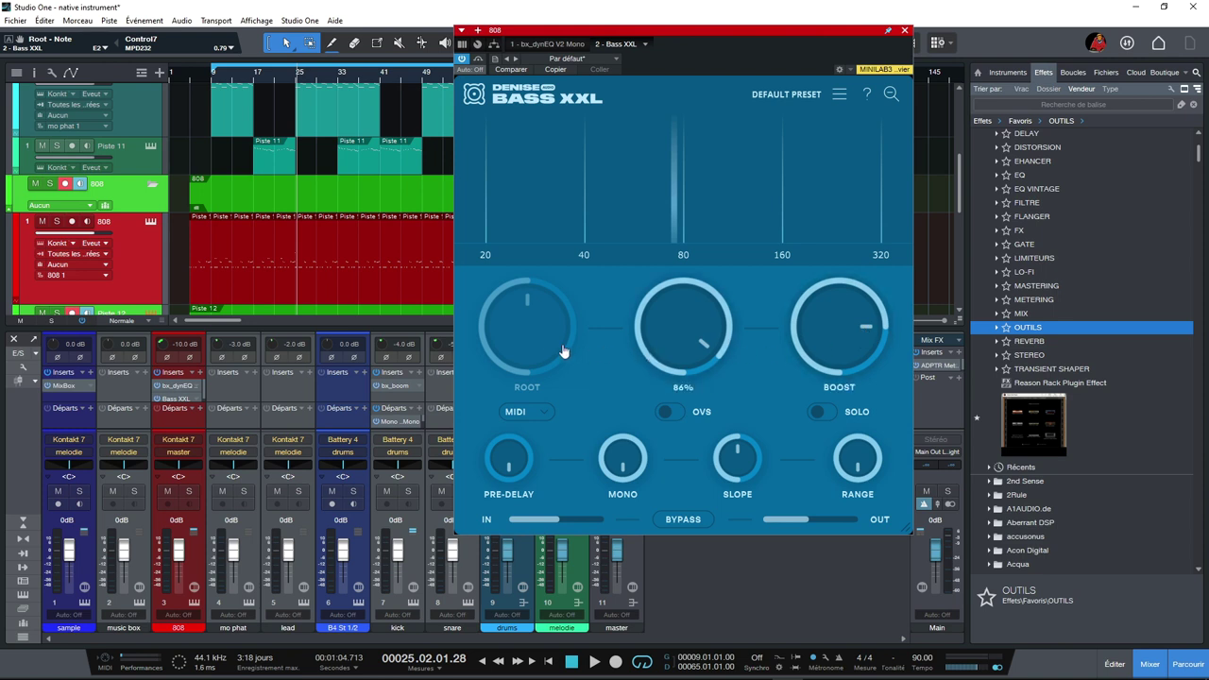
Switch the Bass XXL Root mode to FREQ and lower the root frequency to 41 Hz.
{"action": "left_click", "coordinate": [544, 412]}
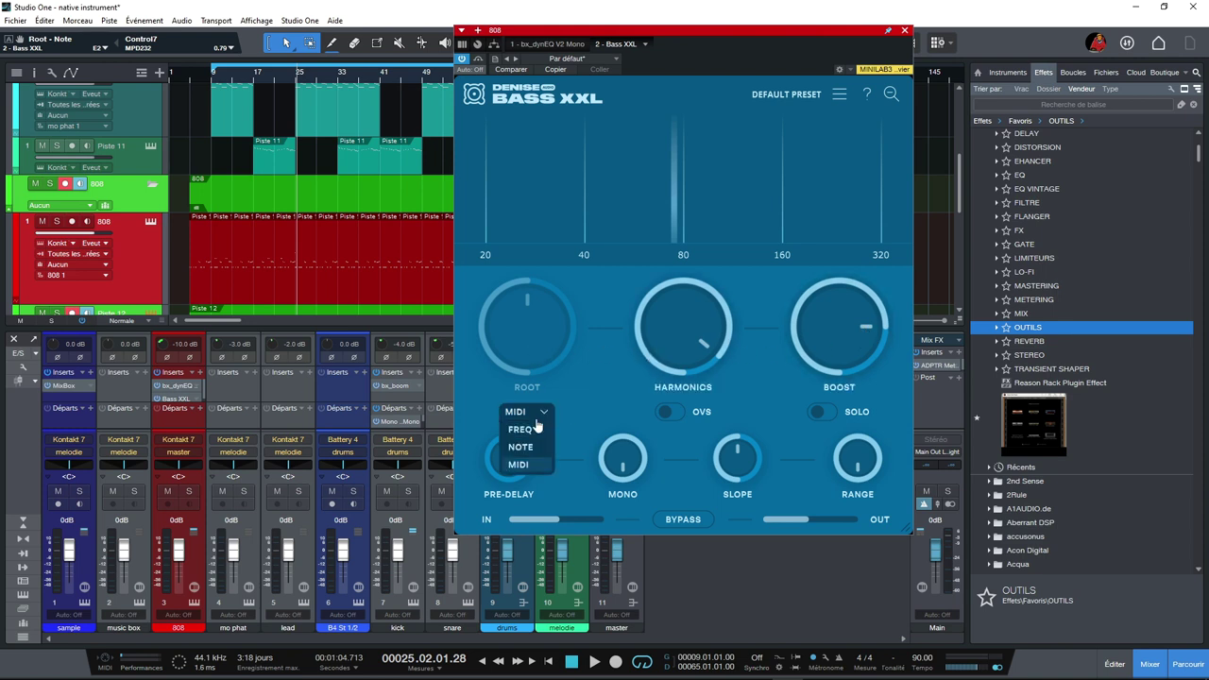
{"action": "left_click", "coordinate": [533, 430]}
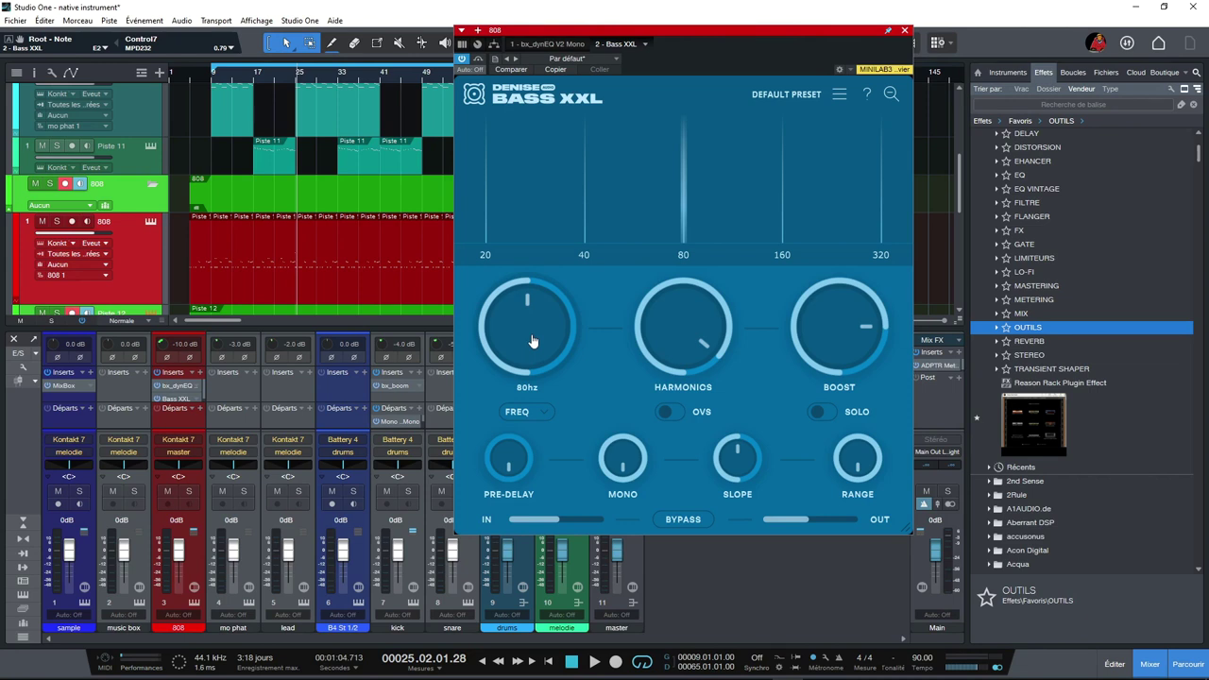
{"action": "mouse_move", "coordinate": [533, 342]}
{"action": "left_mouse_down"}
{"action": "mouse_move", "coordinate": [530, 383]}
{"action": "mouse_move", "coordinate": [535, 301]}
{"action": "mouse_move", "coordinate": [536, 383]}
{"action": "left_mouse_up"}
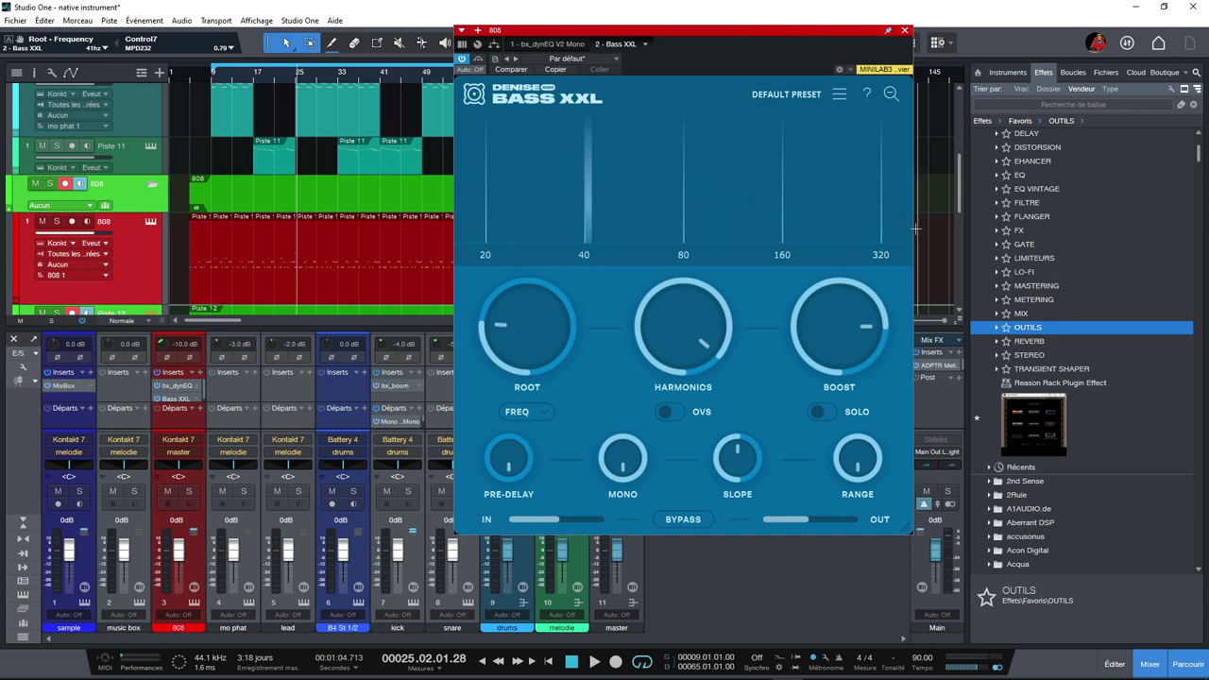
Switch the Root mode to NOTE and try the root notes D2 and F2.
{"action": "left_click", "coordinate": [550, 415]}
{"action": "left_click", "coordinate": [537, 447]}
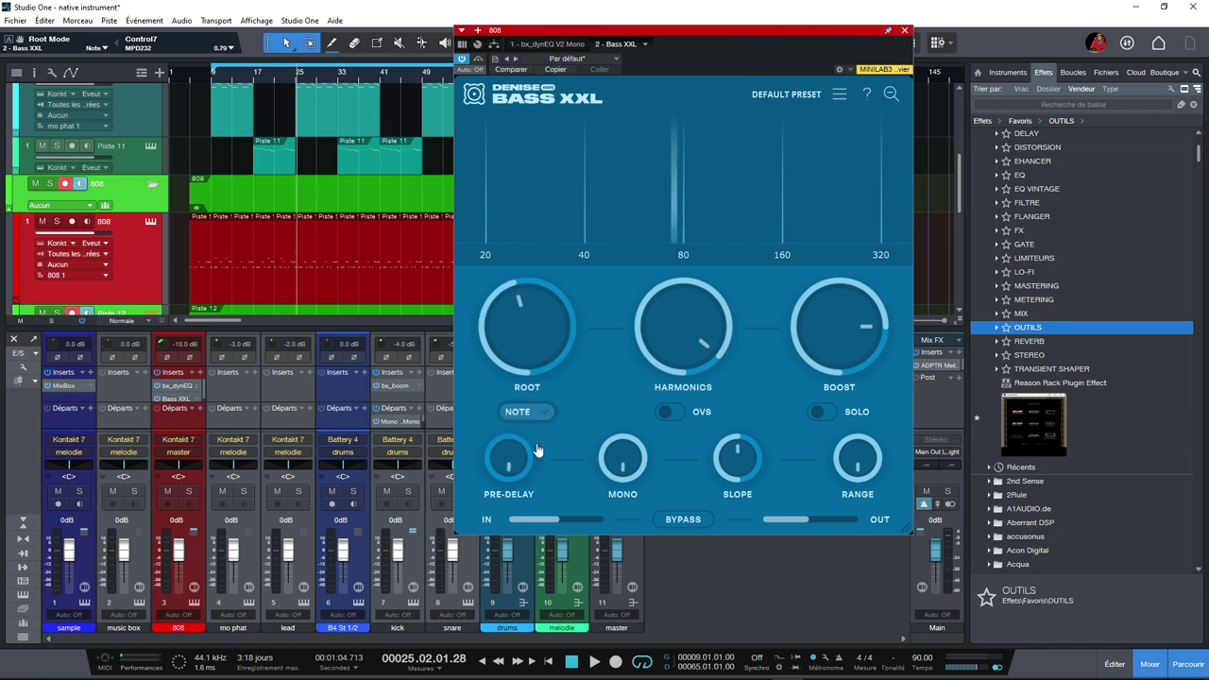
{"action": "mouse_move", "coordinate": [531, 342]}
{"action": "left_mouse_down"}
{"action": "mouse_move", "coordinate": [530, 321]}
{"action": "mouse_move", "coordinate": [532, 352]}
{"action": "left_mouse_up"}
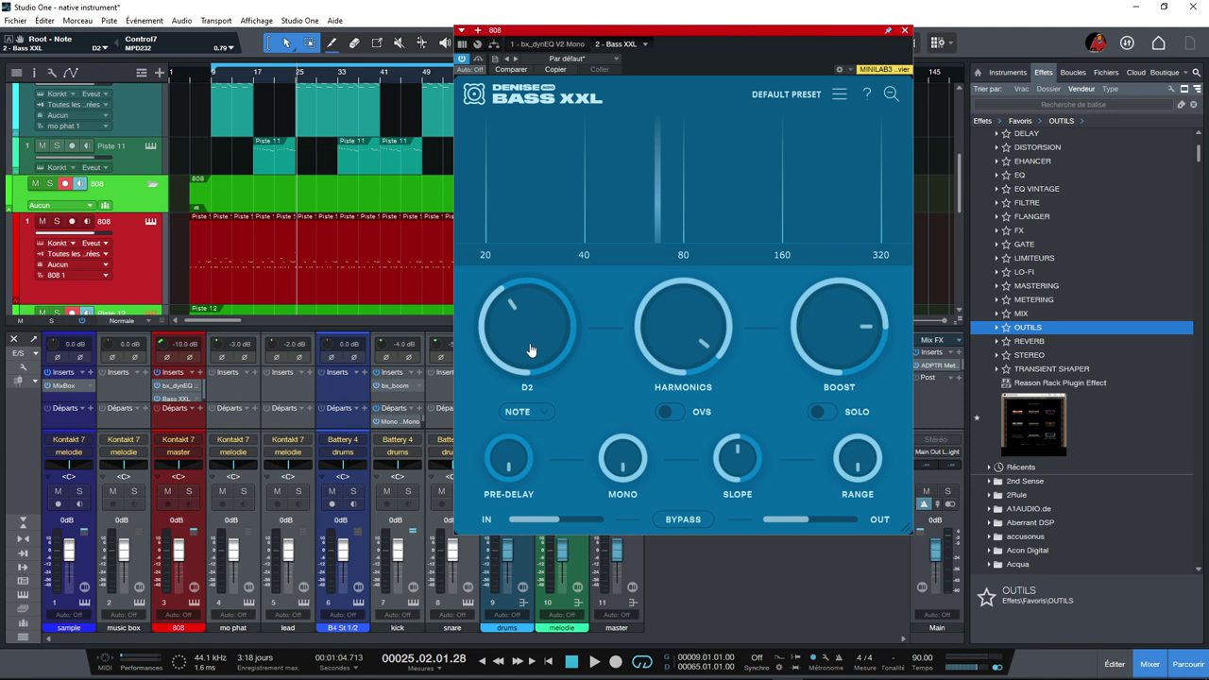
{"action": "left_click_drag", "start_coordinate": [531, 340], "coordinate": [531, 337]}
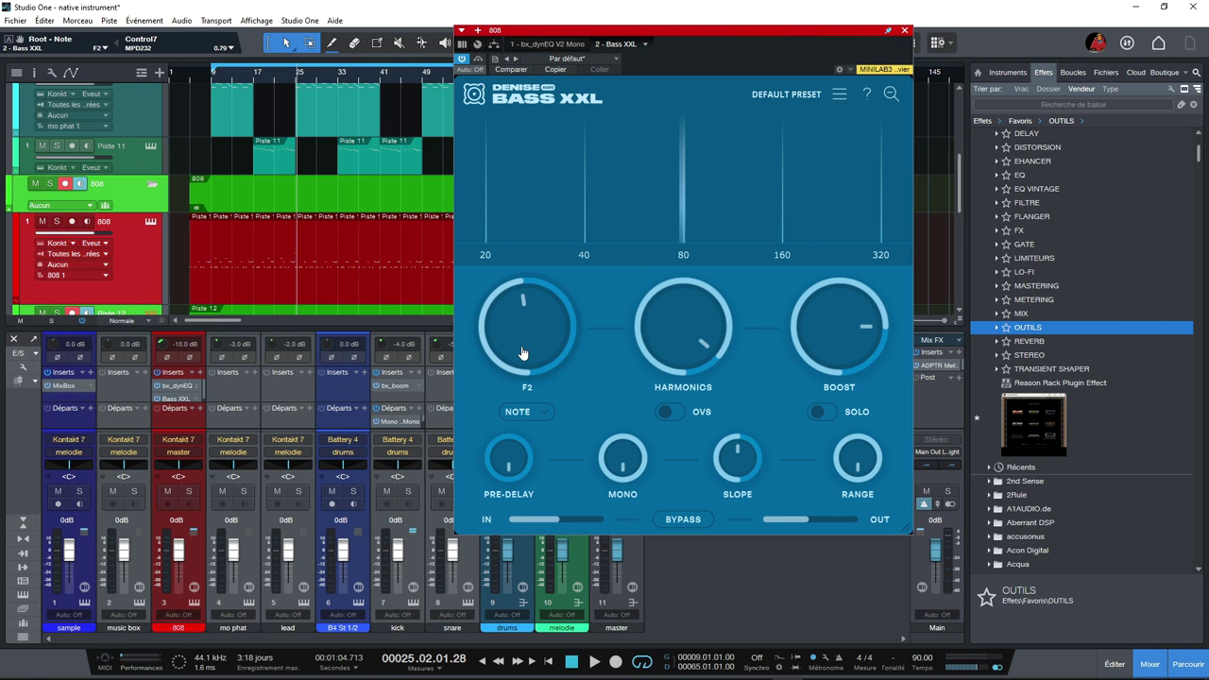
Set the Bass XXL Root mode to MIDI.
{"action": "left_click", "coordinate": [544, 417]}
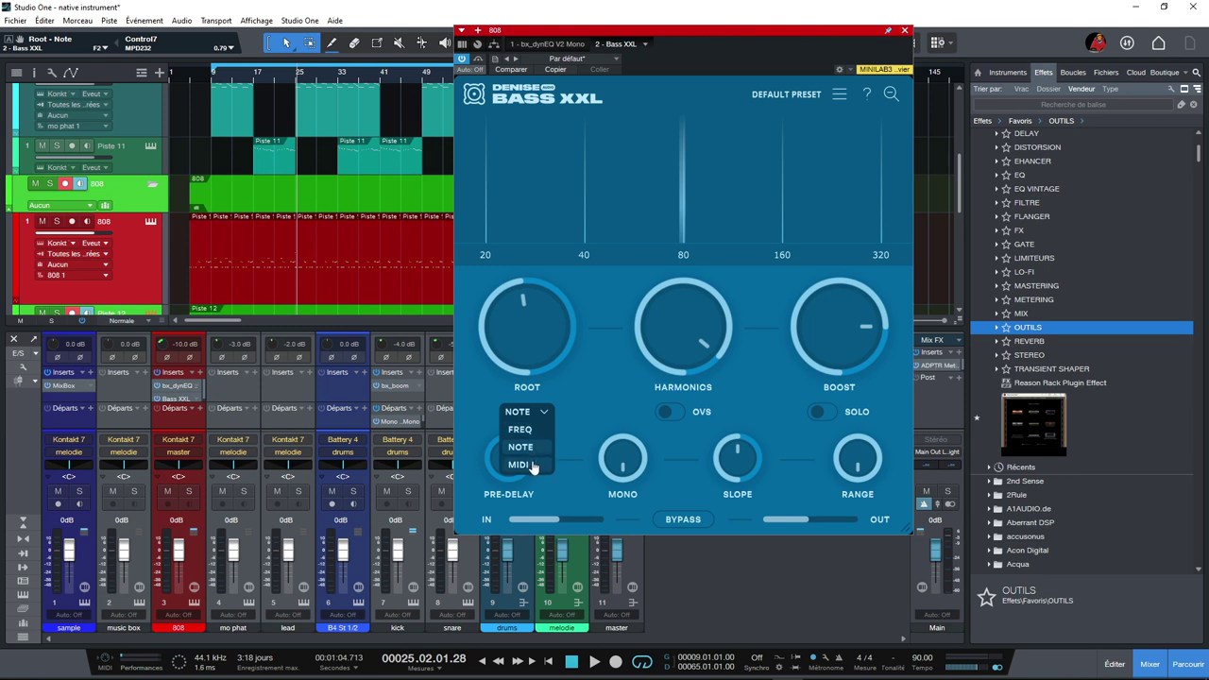
{"action": "left_click", "coordinate": [533, 466]}
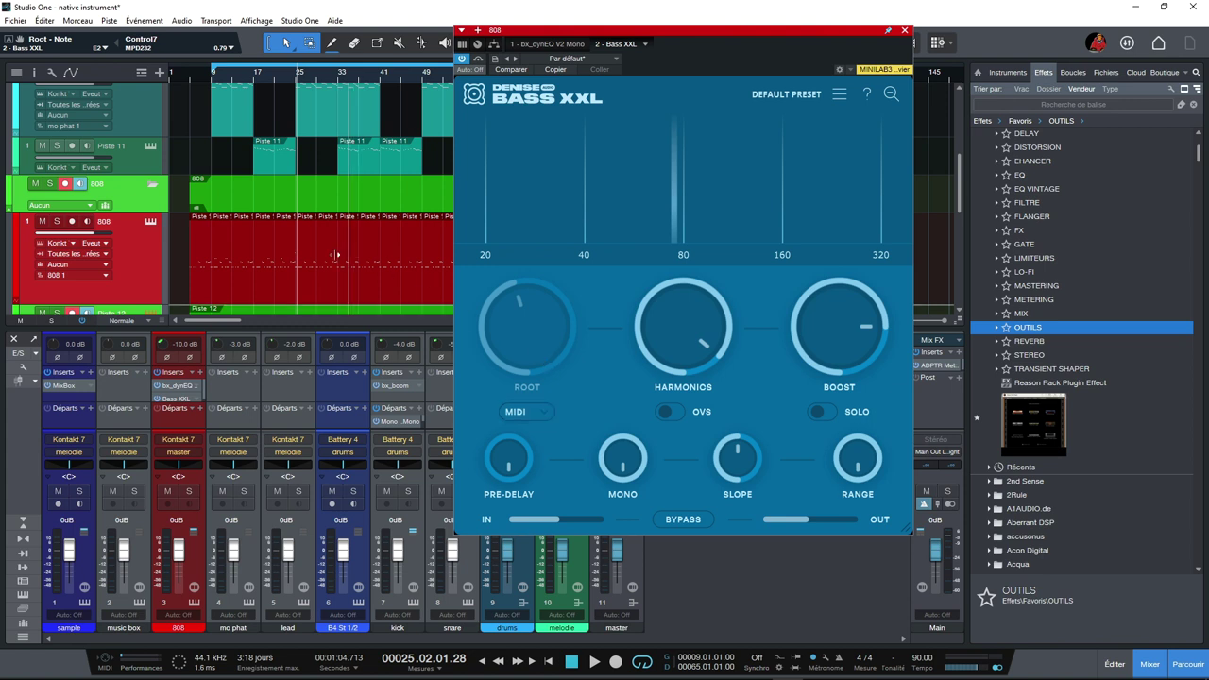
Increase the height of the Piste 12 track below the 808 track to expose its input and output routing.
{"action": "scroll", "coordinate": [185, 208], "scroll_direction": "down", "scroll_amount": 3}
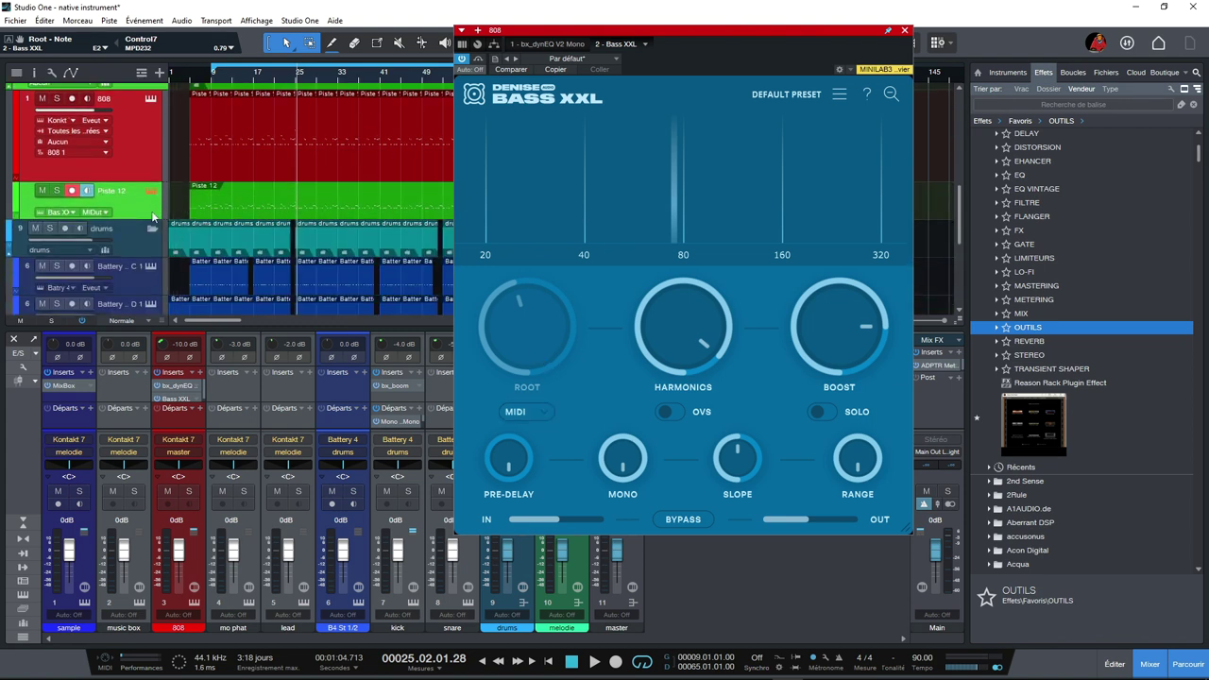
{"action": "left_click_drag", "start_coordinate": [145, 220], "coordinate": [149, 255]}
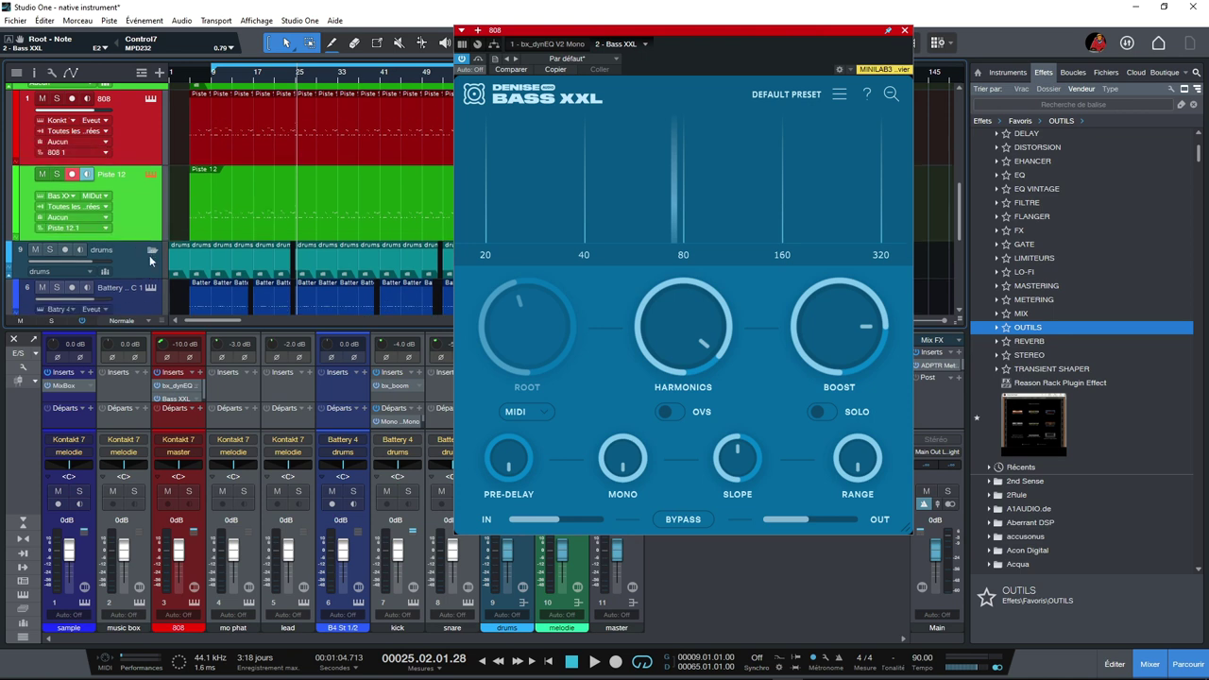
Add an instrument track directly below Piste 12 and set its output to Bass XXL.
{"action": "scroll", "coordinate": [154, 220], "scroll_direction": "down", "scroll_amount": 4}
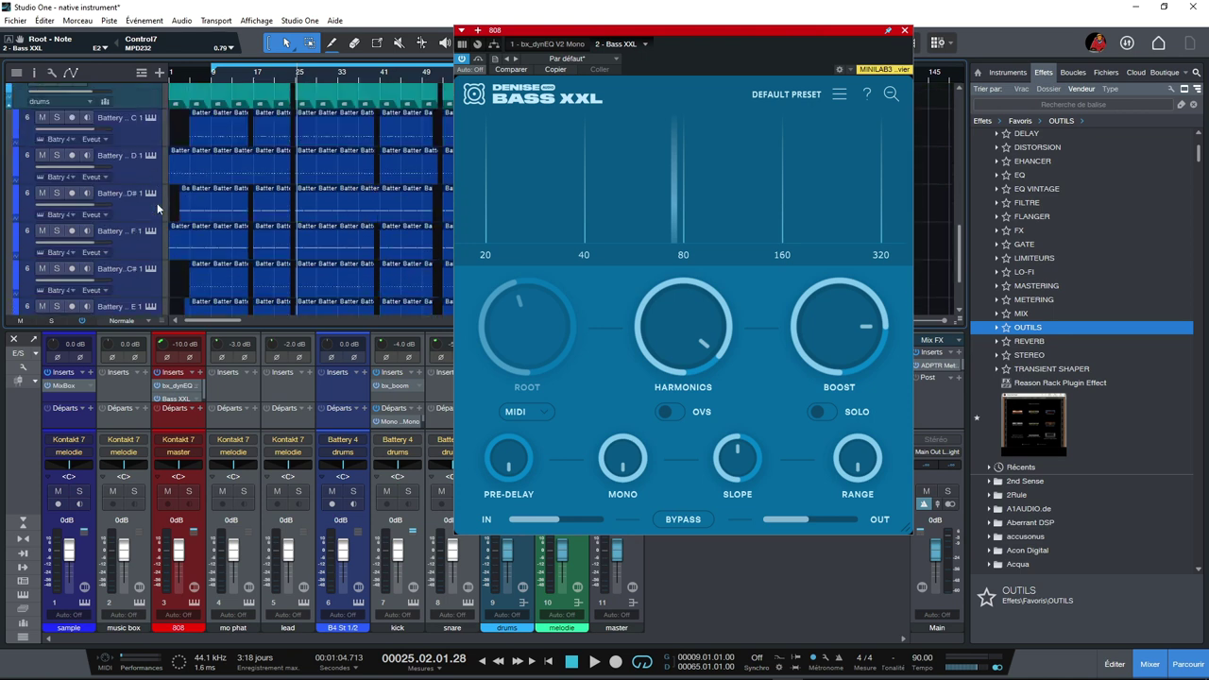
{"action": "scroll", "coordinate": [158, 208], "scroll_direction": "up", "scroll_amount": 2}
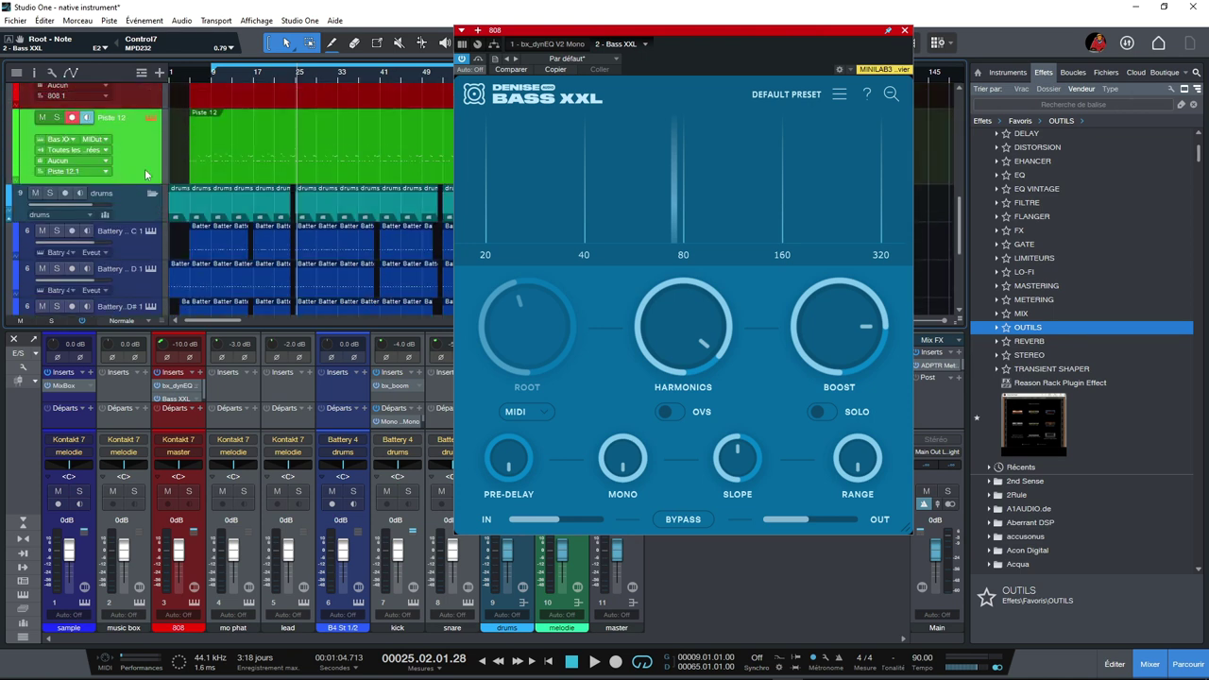
{"action": "scroll", "coordinate": [145, 174], "scroll_direction": "down", "scroll_amount": 8}
{"action": "scroll", "coordinate": [144, 174], "scroll_direction": "down", "scroll_amount": 1}
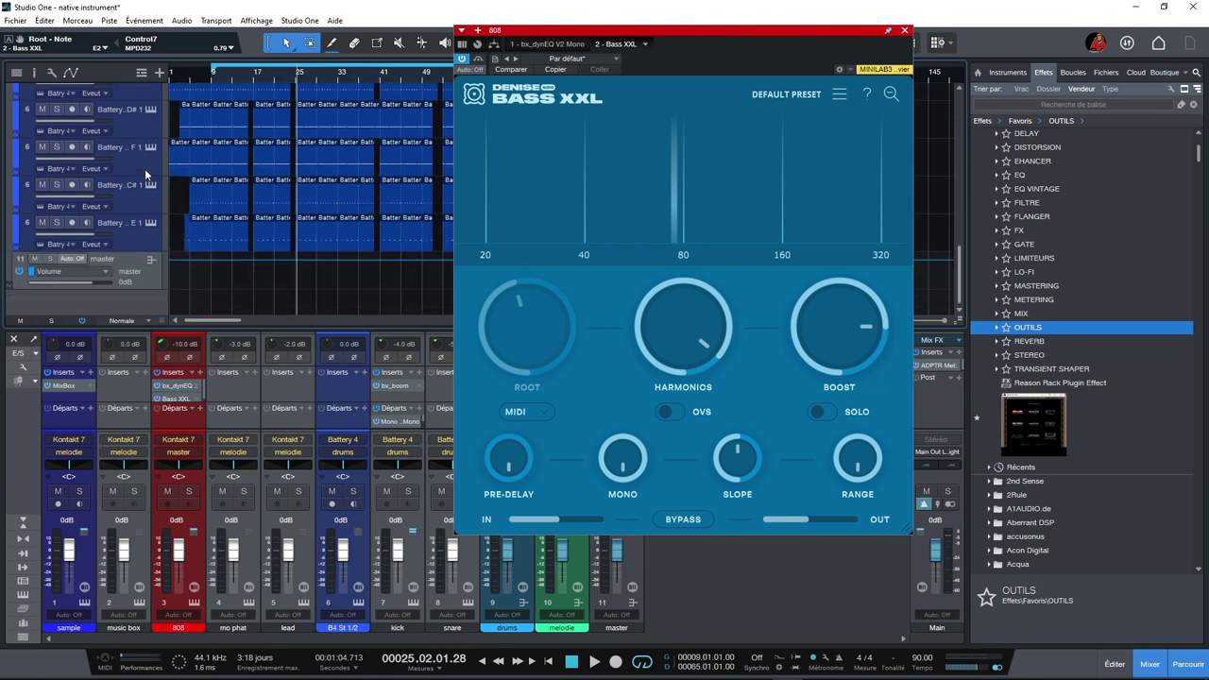
{"action": "right_click", "coordinate": [121, 296]}
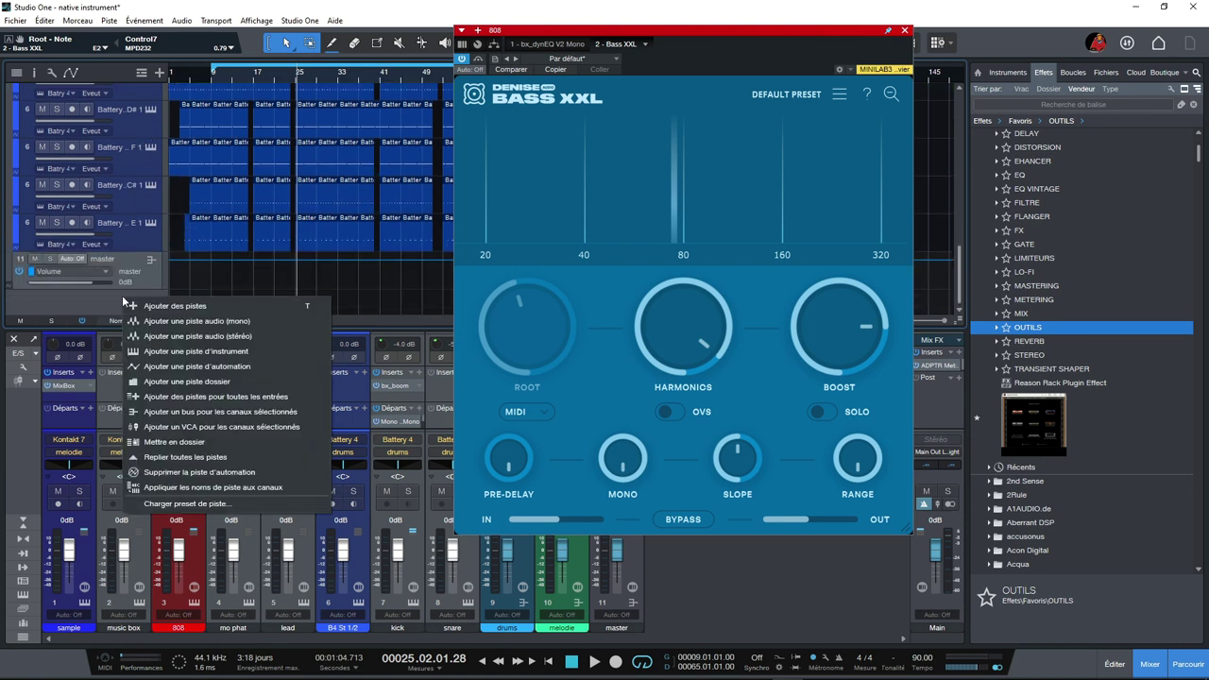
{"action": "left_click", "coordinate": [170, 354]}
{"action": "scroll", "coordinate": [149, 186], "scroll_direction": "up", "scroll_amount": 3}
{"action": "scroll", "coordinate": [149, 192], "scroll_direction": "down", "scroll_amount": 3}
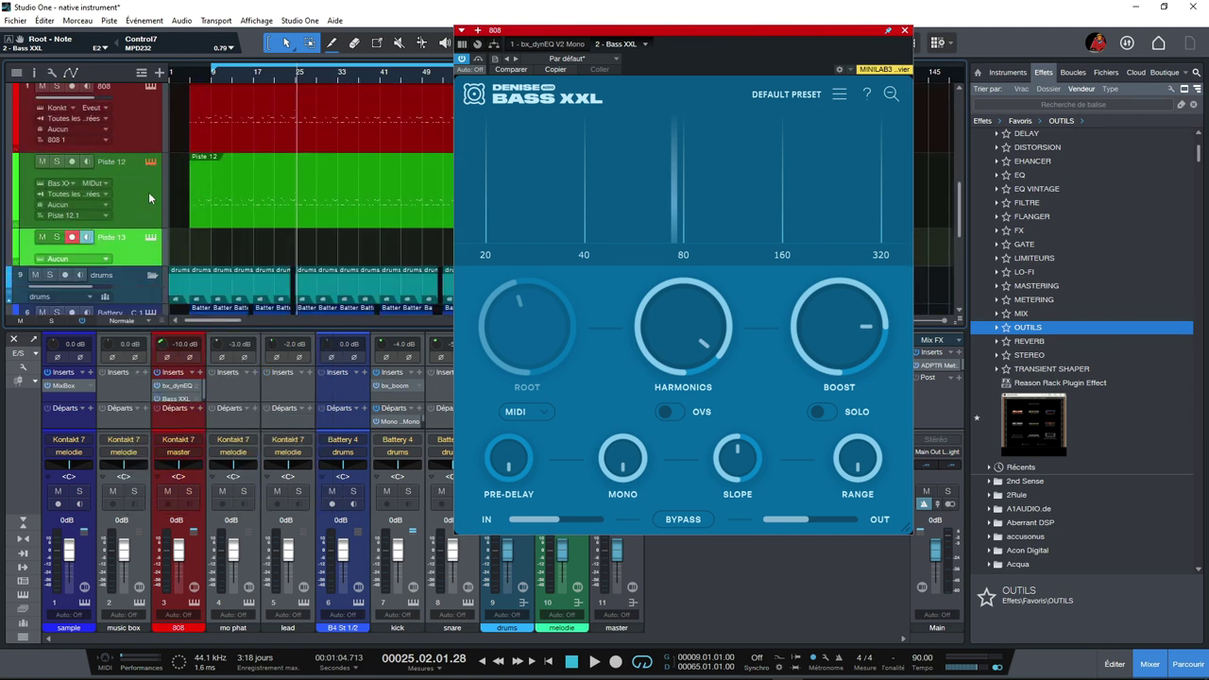
{"action": "left_click", "coordinate": [98, 258]}
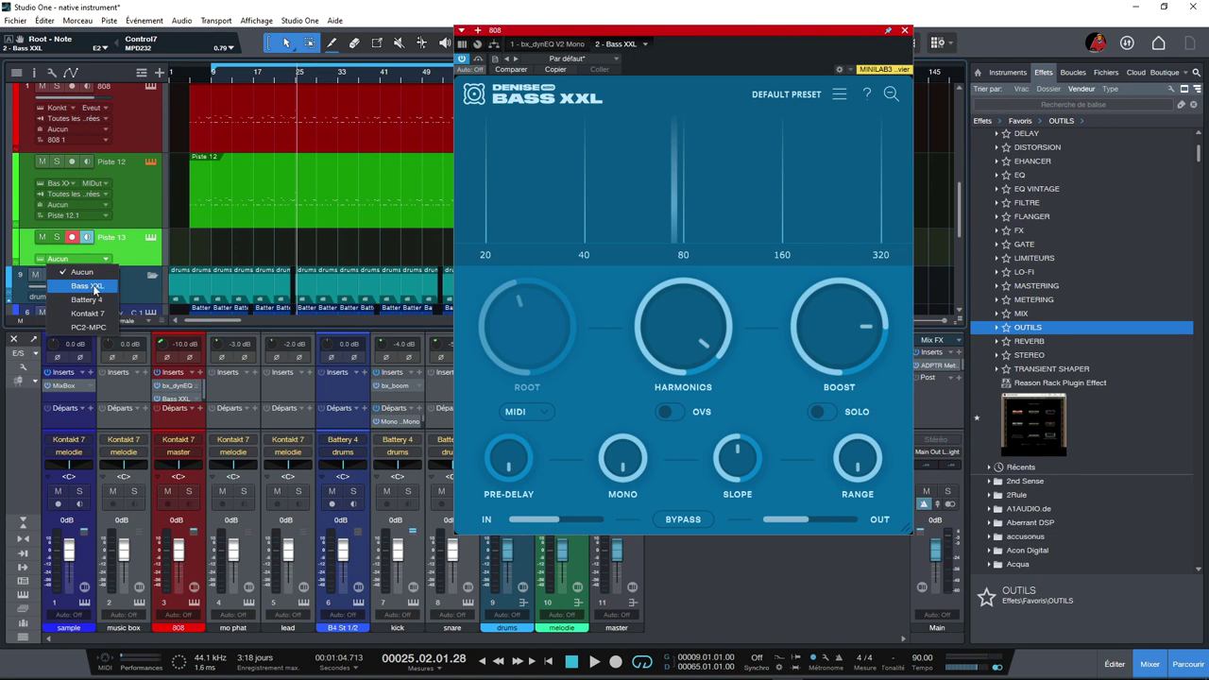
{"action": "left_click", "coordinate": [86, 285]}
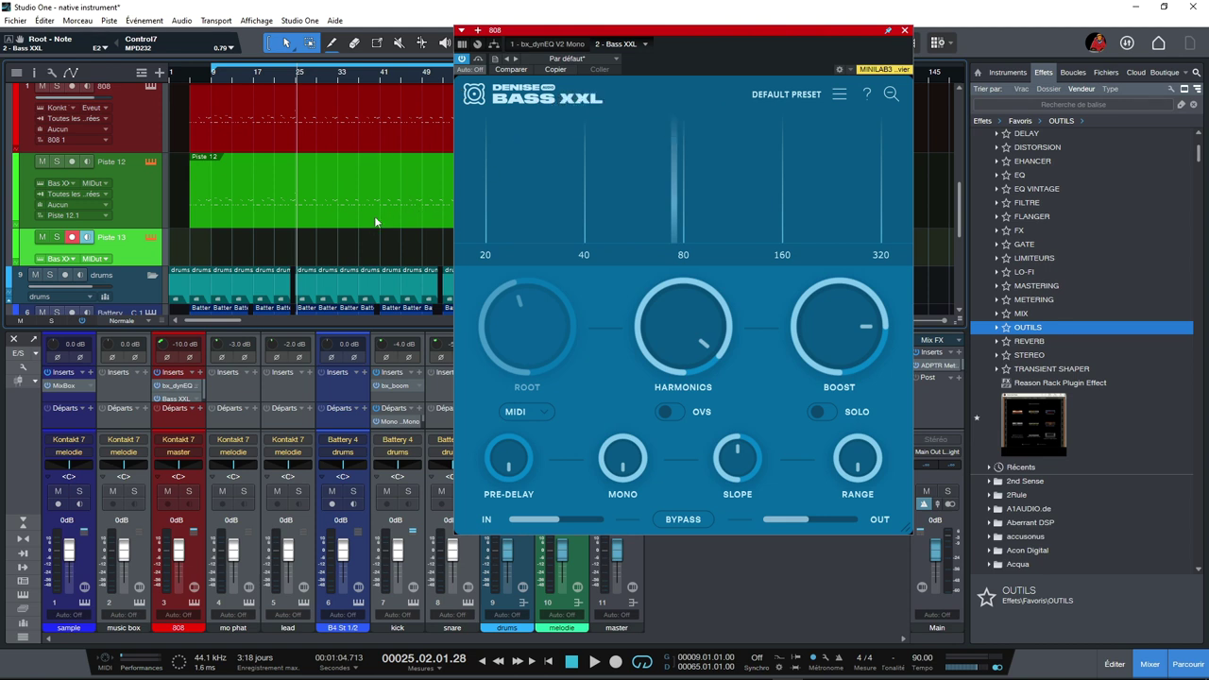
Copy the Piste 12 MIDI part onto Piste 13 and audition that track soloed.
{"action": "left_click_drag", "start_coordinate": [377, 210], "coordinate": [375, 240]}
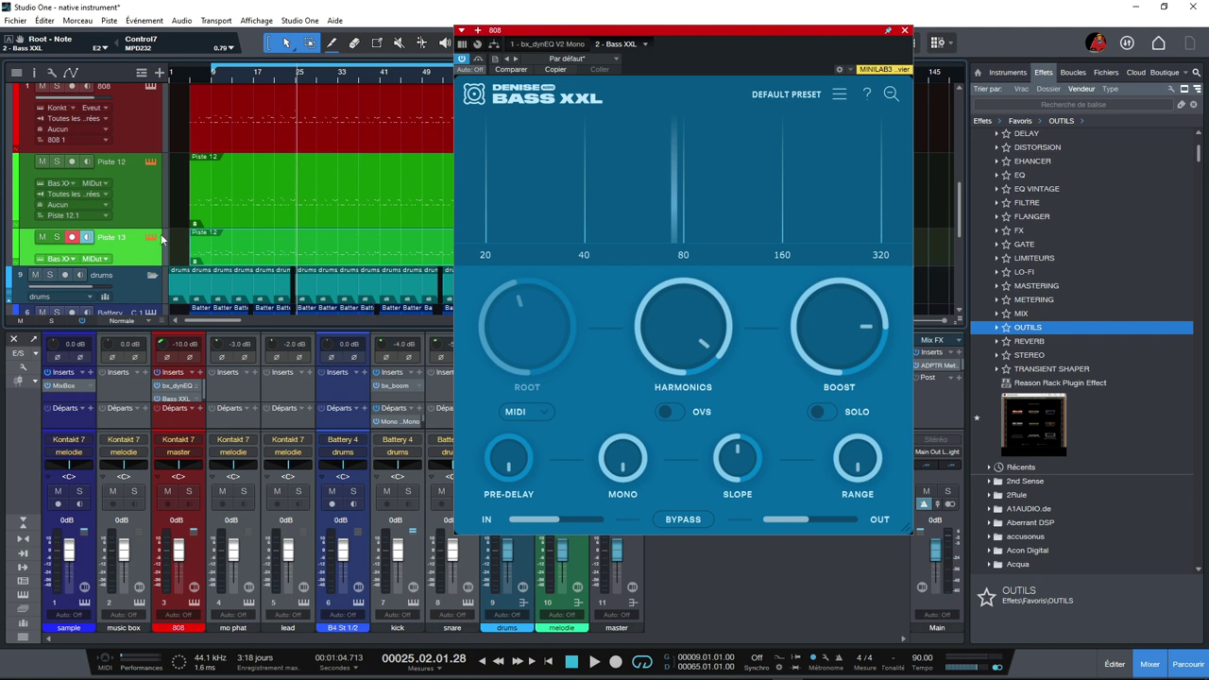
{"action": "left_click", "coordinate": [55, 238]}
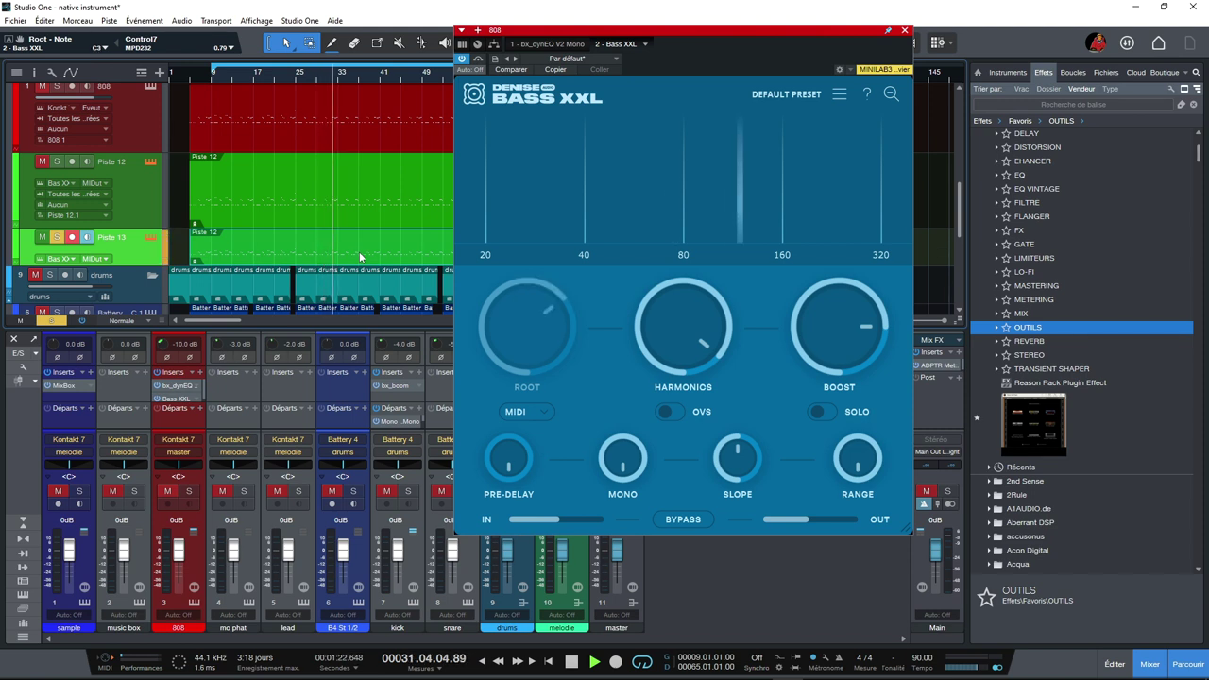
{"action": "key", "text": "space"}
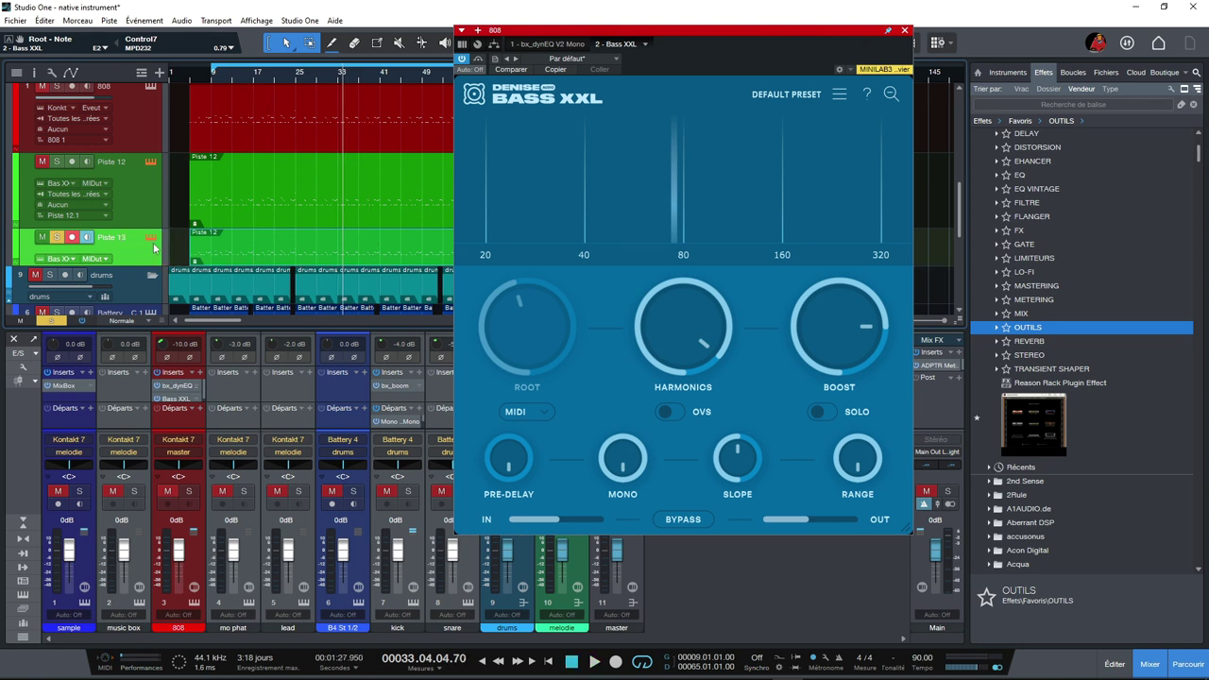
Delete the Piste 13 track and reselect Bass XXL as the output of Piste 12.
{"action": "key", "text": "Delete"}
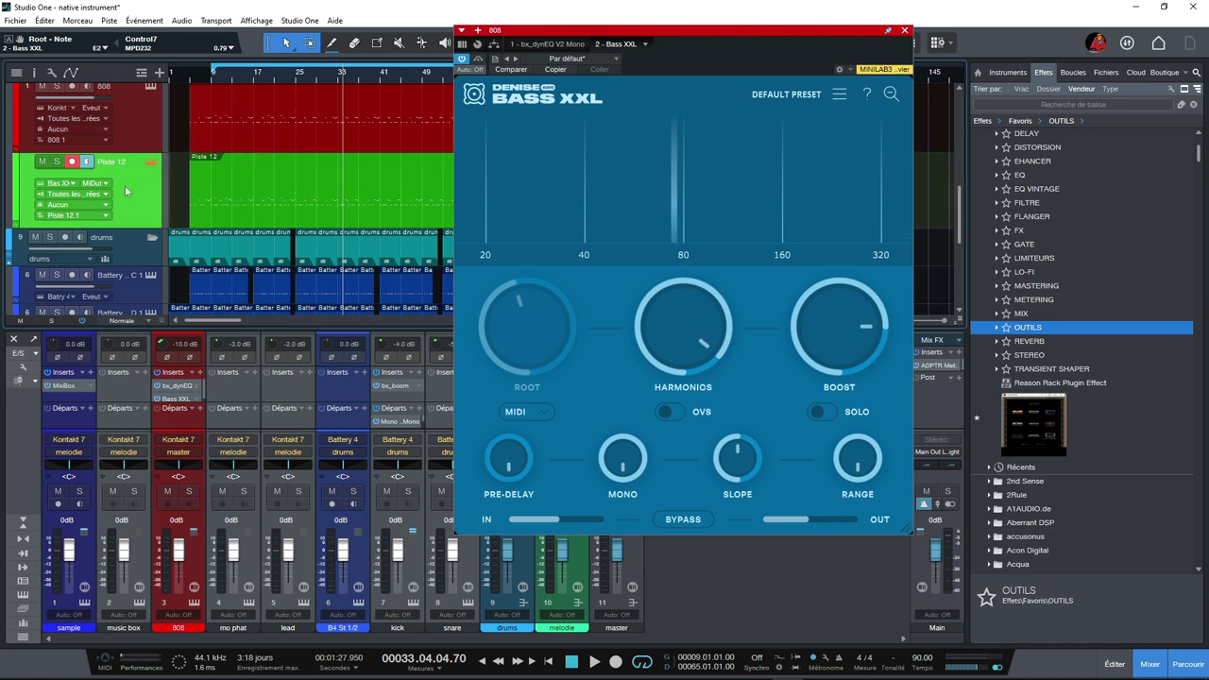
{"action": "left_click", "coordinate": [70, 186]}
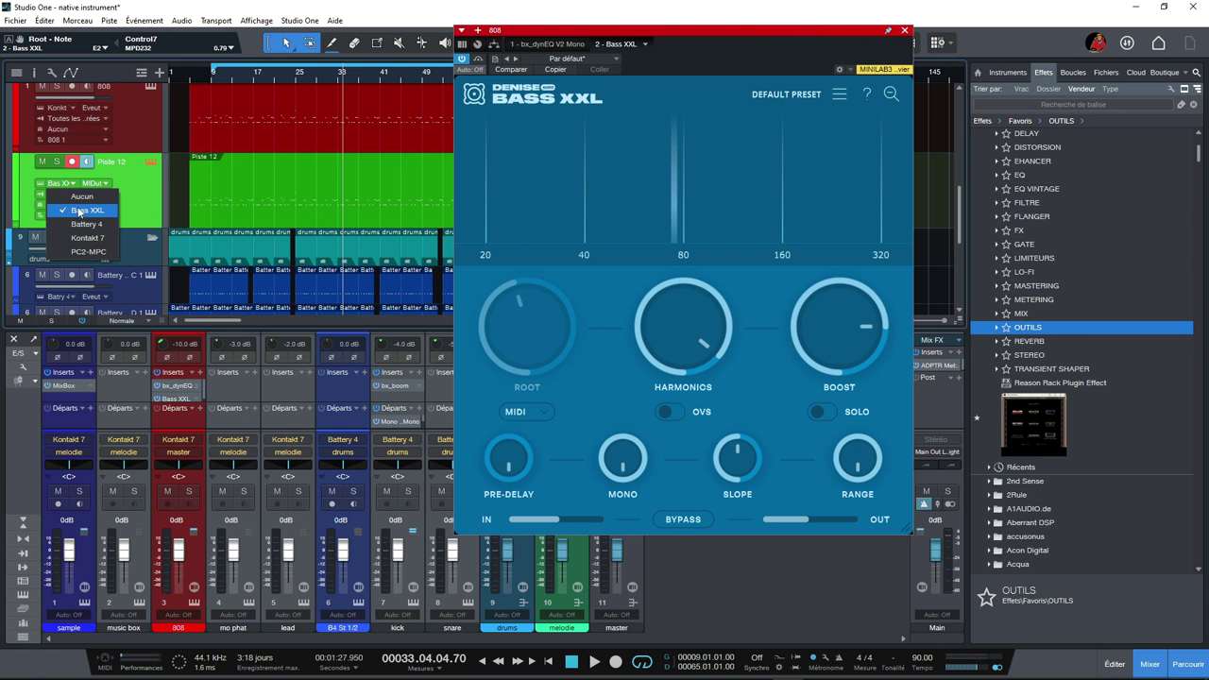
{"action": "left_click", "coordinate": [80, 215]}
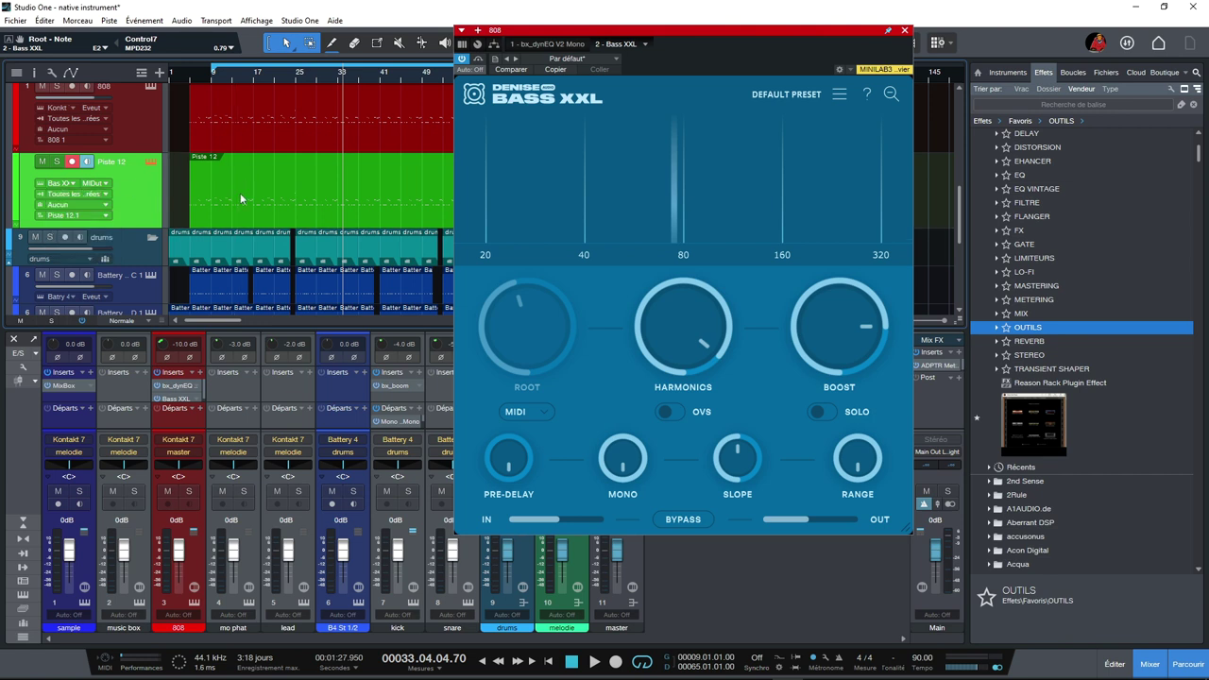
Solo the 808 and Piste 12 tracks and start playback.
{"action": "scroll", "coordinate": [215, 151], "scroll_direction": "up", "scroll_amount": 1}
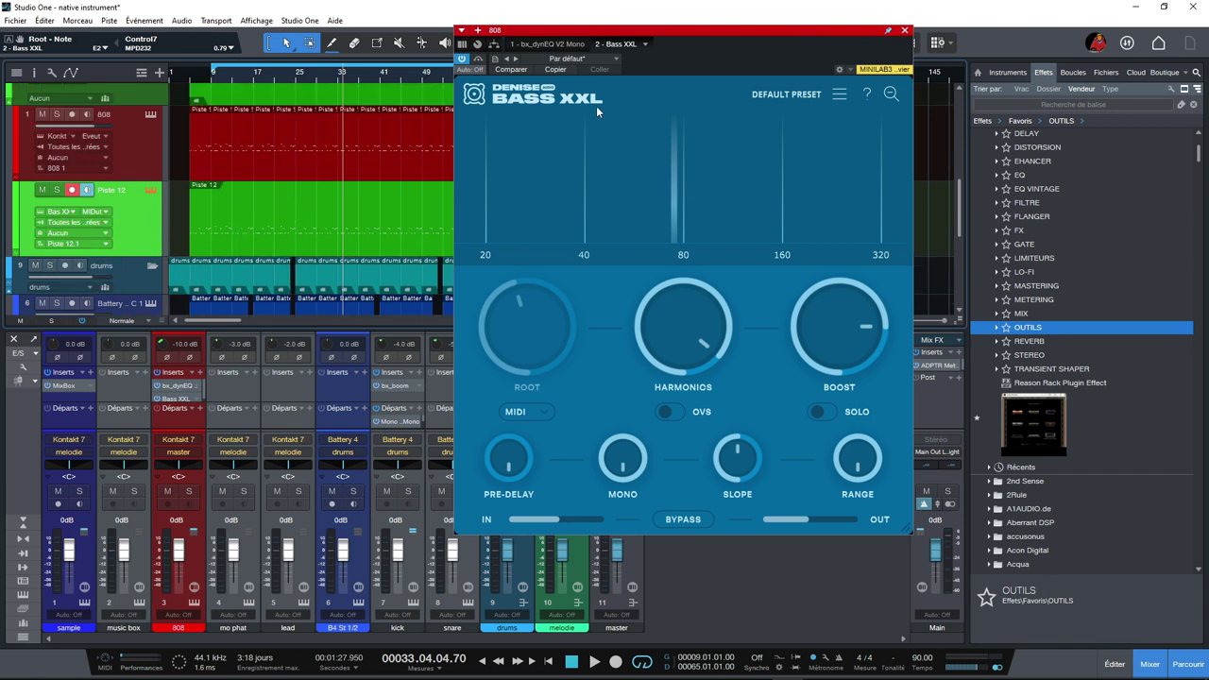
{"action": "left_click", "coordinate": [57, 114]}
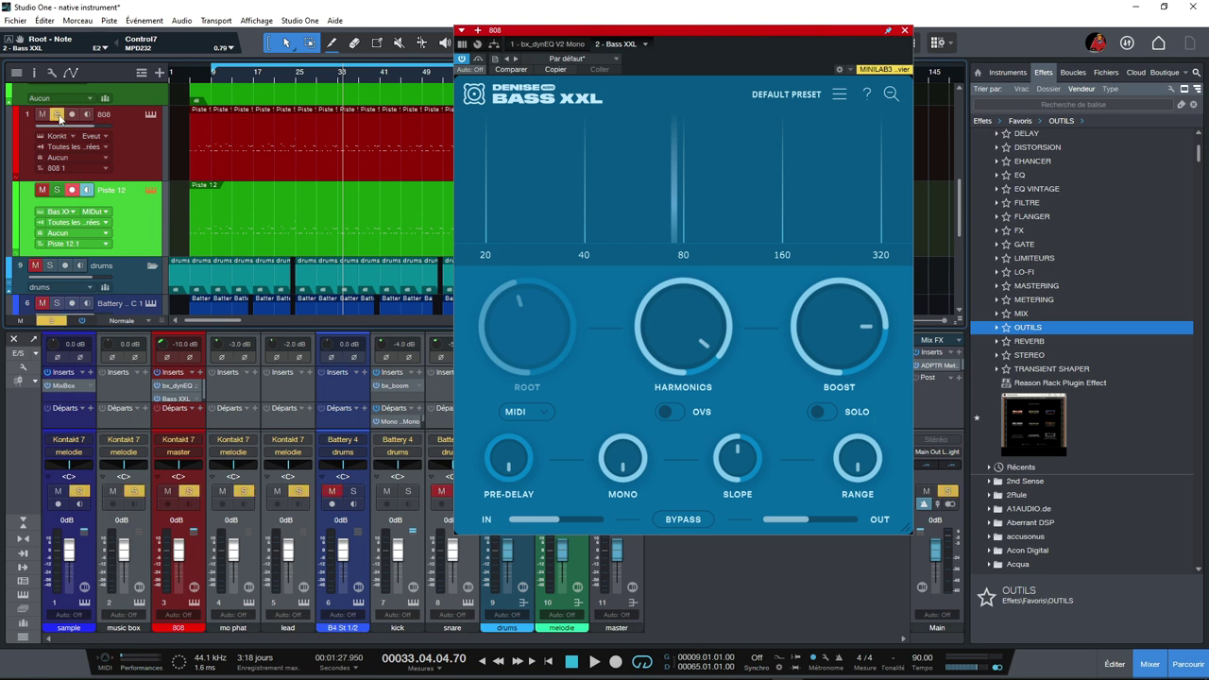
{"action": "left_click", "coordinate": [55, 190]}
{"action": "key", "text": "space"}
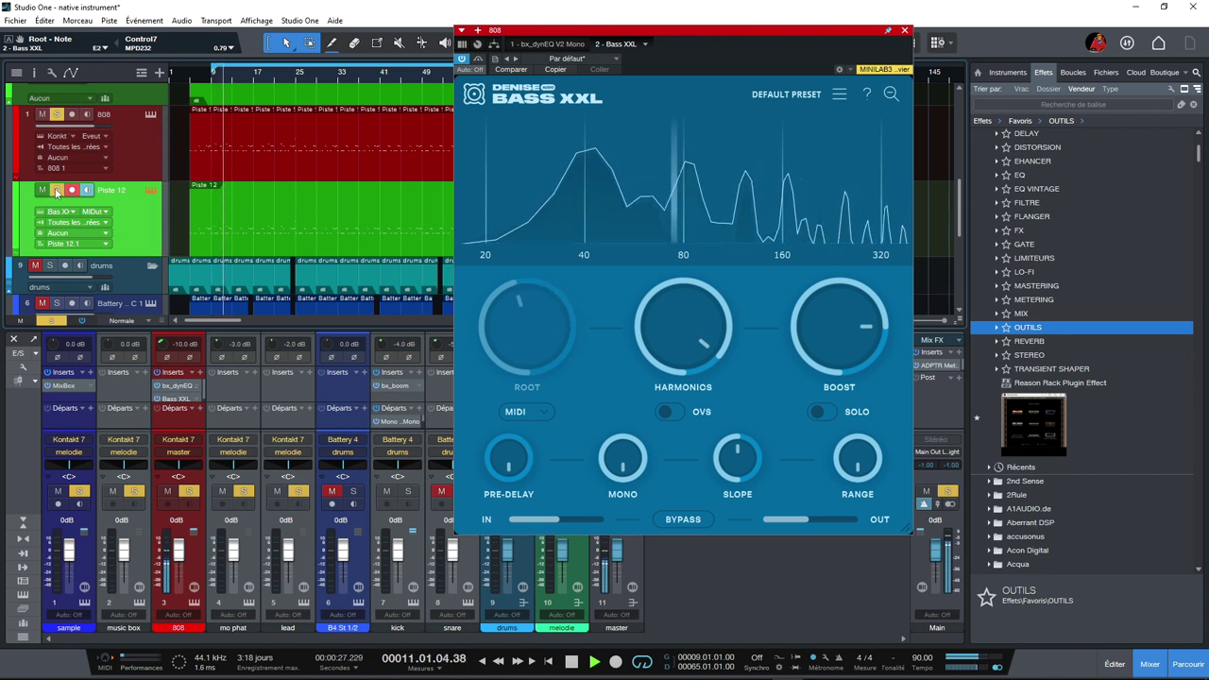
Try Harmonics at 61% and Boost at 68% during playback, then settle on Harmonics 66% and Boost 75%.
{"action": "left_click_drag", "start_coordinate": [517, 344], "coordinate": [547, 337]}
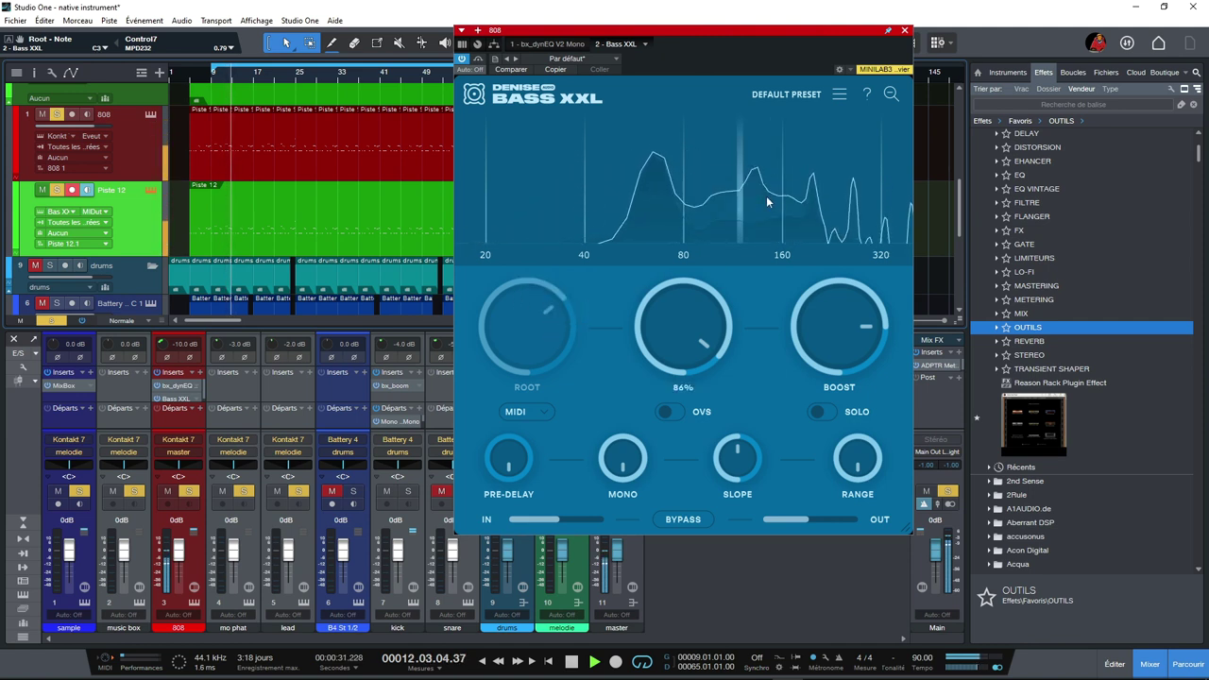
{"action": "left_click_drag", "start_coordinate": [706, 351], "coordinate": [704, 389]}
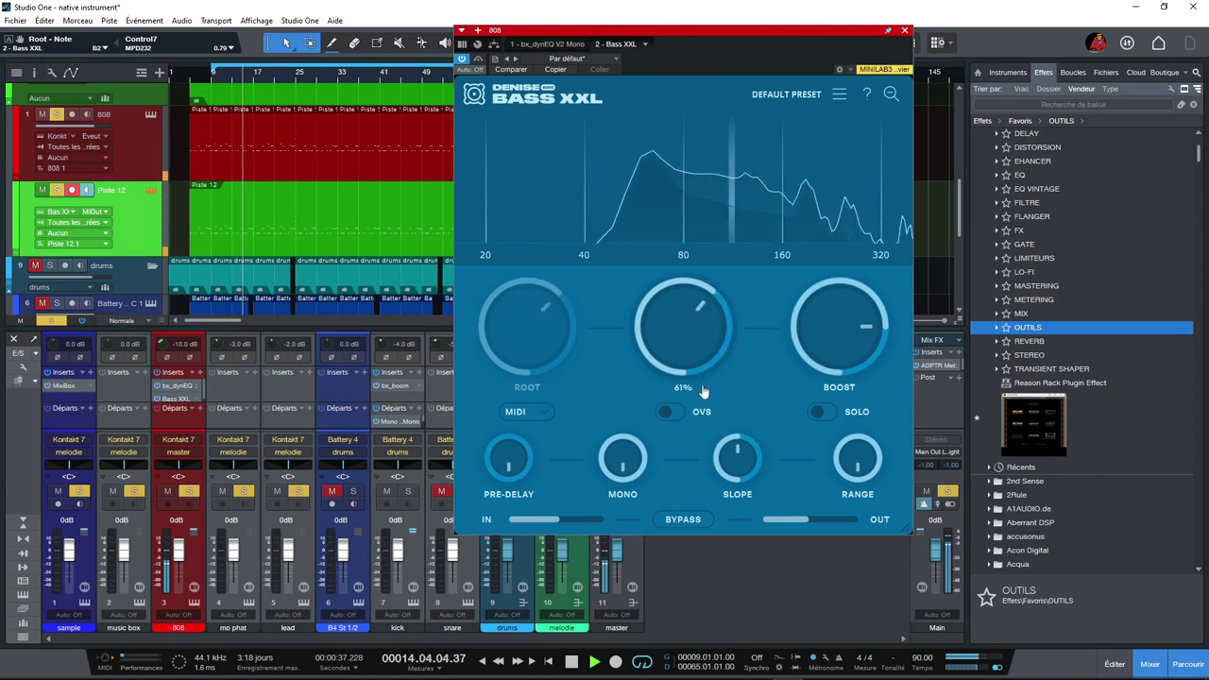
{"action": "mouse_move", "coordinate": [836, 333]}
{"action": "mouse_move", "coordinate": [836, 333]}
{"action": "left_mouse_down"}
{"action": "mouse_move", "coordinate": [828, 370]}
{"action": "mouse_move", "coordinate": [828, 340]}
{"action": "left_mouse_up"}
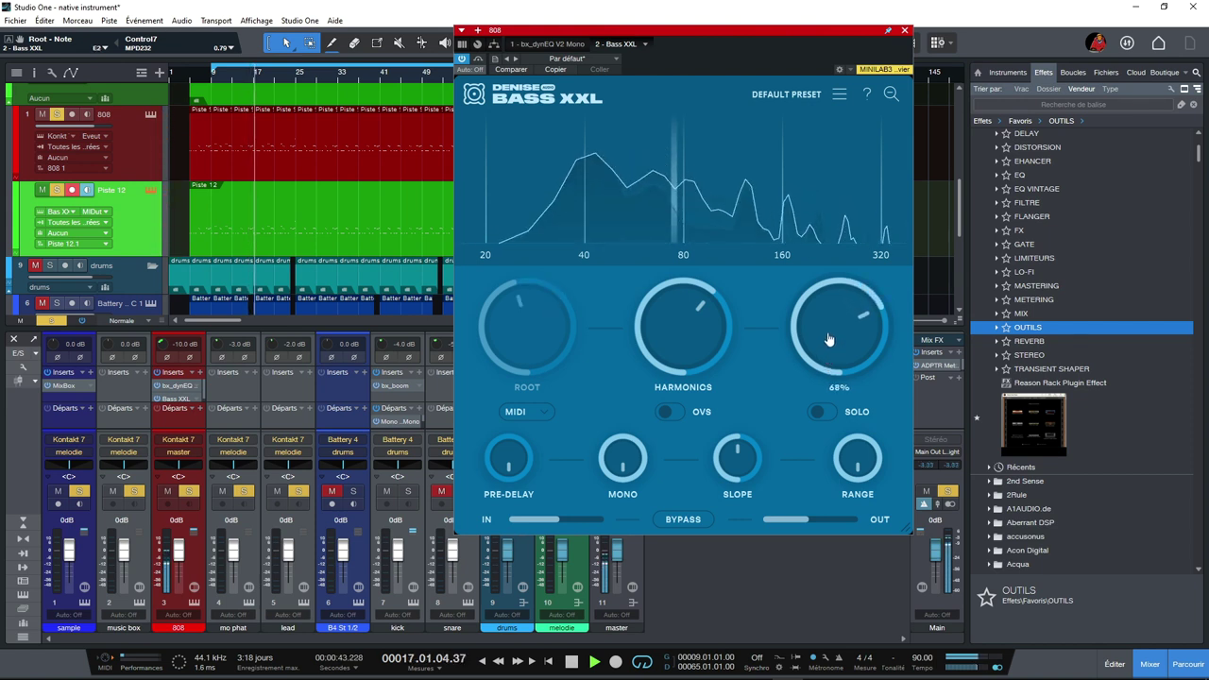
{"action": "left_click_drag", "start_coordinate": [829, 344], "coordinate": [828, 327]}
{"action": "left_click_drag", "start_coordinate": [696, 351], "coordinate": [697, 343]}
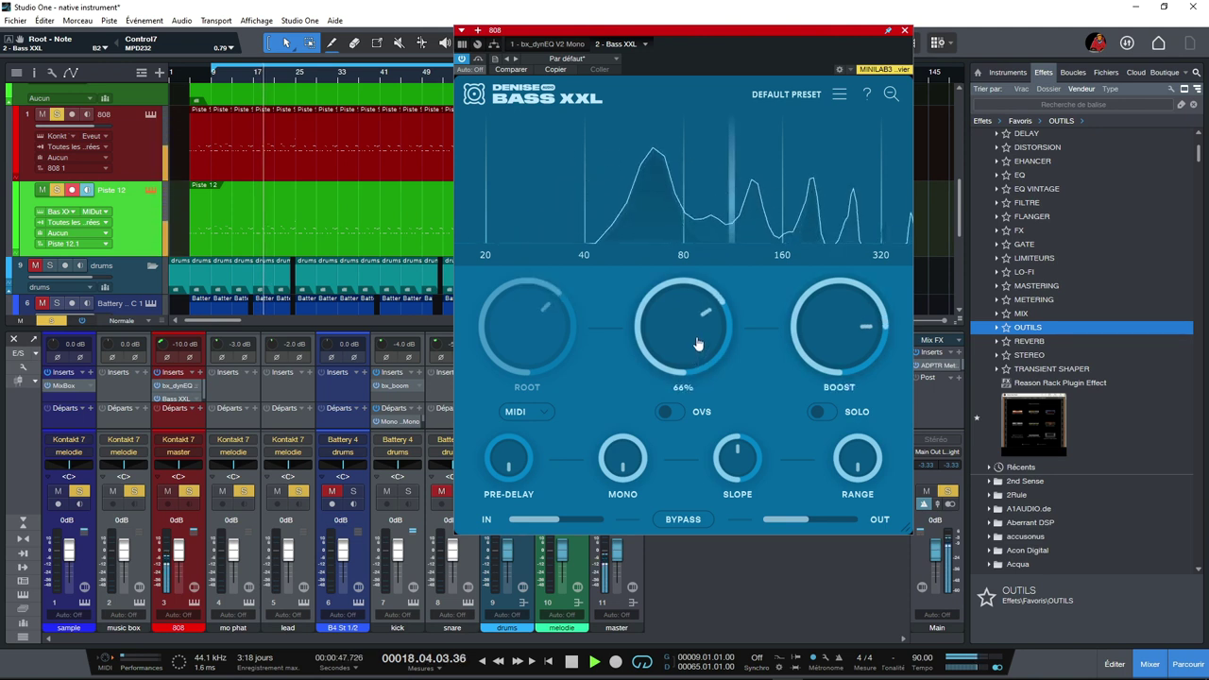
Turn on OVS and Solo in Bass XXL.
{"action": "left_click", "coordinate": [675, 412]}
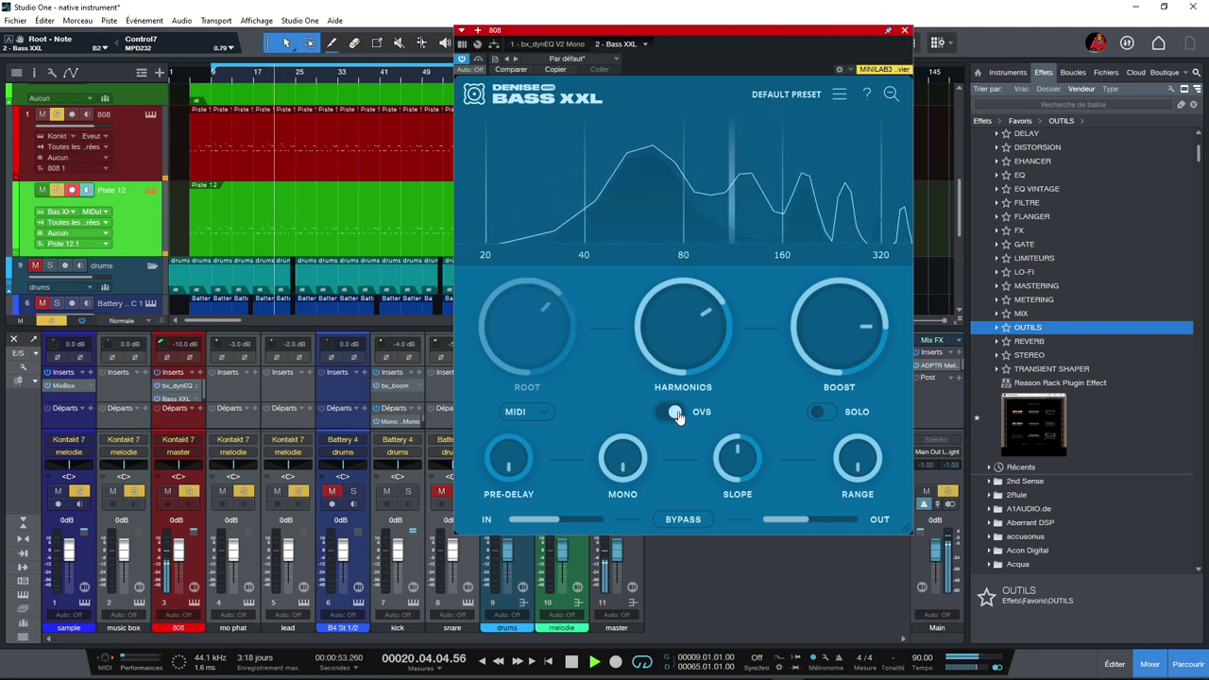
{"action": "left_click", "coordinate": [827, 416]}
Compare Boost lowered to 34% and raised to about 79% or more, toggling Solo off and on at each setting.
{"action": "mouse_move", "coordinate": [838, 346]}
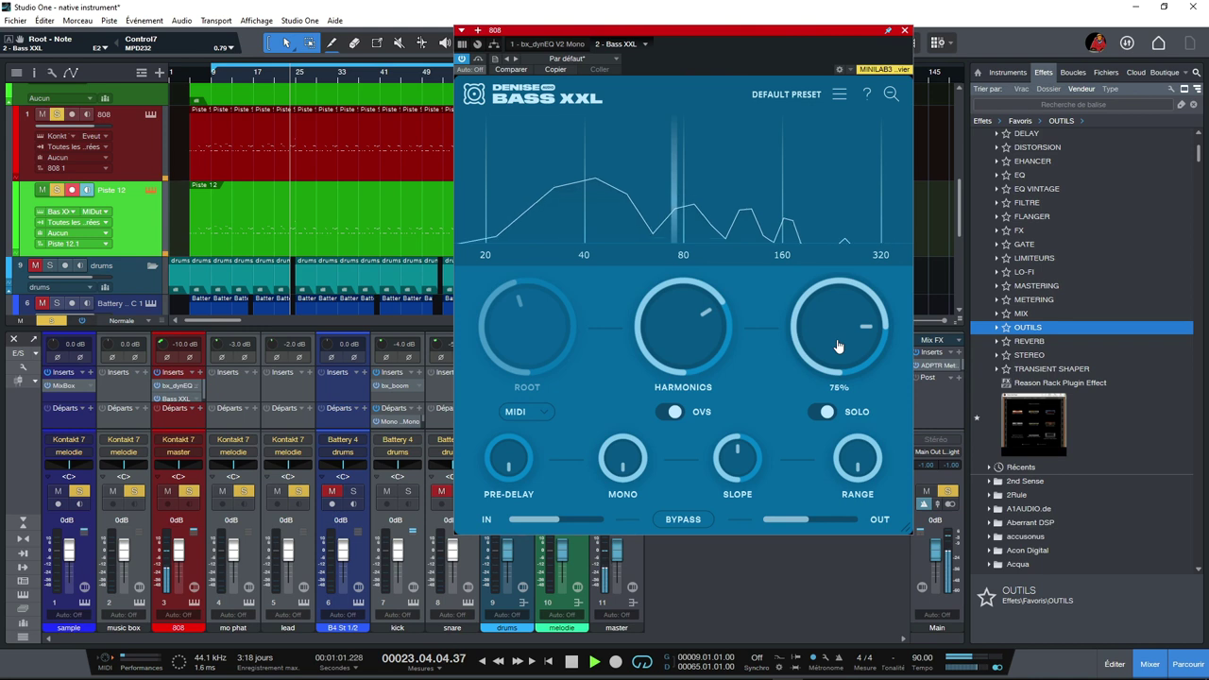
{"action": "left_click_drag", "start_coordinate": [838, 346], "coordinate": [837, 416]}
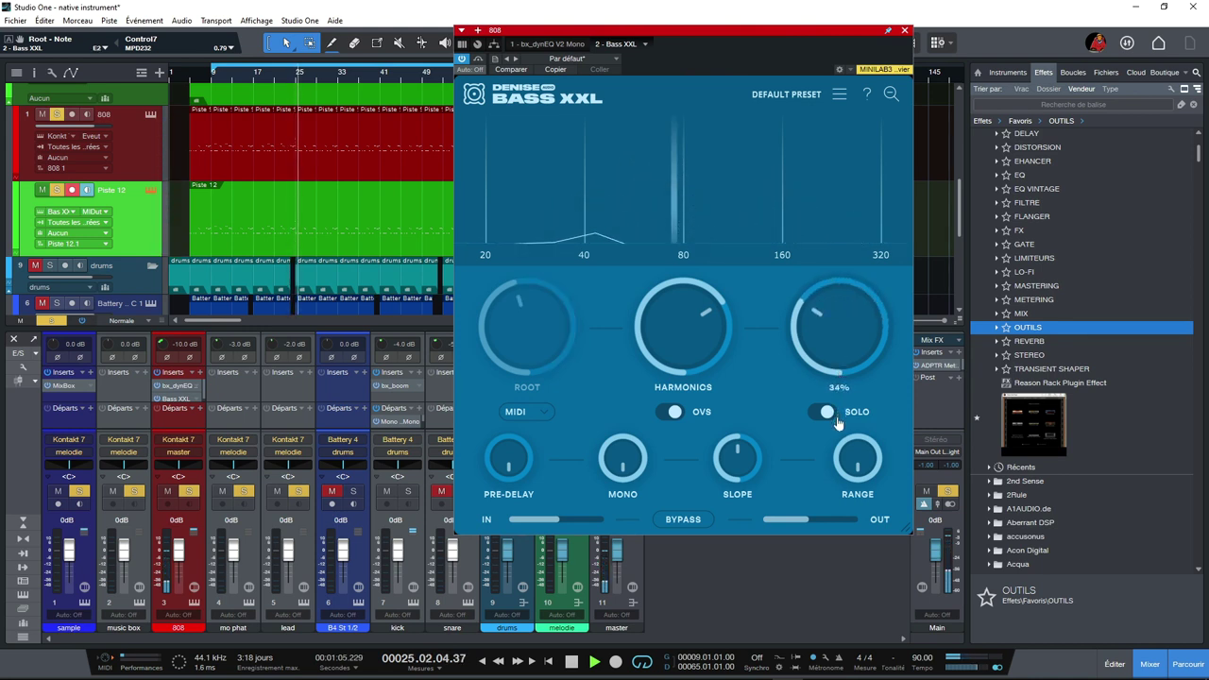
{"action": "left_click", "coordinate": [817, 413]}
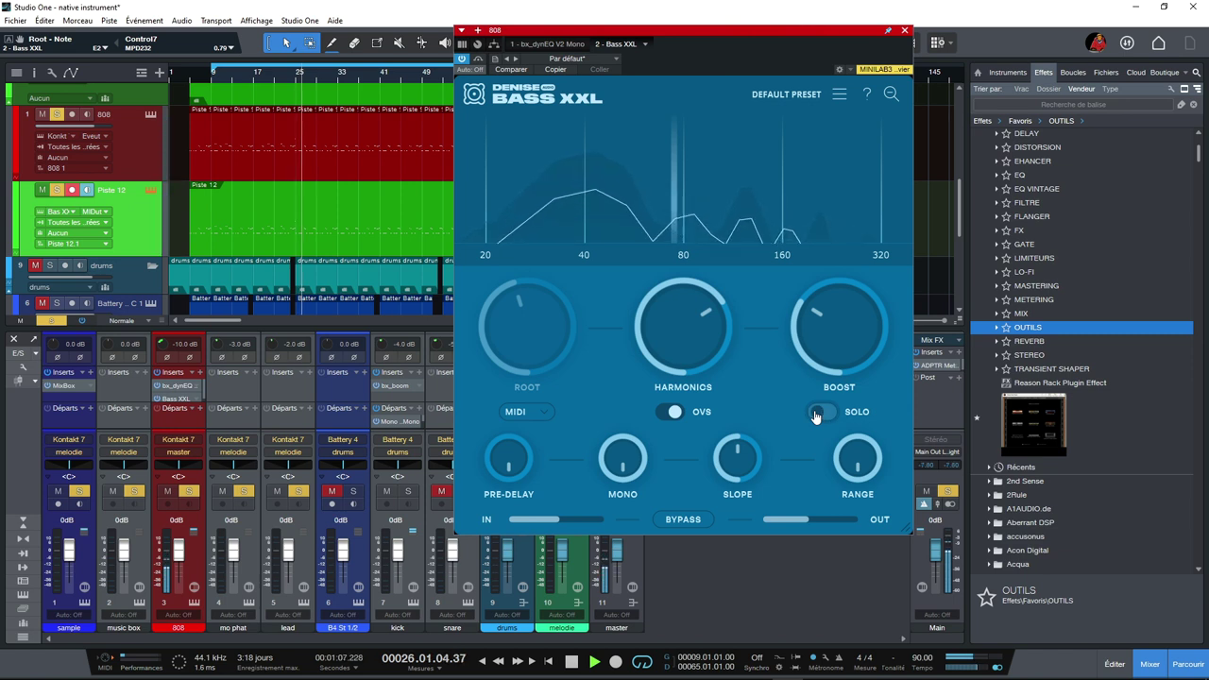
{"action": "left_click", "coordinate": [818, 412]}
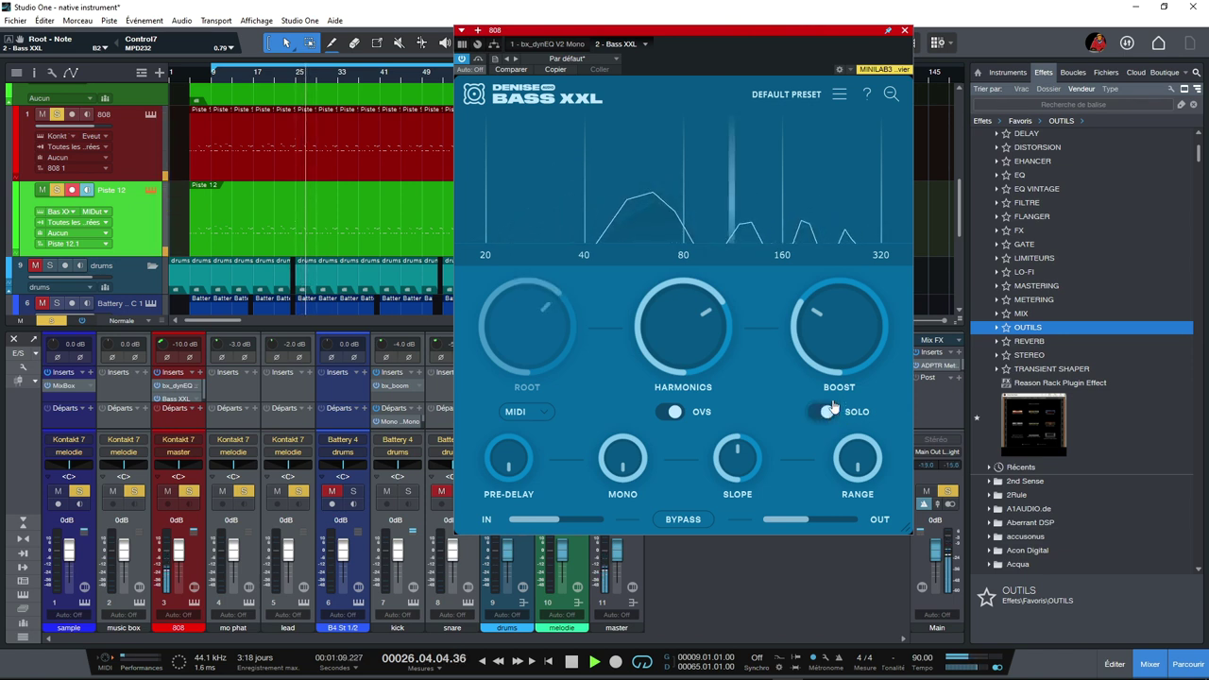
{"action": "scroll", "coordinate": [841, 304], "scroll_direction": "up", "scroll_amount": 6}
{"action": "scroll", "coordinate": [842, 304], "scroll_direction": "up", "scroll_amount": 3}
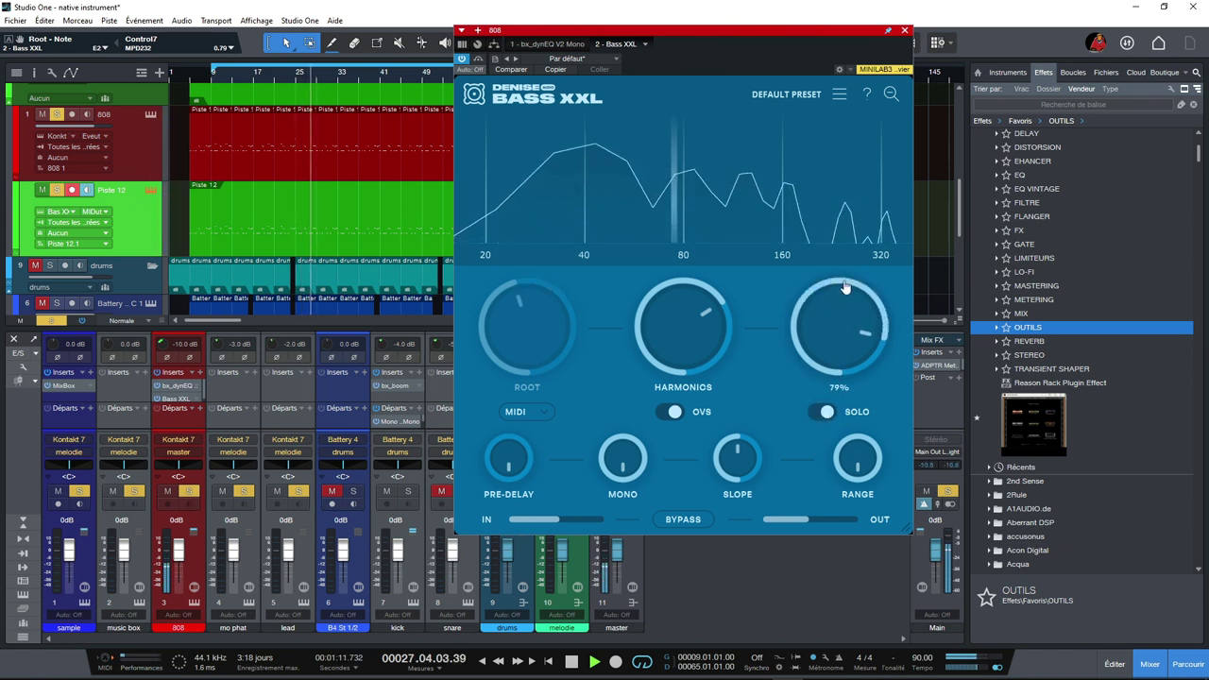
{"action": "left_click", "coordinate": [818, 416]}
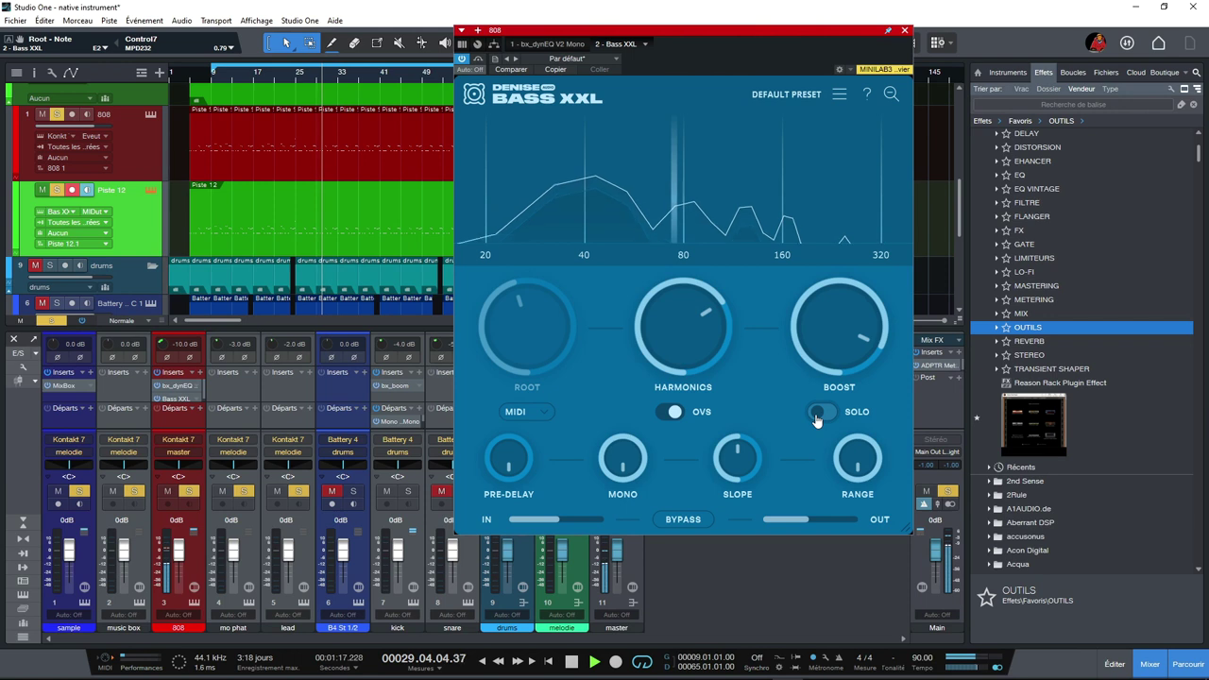
{"action": "left_click", "coordinate": [826, 416]}
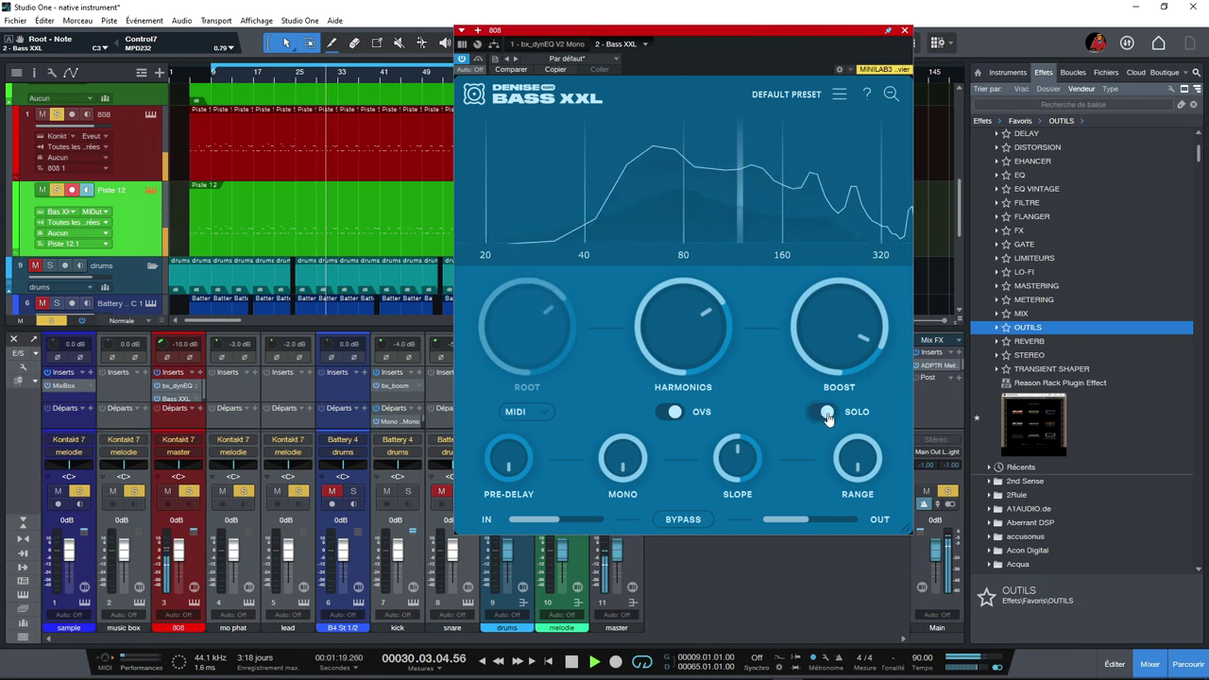
Set Boost to 64% and turn Solo off in Bass XXL.
{"action": "mouse_move", "coordinate": [842, 342]}
{"action": "left_click_drag", "start_coordinate": [845, 335], "coordinate": [842, 364]}
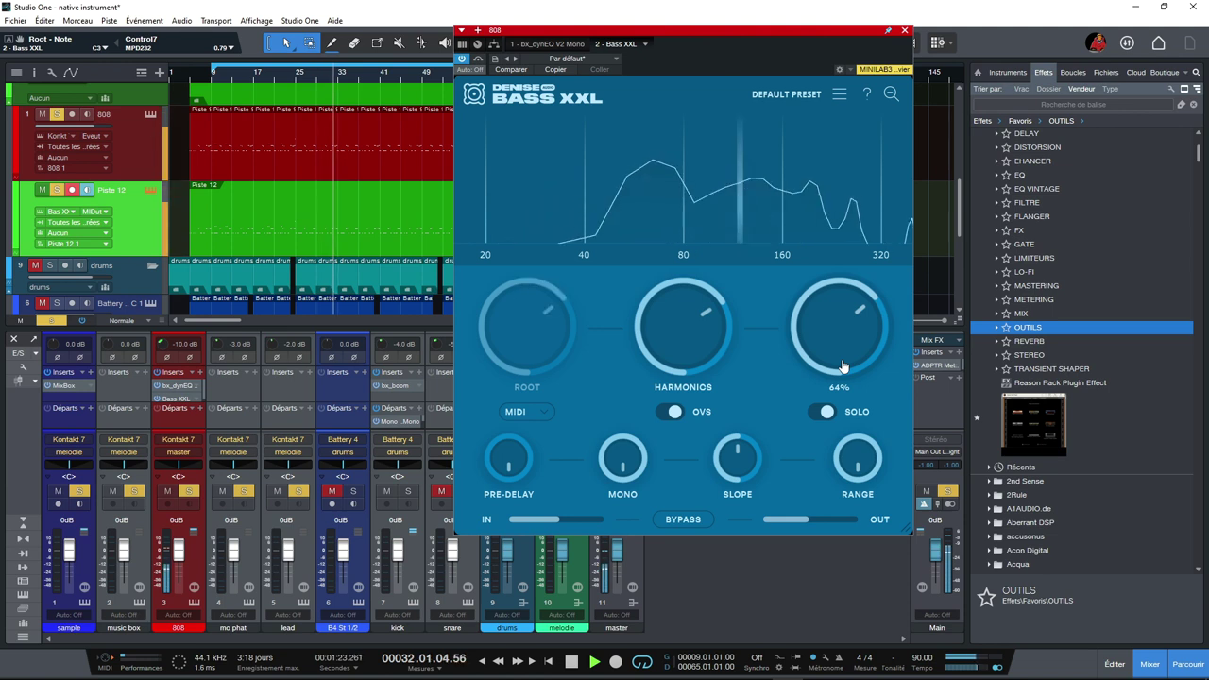
{"action": "left_click", "coordinate": [818, 414]}
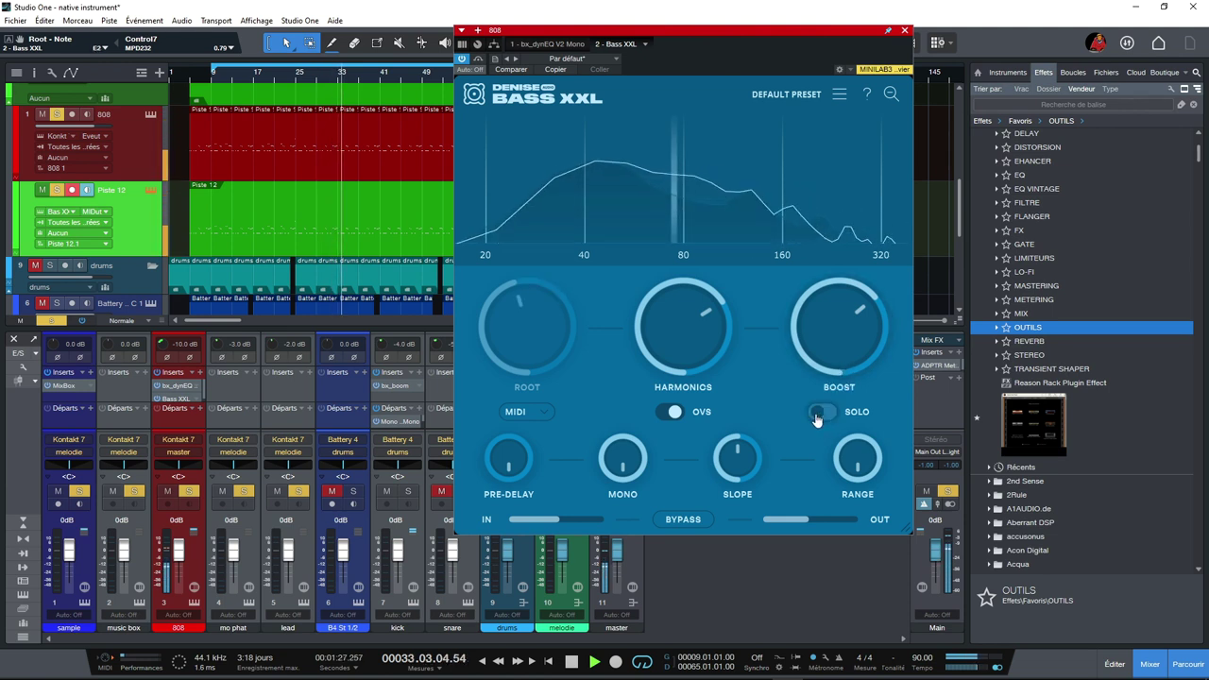
Try the Pre-Delay control and Mono at 84%, and raise Slope to 48 dB.
{"action": "mouse_move", "coordinate": [750, 468]}
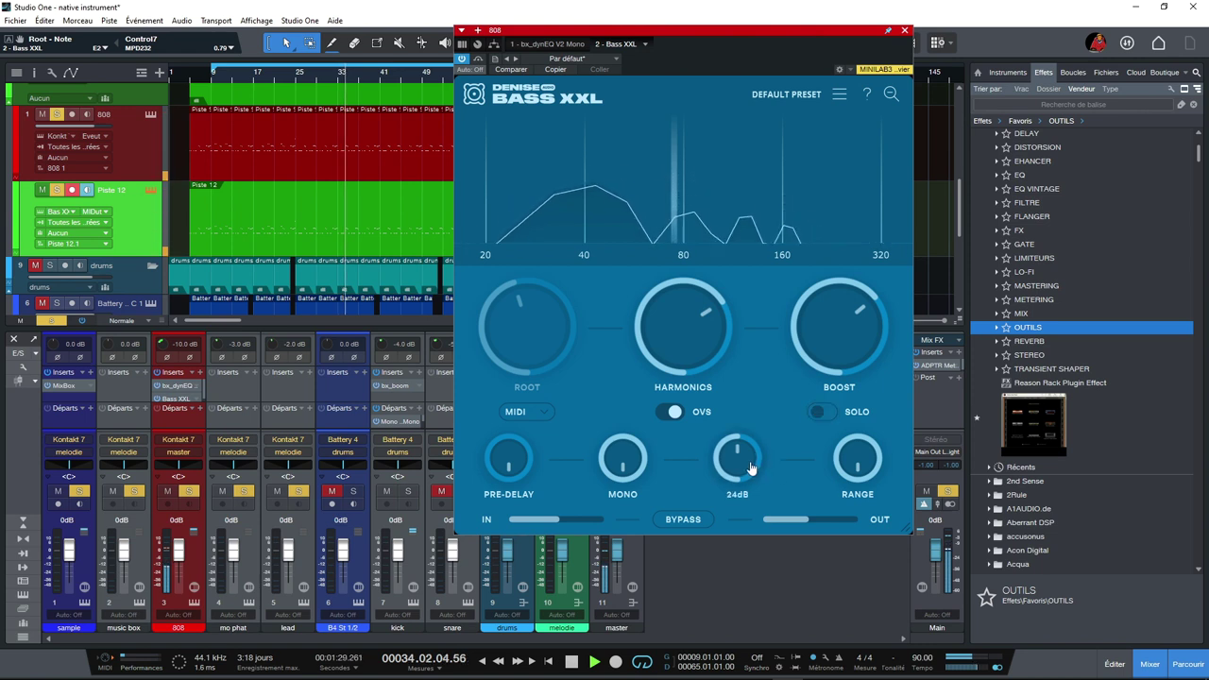
{"action": "mouse_move", "coordinate": [507, 462]}
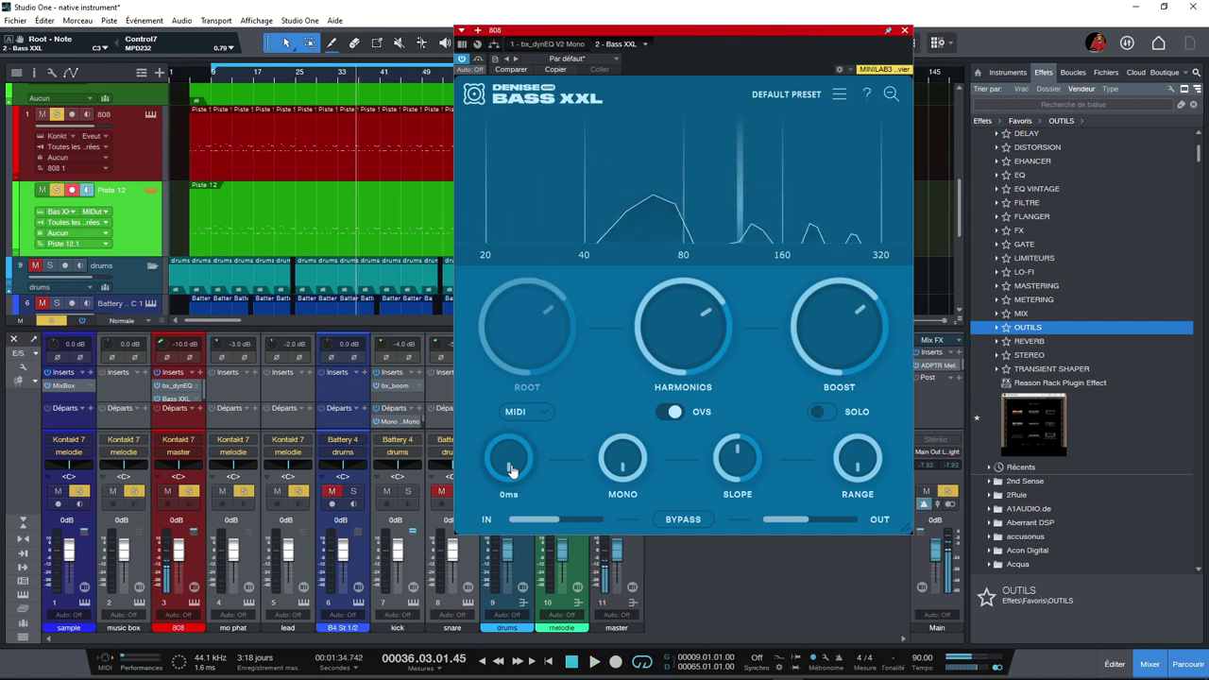
{"action": "left_click_drag", "start_coordinate": [514, 457], "coordinate": [513, 443]}
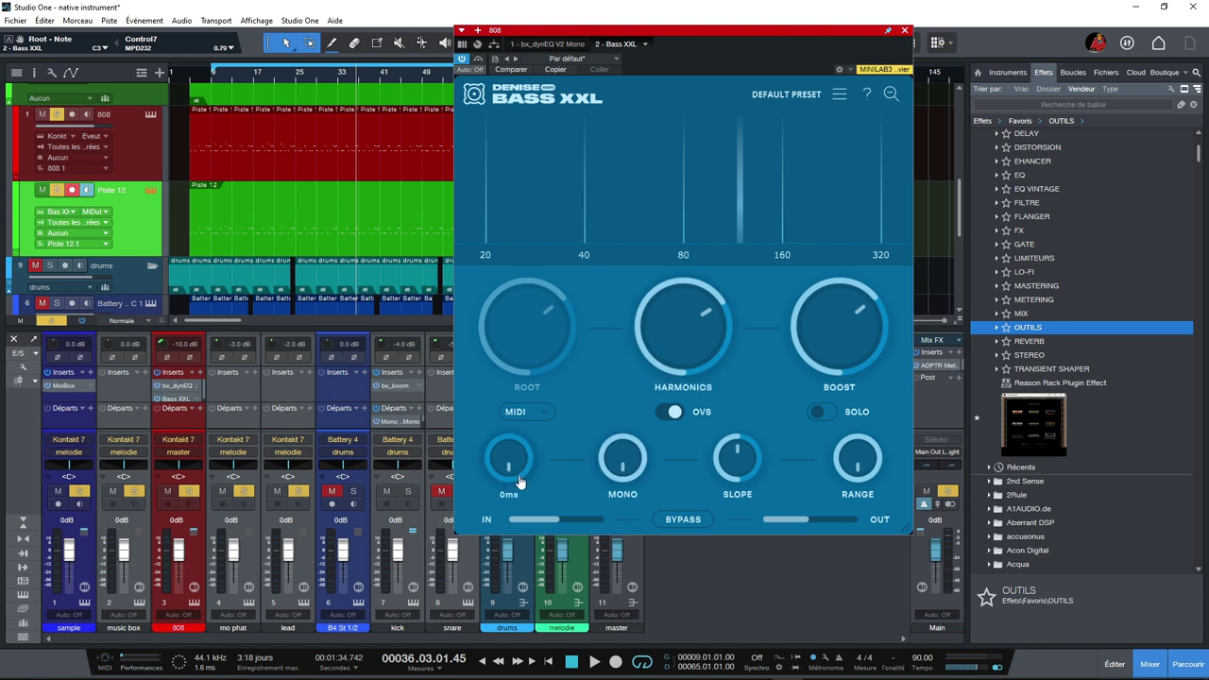
{"action": "left_click_drag", "start_coordinate": [623, 459], "coordinate": [633, 585]}
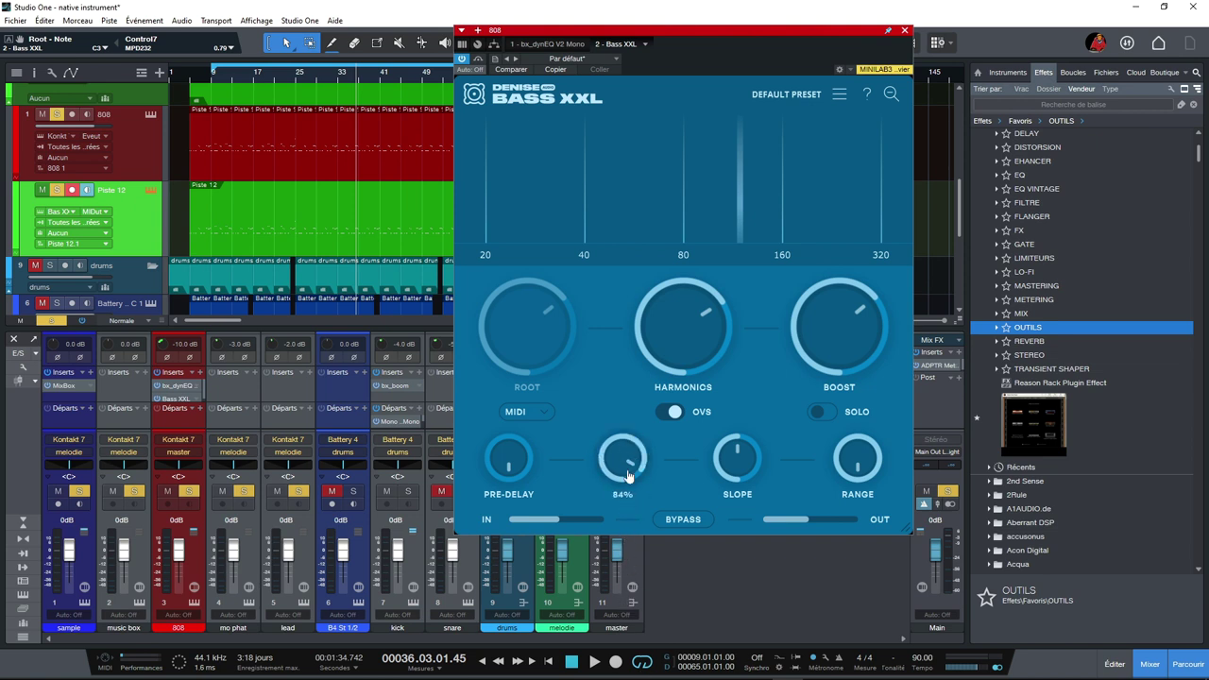
{"action": "left_click_drag", "start_coordinate": [742, 458], "coordinate": [740, 480]}
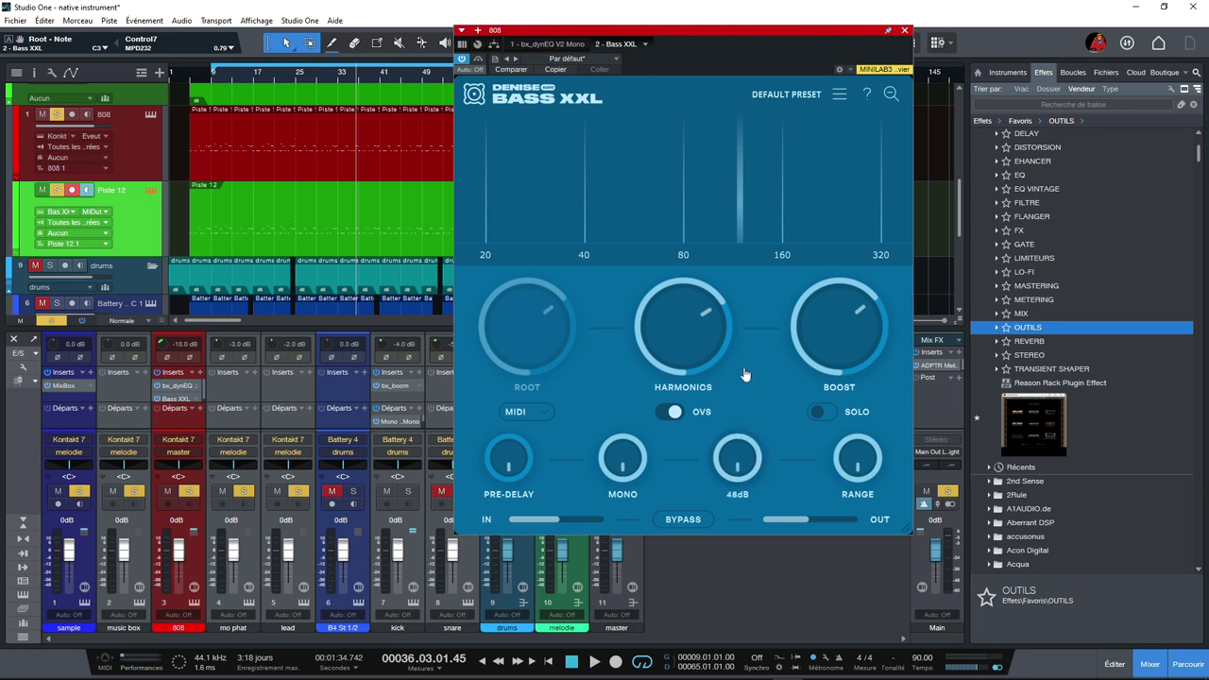
Compare the Slope control at 48, 24 and 12 dB during playback, leaving it at 24 dB.
{"action": "left_click_drag", "start_coordinate": [739, 458], "coordinate": [749, 361]}
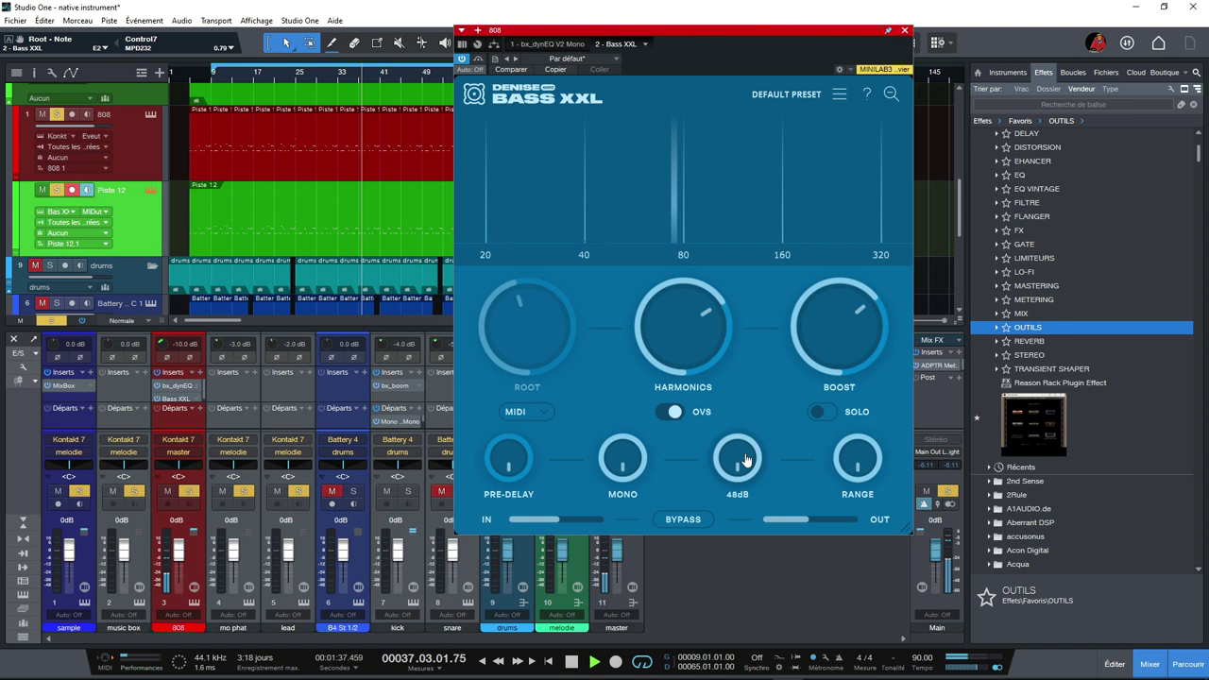
{"action": "left_click_drag", "start_coordinate": [744, 459], "coordinate": [743, 546]}
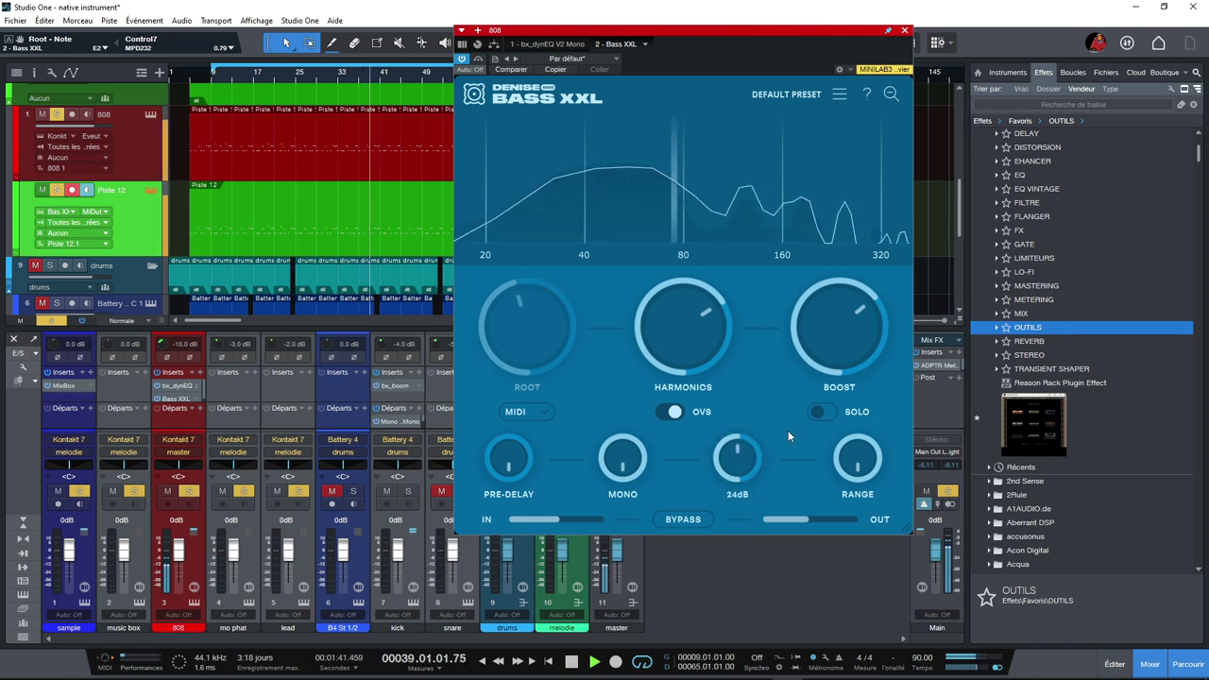
{"action": "mouse_move", "coordinate": [756, 463]}
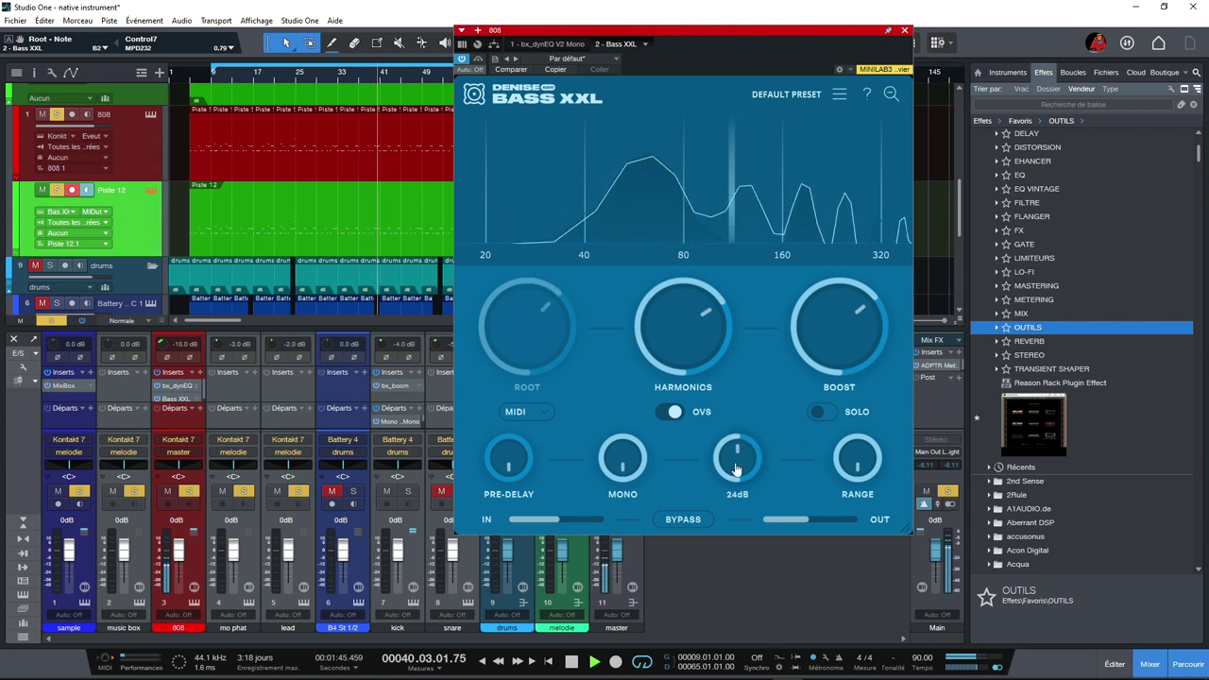
{"action": "left_click_drag", "start_coordinate": [737, 463], "coordinate": [730, 540]}
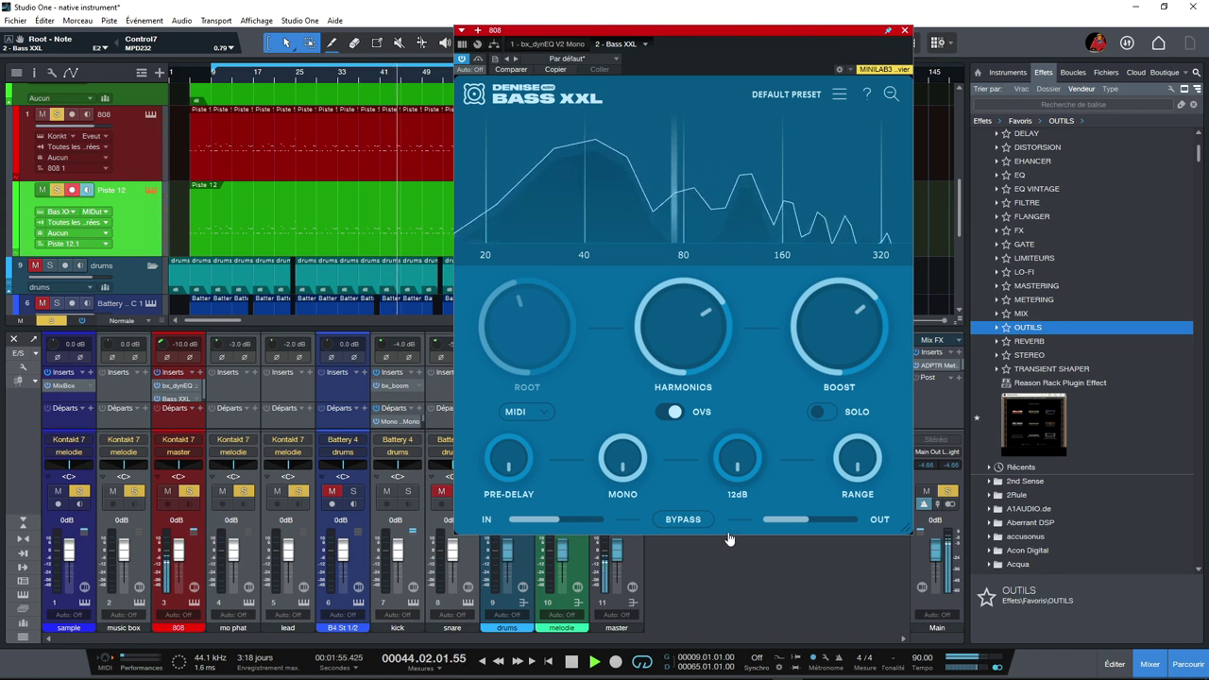
{"action": "left_click", "coordinate": [734, 475]}
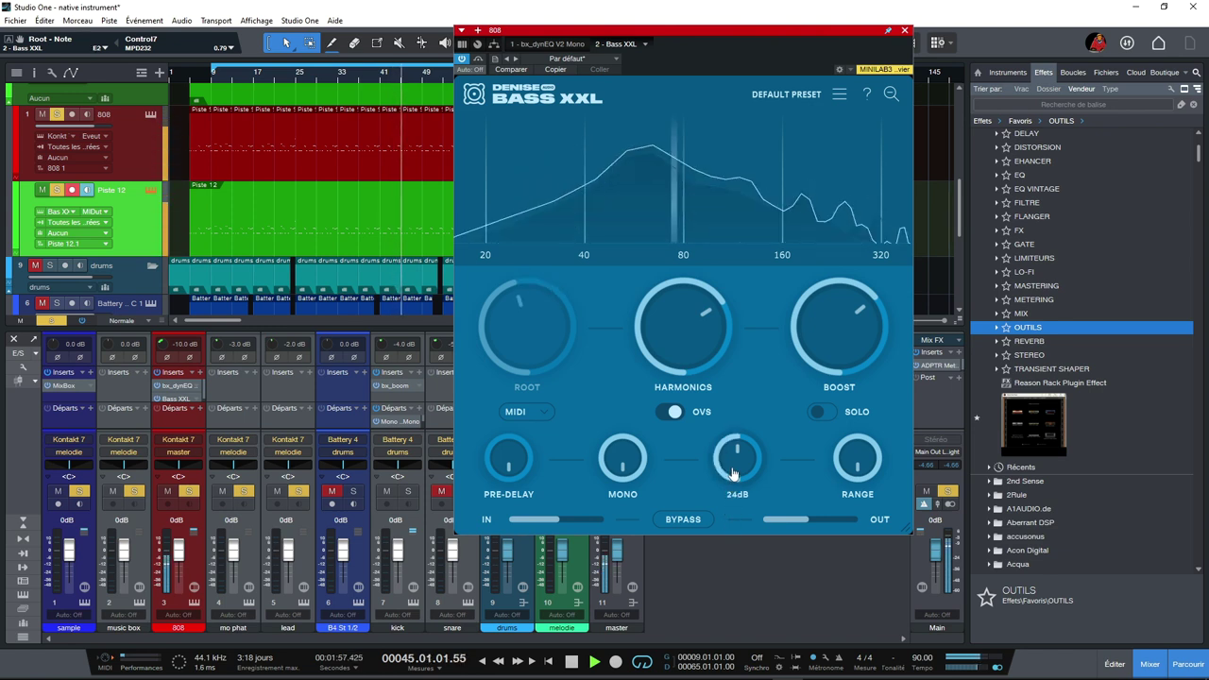
Raise Harmonics to 87% and increase Boost in Bass XXL.
{"action": "left_click_drag", "start_coordinate": [666, 331], "coordinate": [669, 307]}
{"action": "mouse_move", "coordinate": [804, 316]}
{"action": "left_click_drag", "start_coordinate": [822, 330], "coordinate": [809, 283]}
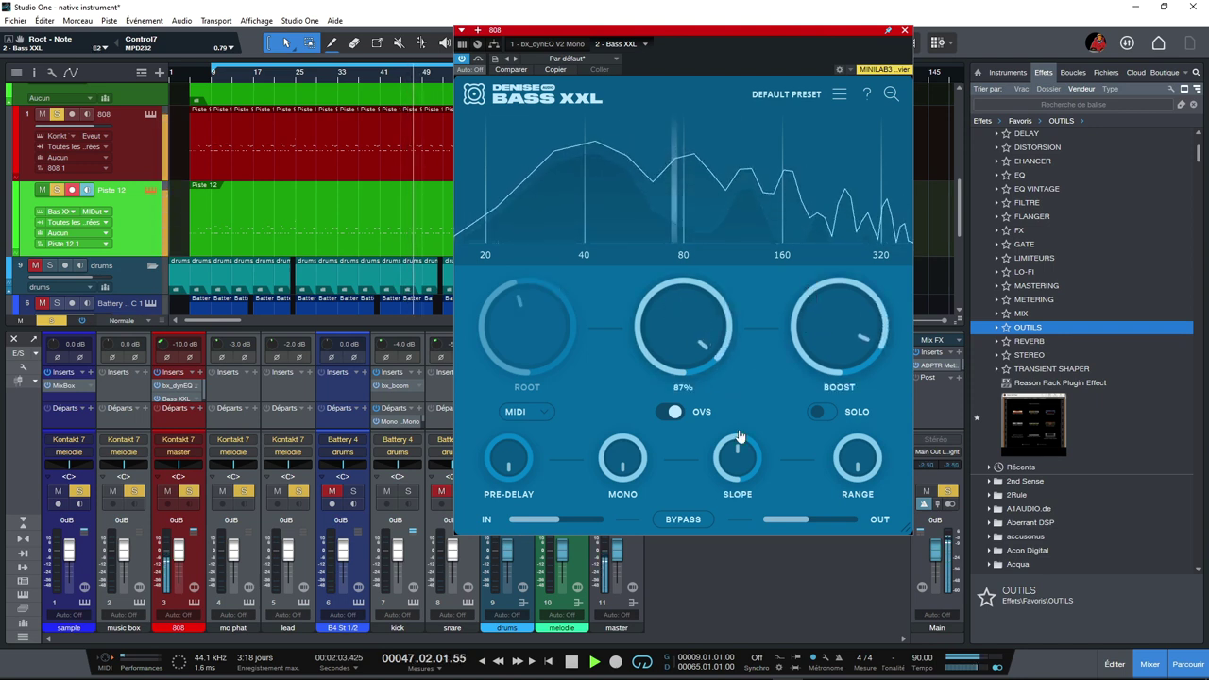
Compare Slope at 12 and 48 dB, leave it at 12 dB, and turn OVS off.
{"action": "left_click_drag", "start_coordinate": [742, 463], "coordinate": [741, 586]}
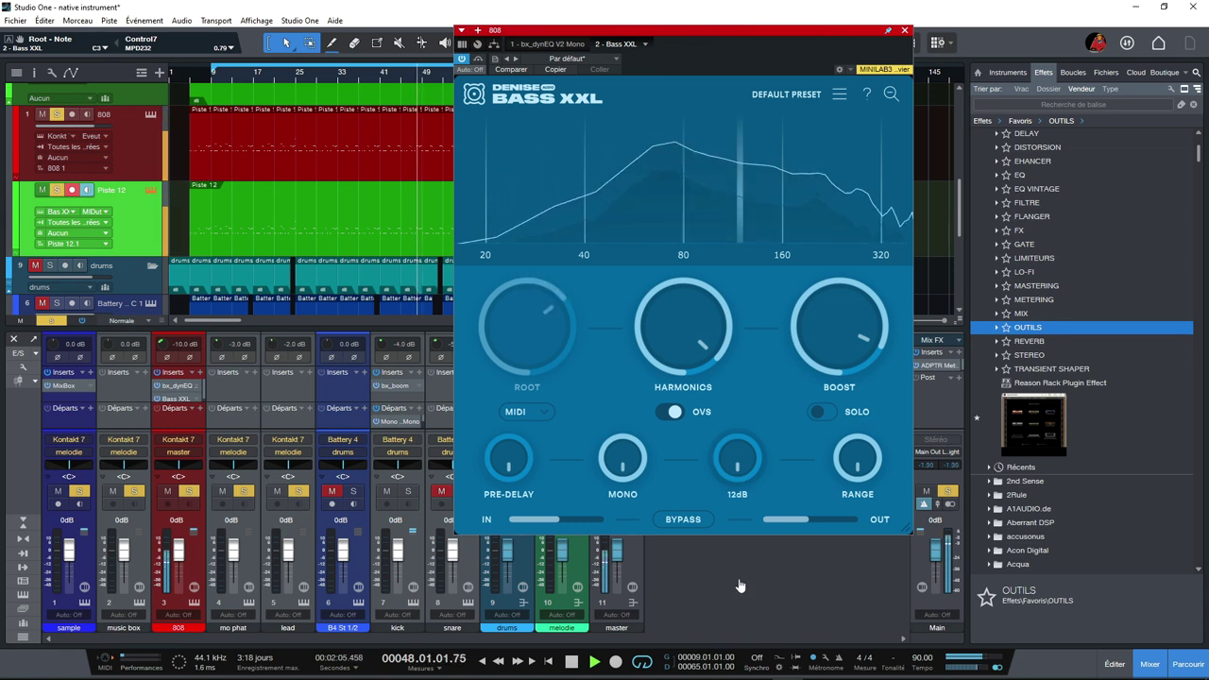
{"action": "left_click_drag", "start_coordinate": [742, 480], "coordinate": [746, 386]}
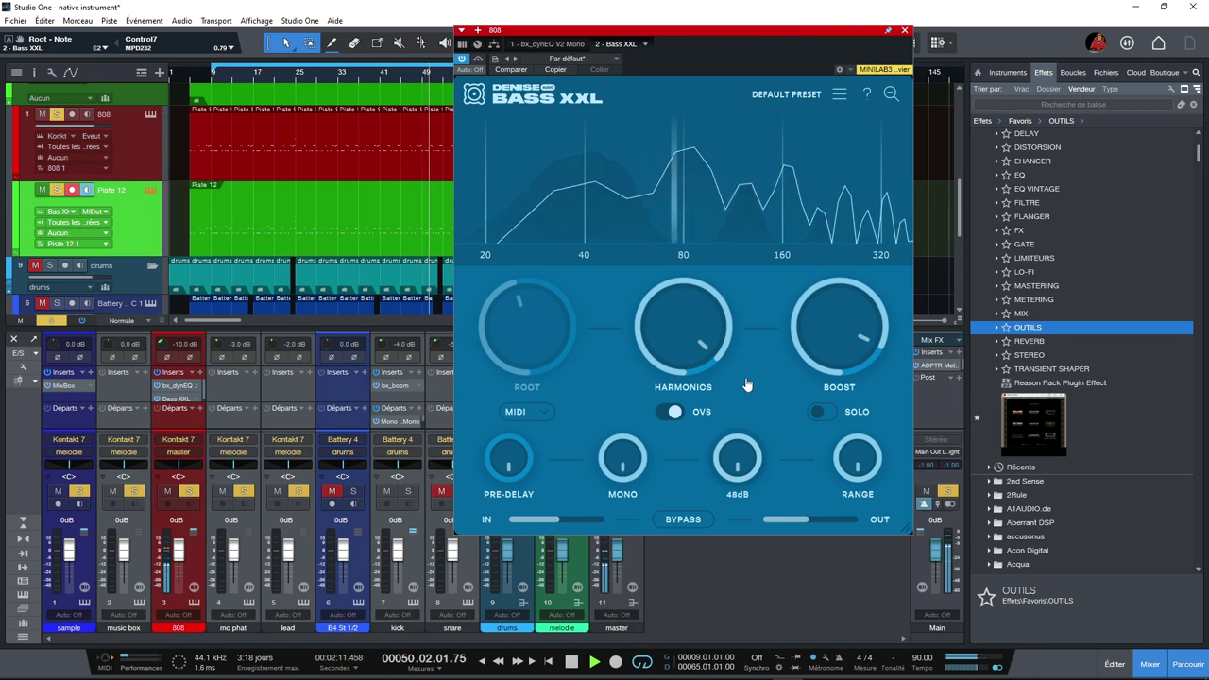
{"action": "left_click_drag", "start_coordinate": [746, 385], "coordinate": [734, 510]}
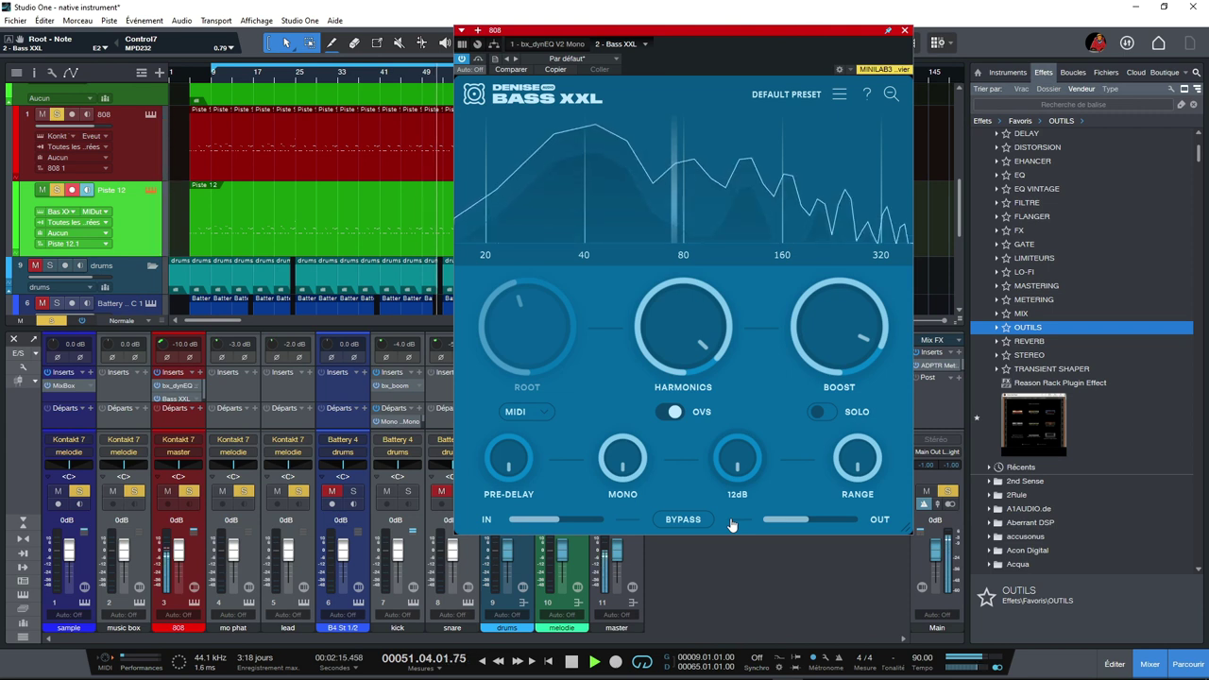
{"action": "left_click", "coordinate": [659, 419]}
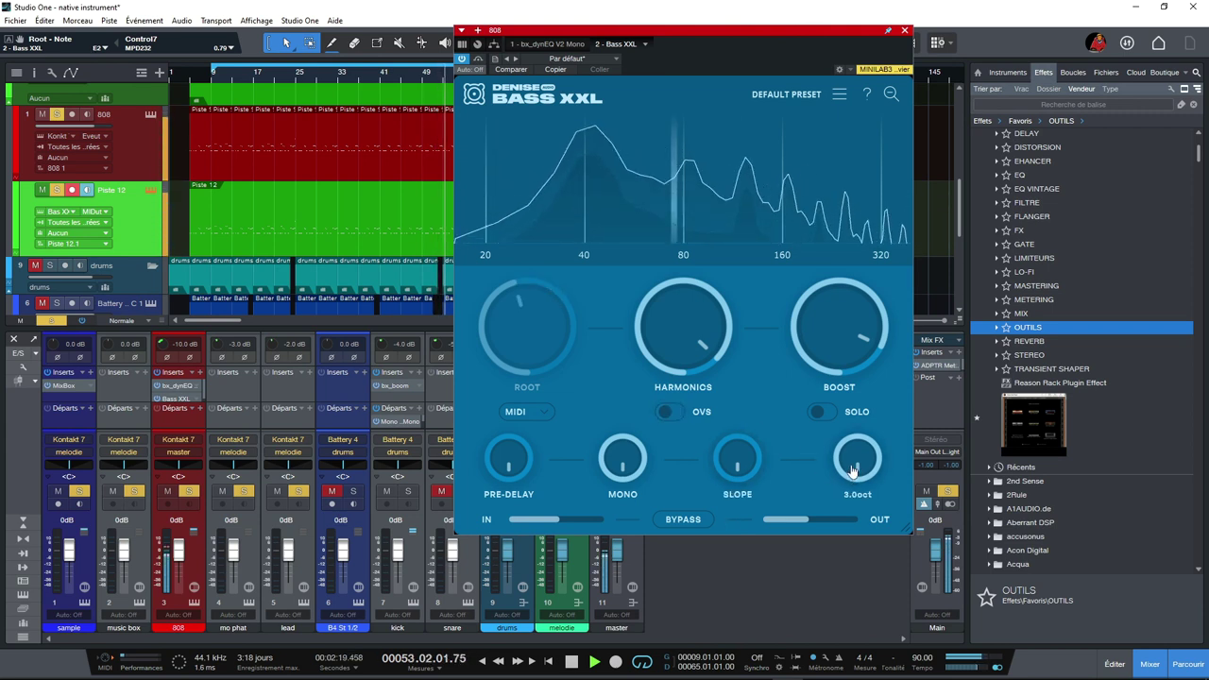
Try Range at 1.7, 1.5 and 2.5 oct, lowering Boost to 72% along the way.
{"action": "left_click_drag", "start_coordinate": [853, 471], "coordinate": [847, 580]}
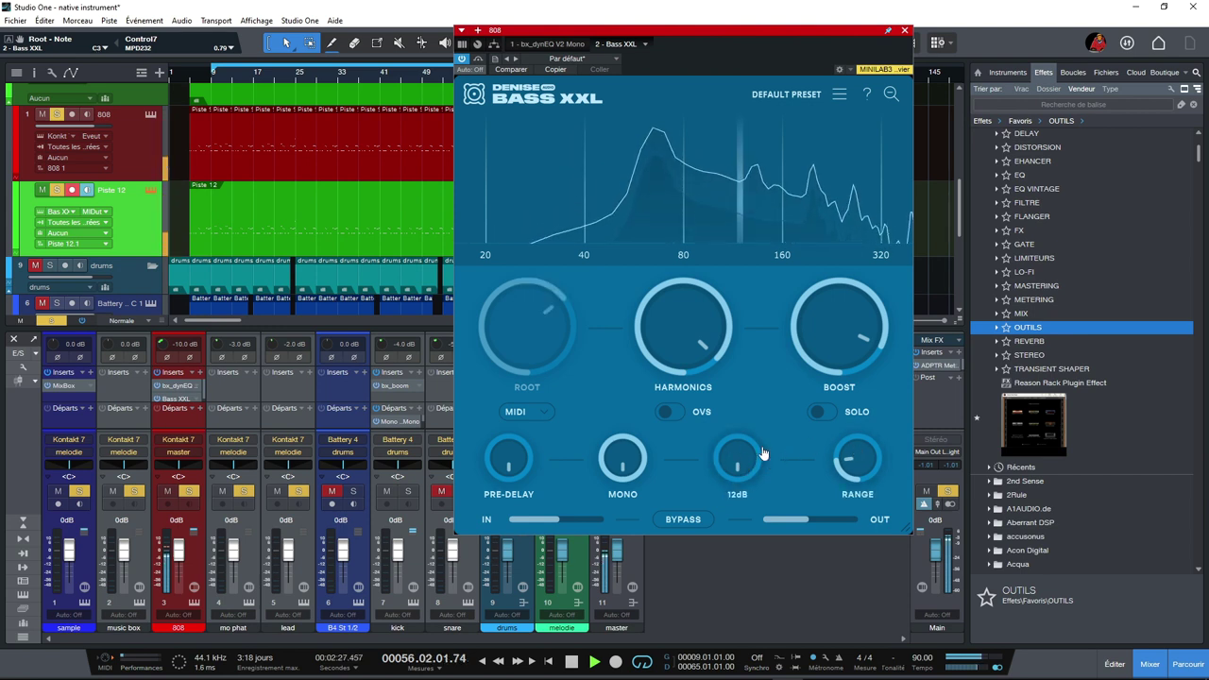
{"action": "left_click_drag", "start_coordinate": [871, 430], "coordinate": [871, 404]}
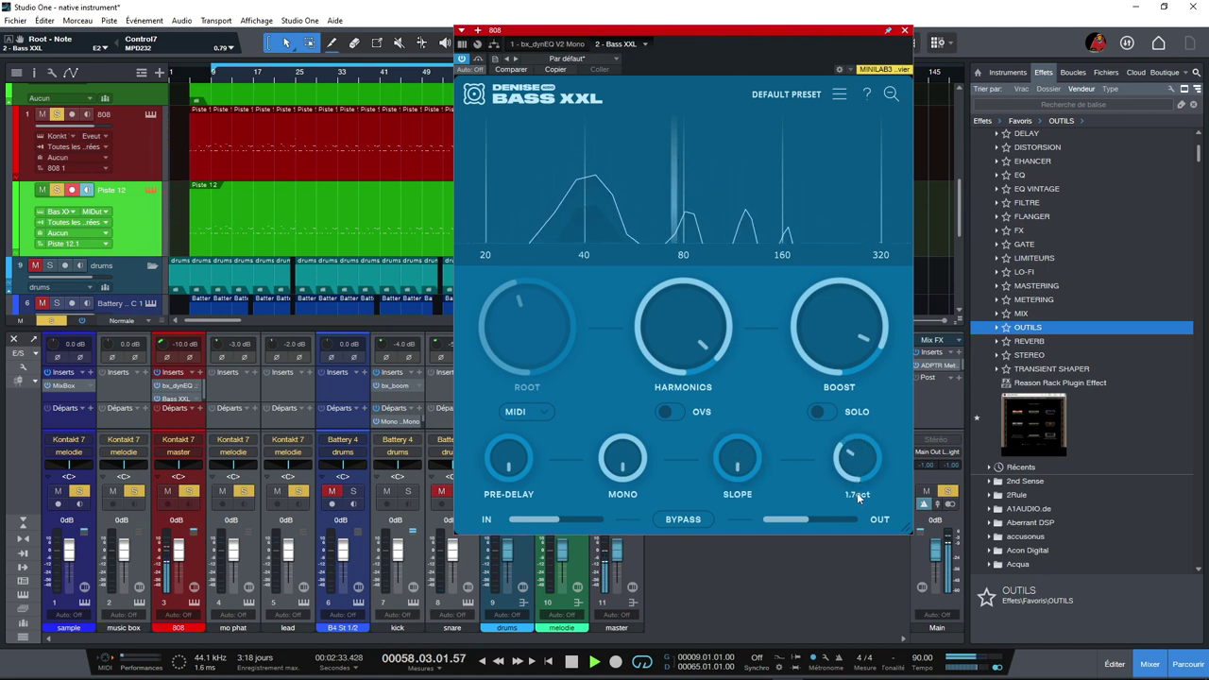
{"action": "left_click_drag", "start_coordinate": [846, 356], "coordinate": [845, 366]}
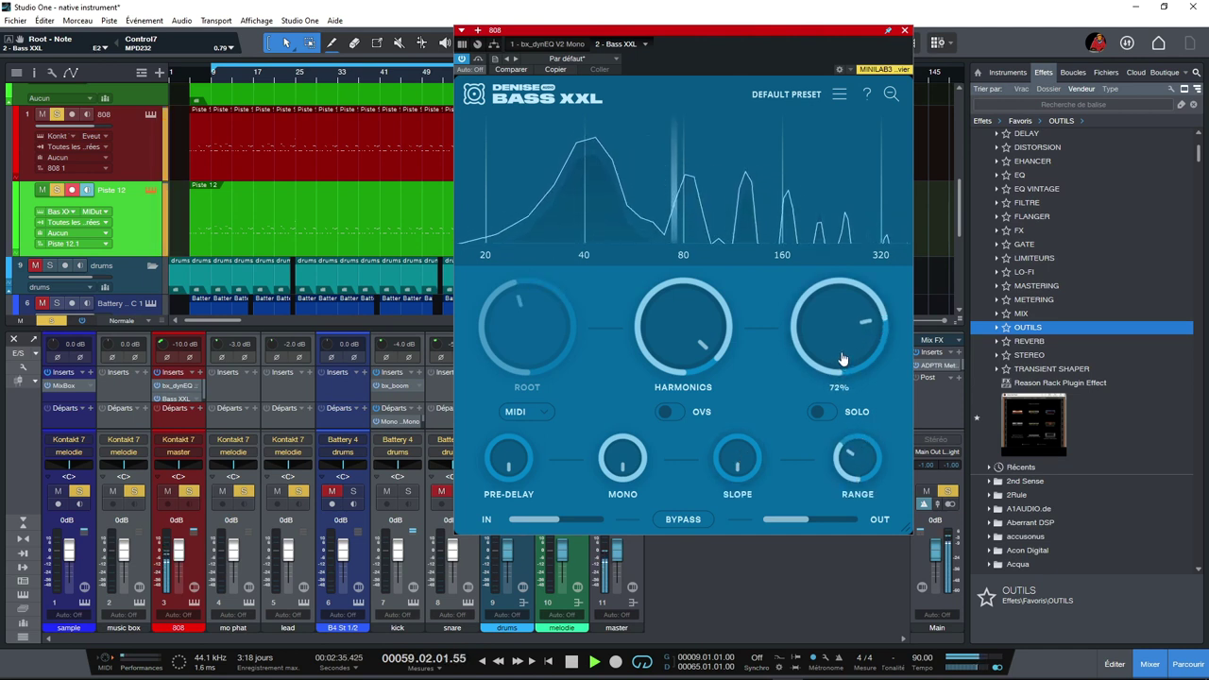
{"action": "left_click_drag", "start_coordinate": [860, 460], "coordinate": [846, 403]}
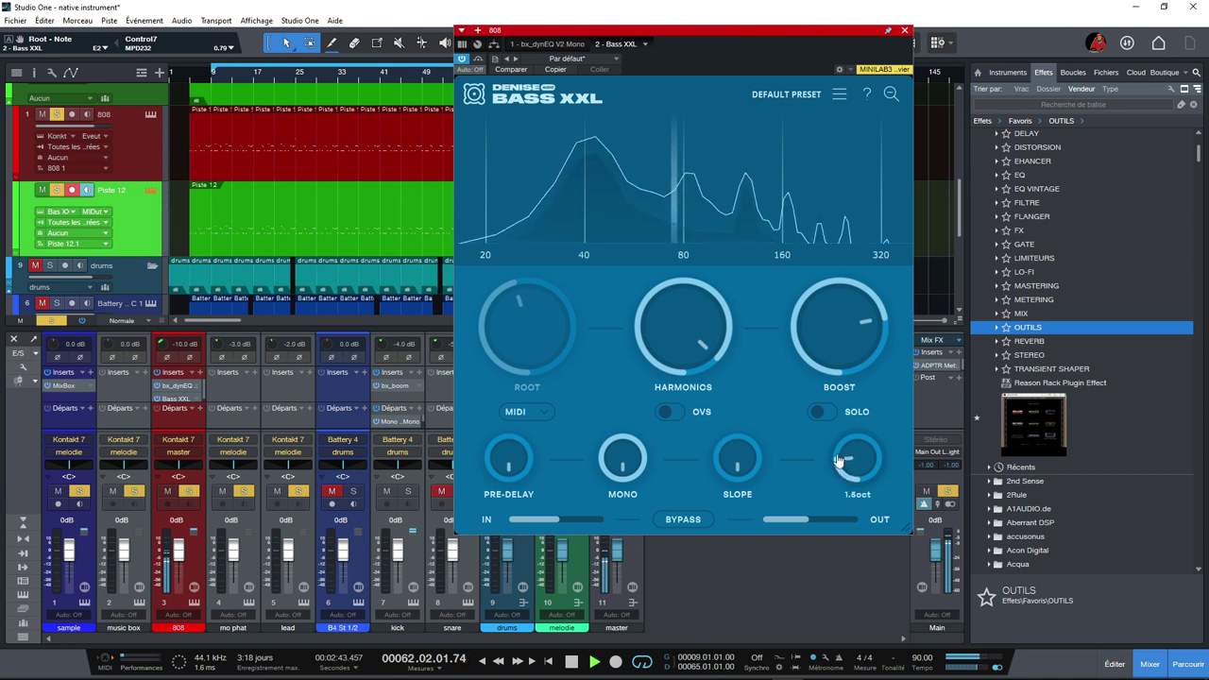
{"action": "left_click_drag", "start_coordinate": [837, 459], "coordinate": [837, 452]}
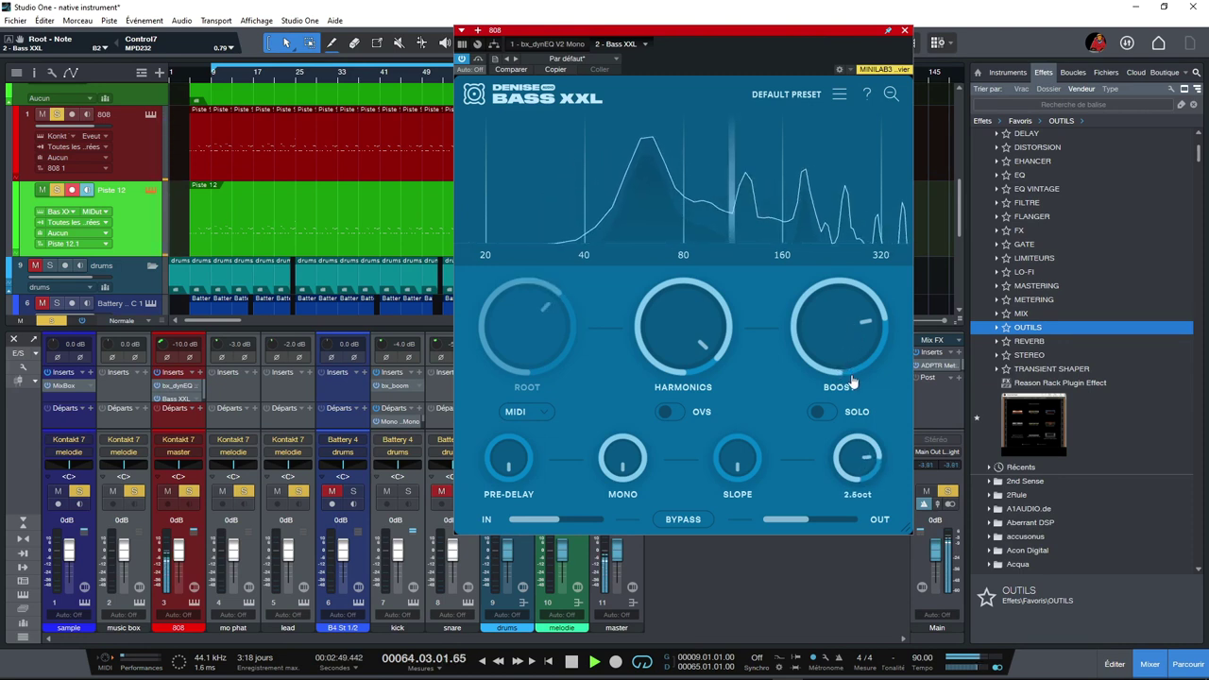
Set Harmonics to 0%, Boost to 96% and Range to 1.0 oct in Bass XXL.
{"action": "left_click_drag", "start_coordinate": [689, 330], "coordinate": [680, 459]}
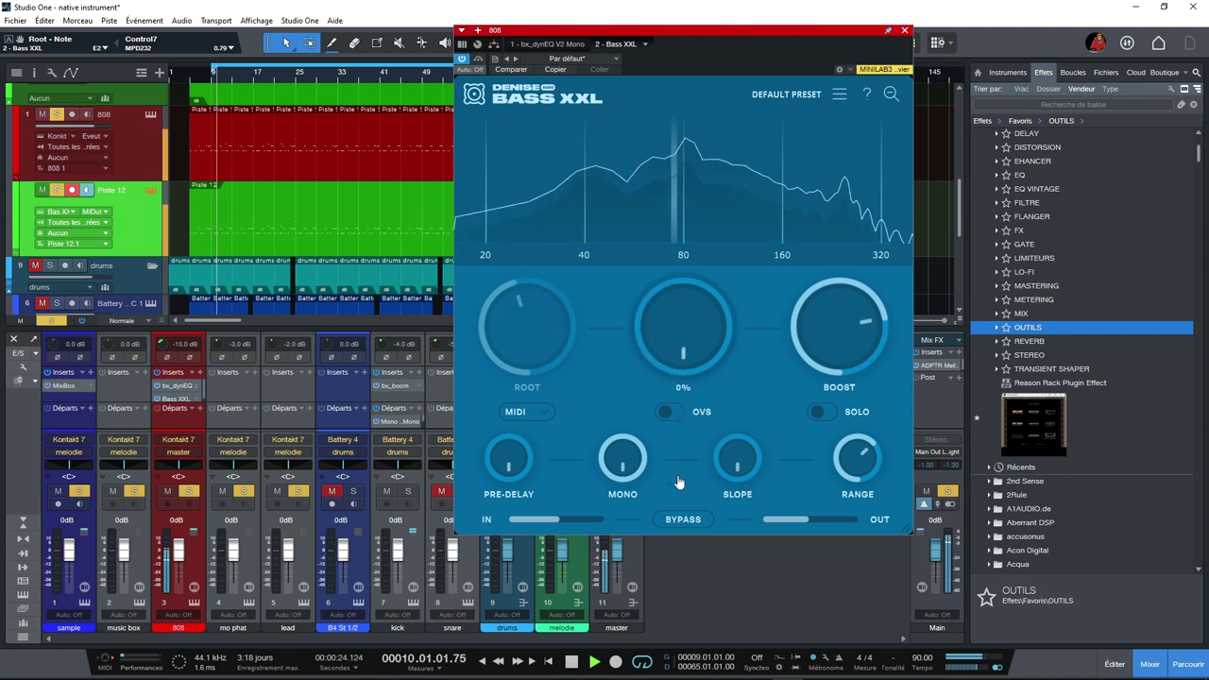
{"action": "left_click_drag", "start_coordinate": [811, 344], "coordinate": [814, 302]}
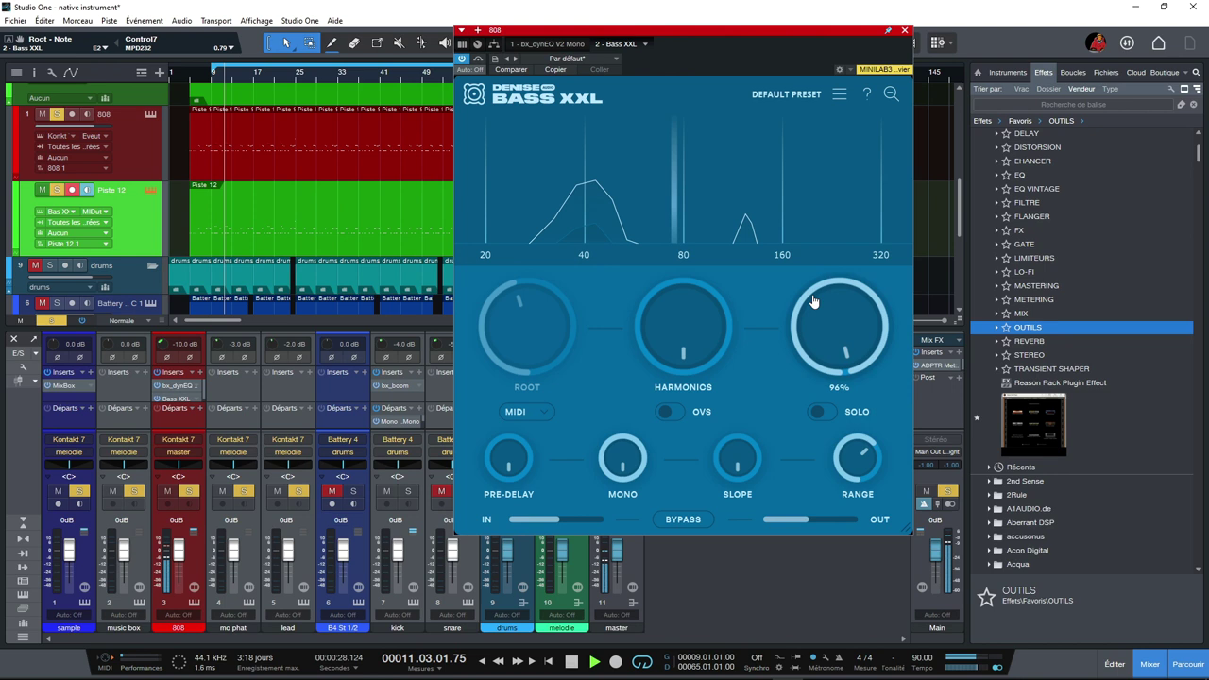
{"action": "left_click_drag", "start_coordinate": [856, 459], "coordinate": [837, 562]}
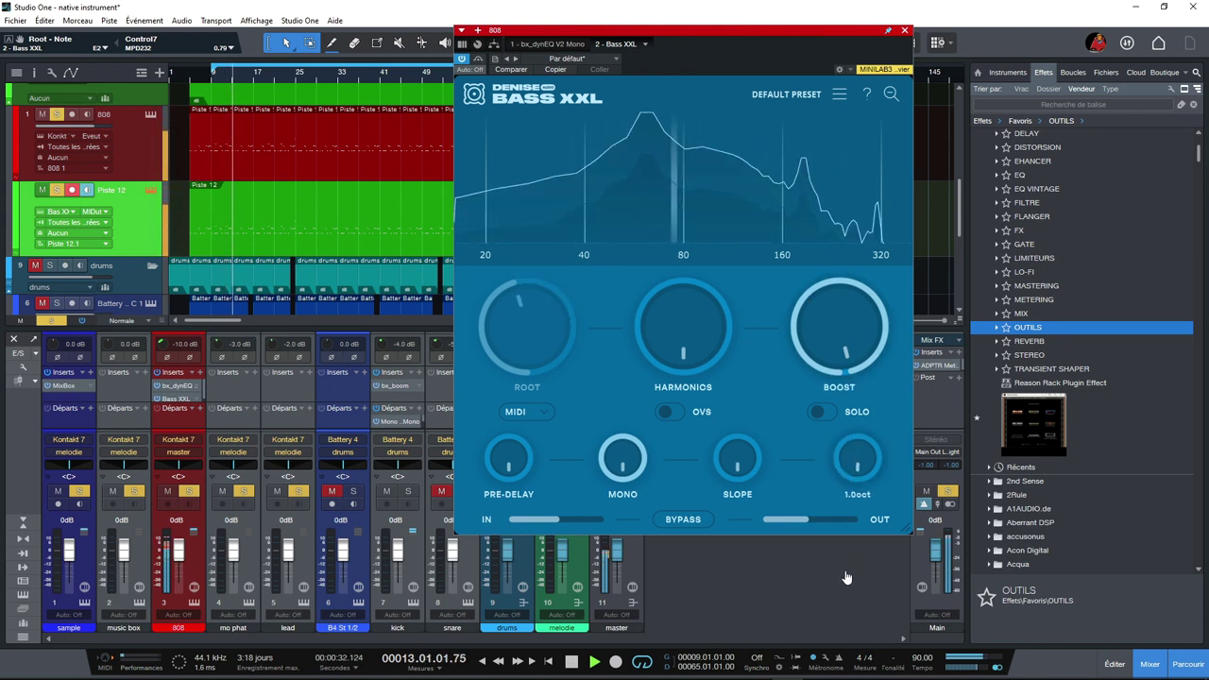
Raise Harmonics, bring it back down to 59%, and lower Boost.
{"action": "left_click_drag", "start_coordinate": [683, 350], "coordinate": [676, 188]}
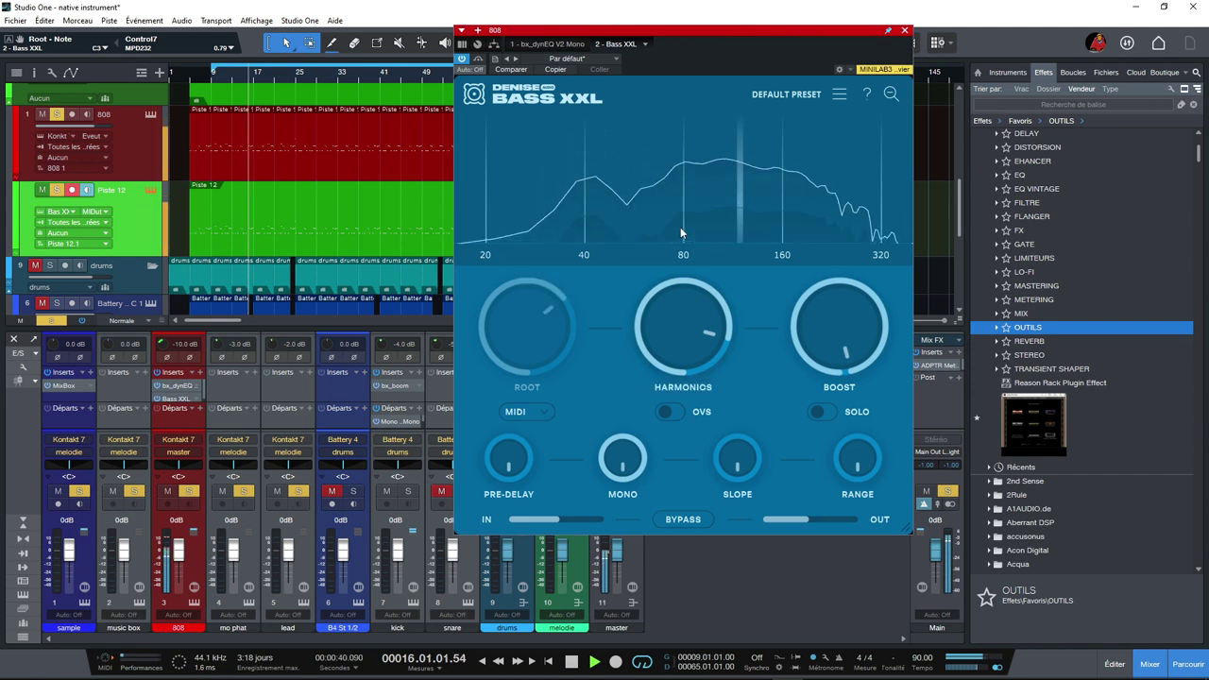
{"action": "left_click_drag", "start_coordinate": [681, 330], "coordinate": [673, 360]}
{"action": "mouse_move", "coordinate": [804, 346]}
{"action": "left_mouse_down"}
{"action": "mouse_move", "coordinate": [818, 359]}
{"action": "mouse_move", "coordinate": [808, 405]}
{"action": "mouse_move", "coordinate": [801, 366]}
{"action": "left_mouse_up"}
Compare Slope at 48 and 12 dB with Boost raised and Range restored to 3.0 oct, and reduce Boost again.
{"action": "left_click_drag", "start_coordinate": [739, 459], "coordinate": [759, 453]}
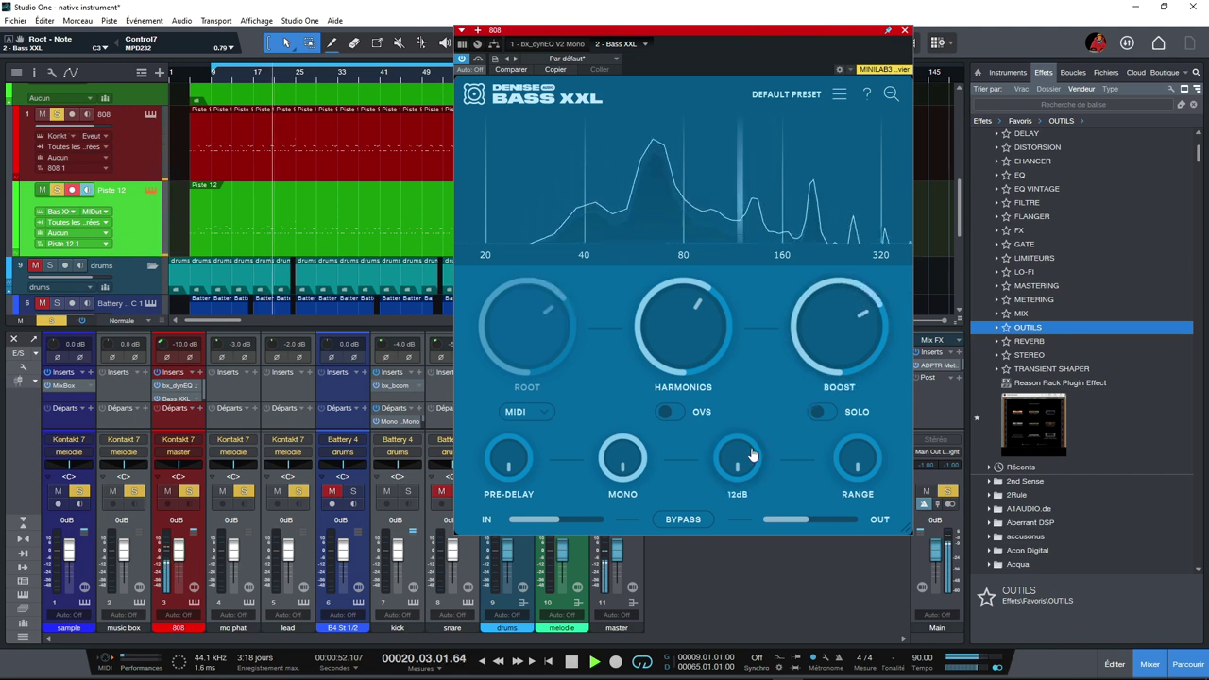
{"action": "left_click_drag", "start_coordinate": [822, 325], "coordinate": [829, 281]}
{"action": "left_click_drag", "start_coordinate": [737, 459], "coordinate": [738, 370]}
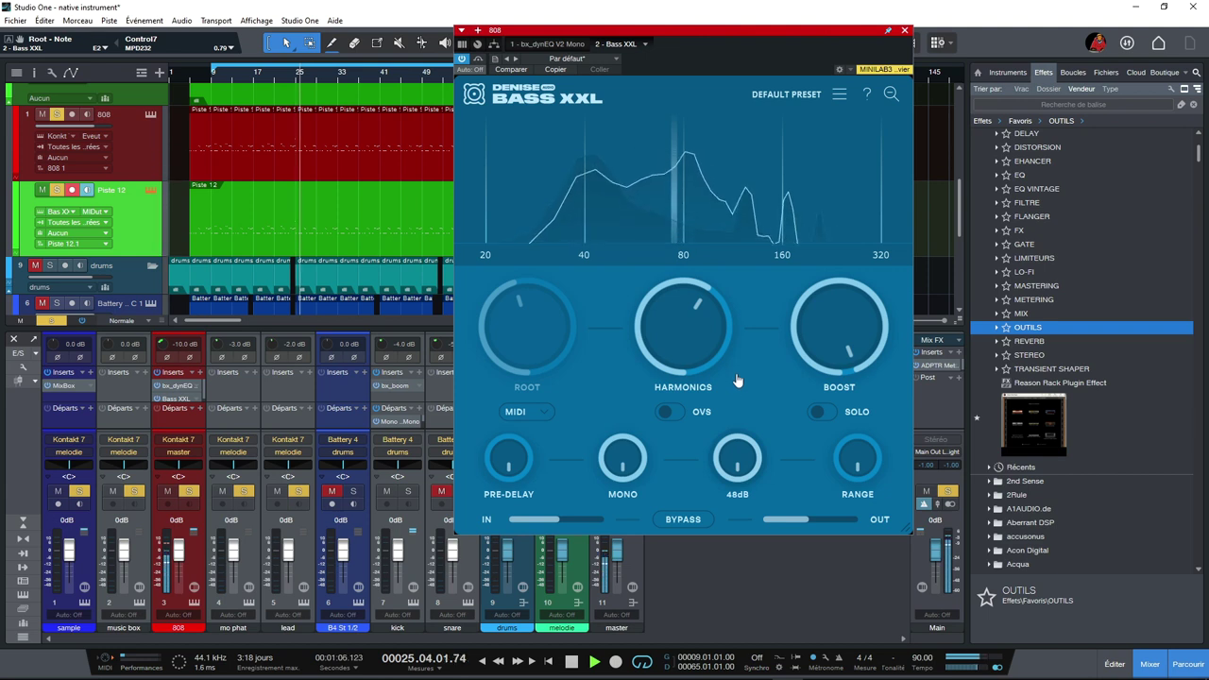
{"action": "left_click", "coordinate": [730, 441]}
{"action": "left_click", "coordinate": [730, 441]}
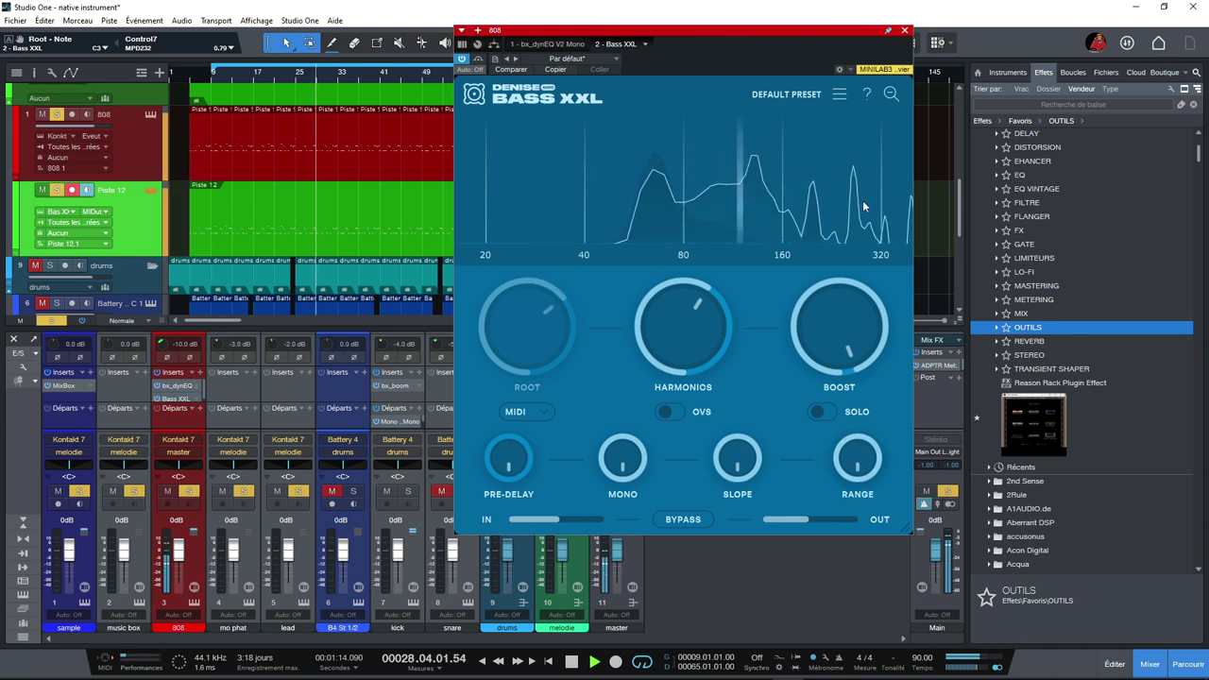
{"action": "mouse_move", "coordinate": [748, 459]}
{"action": "left_click_drag", "start_coordinate": [748, 459], "coordinate": [736, 523]}
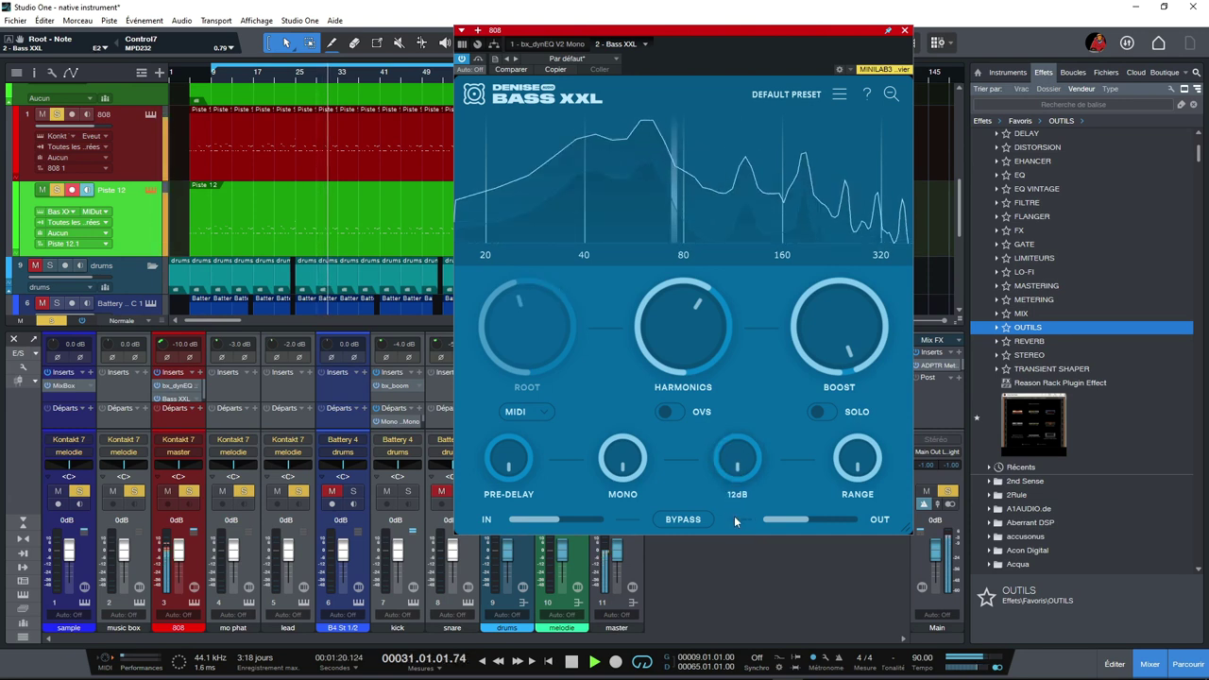
{"action": "mouse_move", "coordinate": [831, 354]}
{"action": "left_click_drag", "start_coordinate": [830, 354], "coordinate": [827, 395]}
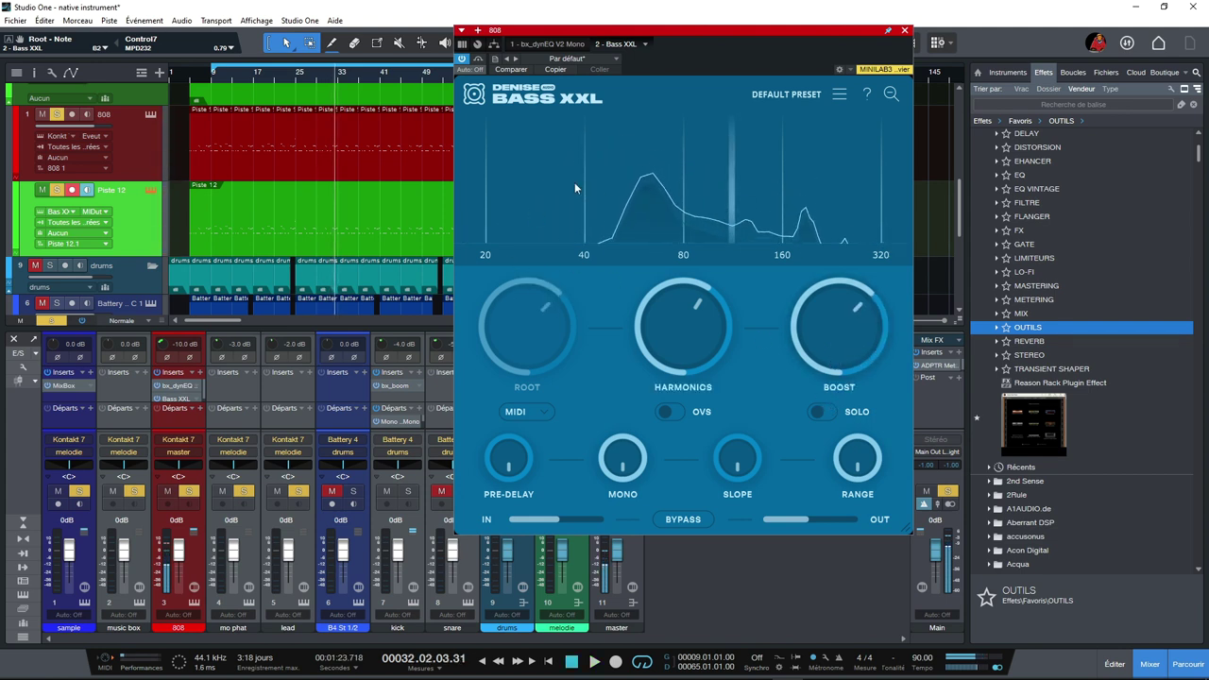
Clear the solo on all tracks and play the full mix.
{"action": "mouse_move", "coordinate": [536, 436]}
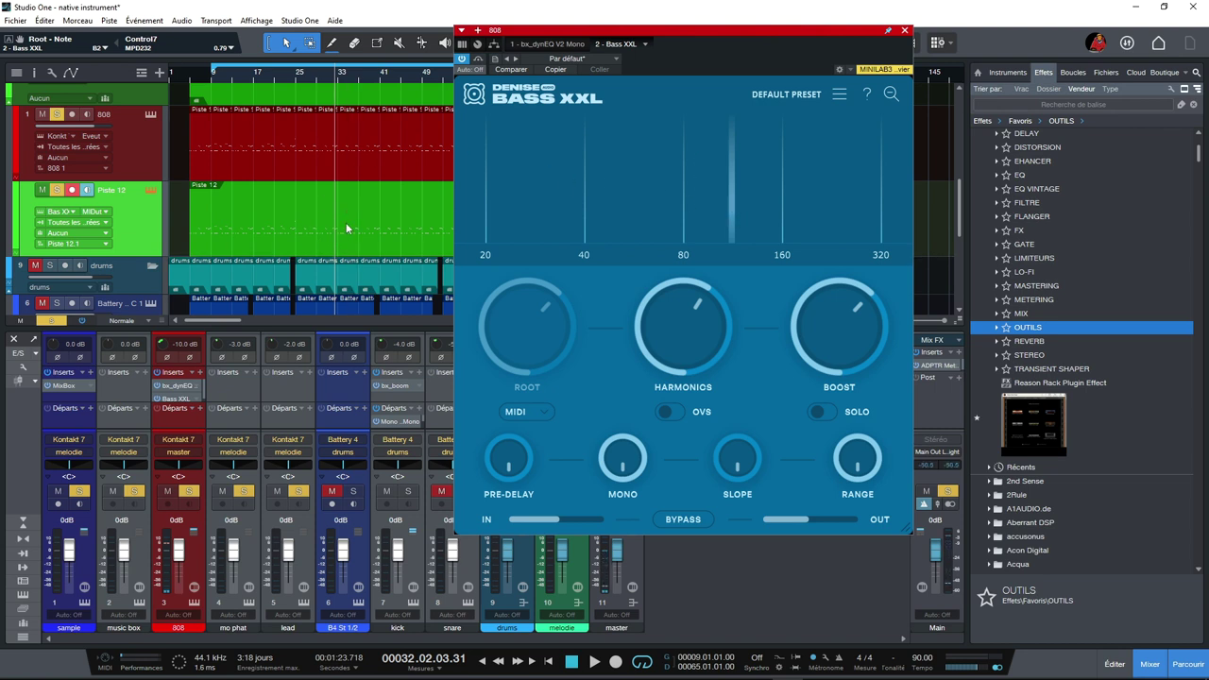
{"action": "mouse_move", "coordinate": [707, 345]}
{"action": "left_click", "coordinate": [52, 320]}
{"action": "key", "text": "space"}
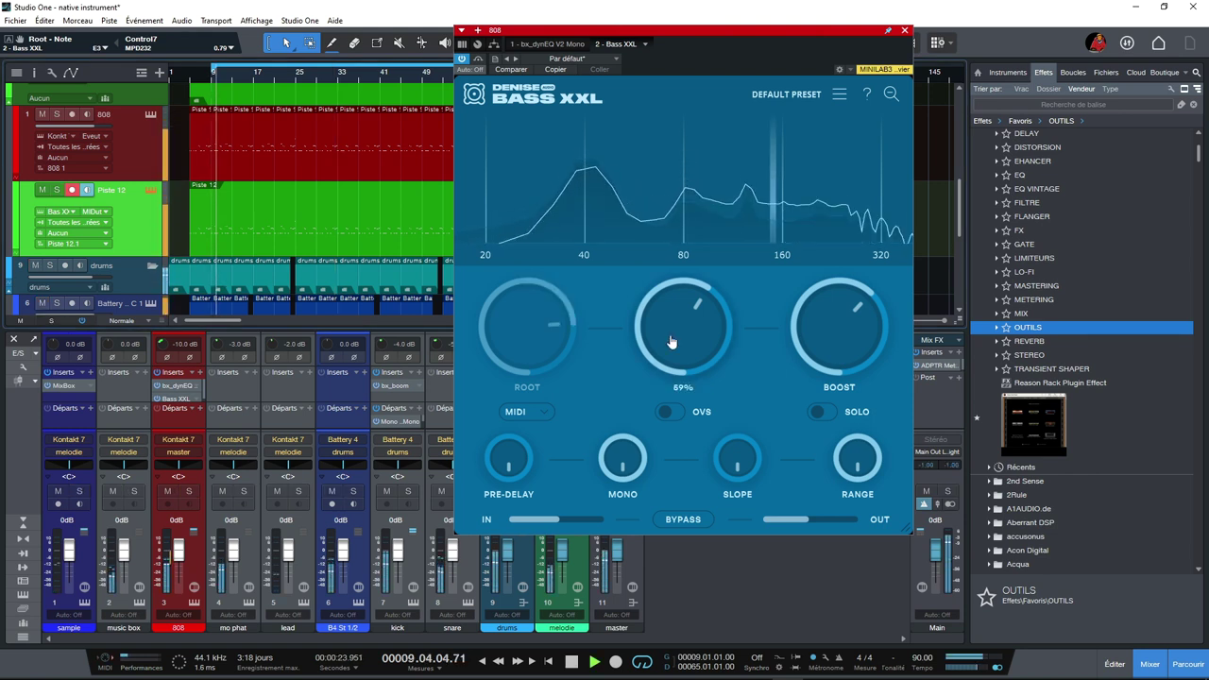
Raise Harmonics and Boost in Bass XXL while the full mix plays.
{"action": "left_click_drag", "start_coordinate": [672, 341], "coordinate": [657, 293]}
{"action": "mouse_move", "coordinate": [811, 306]}
{"action": "left_mouse_down"}
{"action": "mouse_move", "coordinate": [817, 319]}
{"action": "mouse_move", "coordinate": [814, 284]}
{"action": "left_mouse_up"}
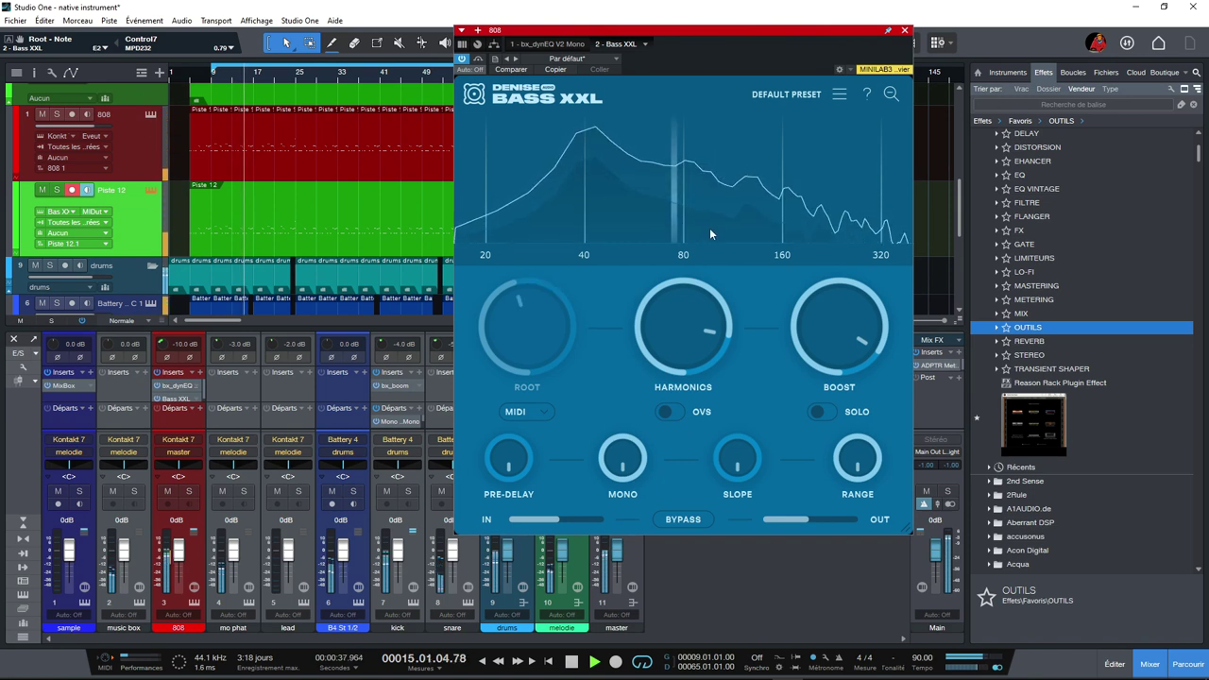
{"action": "left_click_drag", "start_coordinate": [581, 234], "coordinate": [527, 216]}
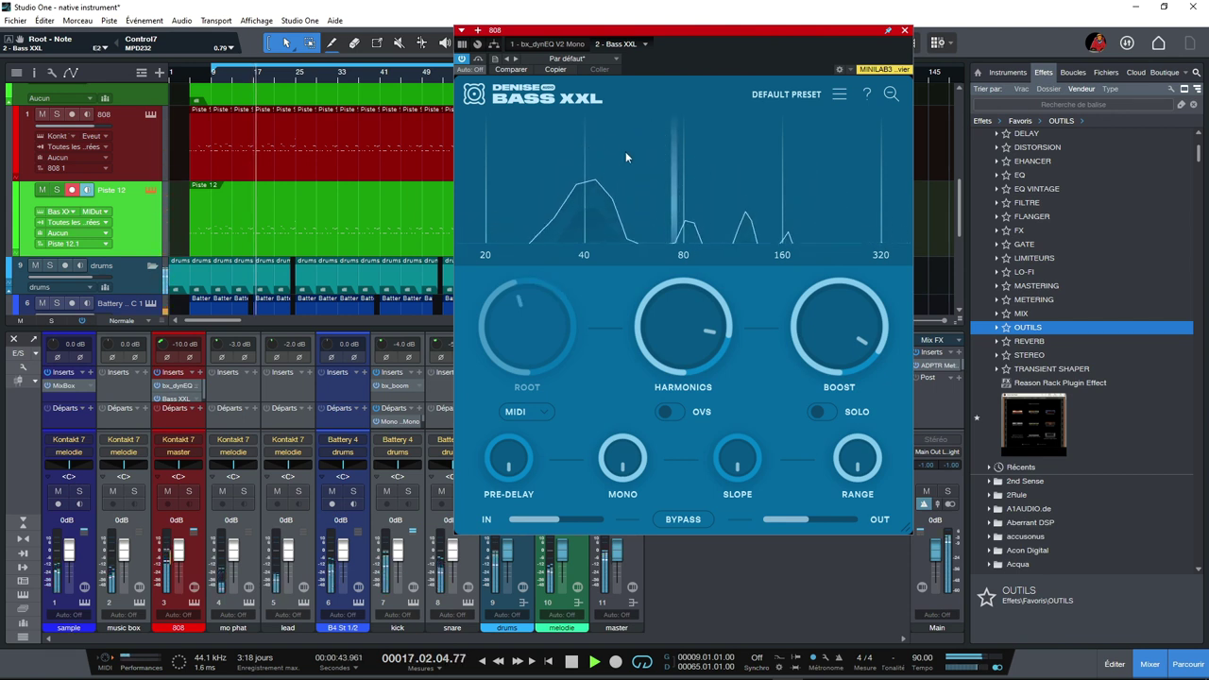
Drop Boost to 0% for comparison, raise it high again, and set Harmonics to 56%.
{"action": "left_click_drag", "start_coordinate": [853, 337], "coordinate": [838, 415]}
{"action": "left_click_drag", "start_coordinate": [741, 194], "coordinate": [667, 198]}
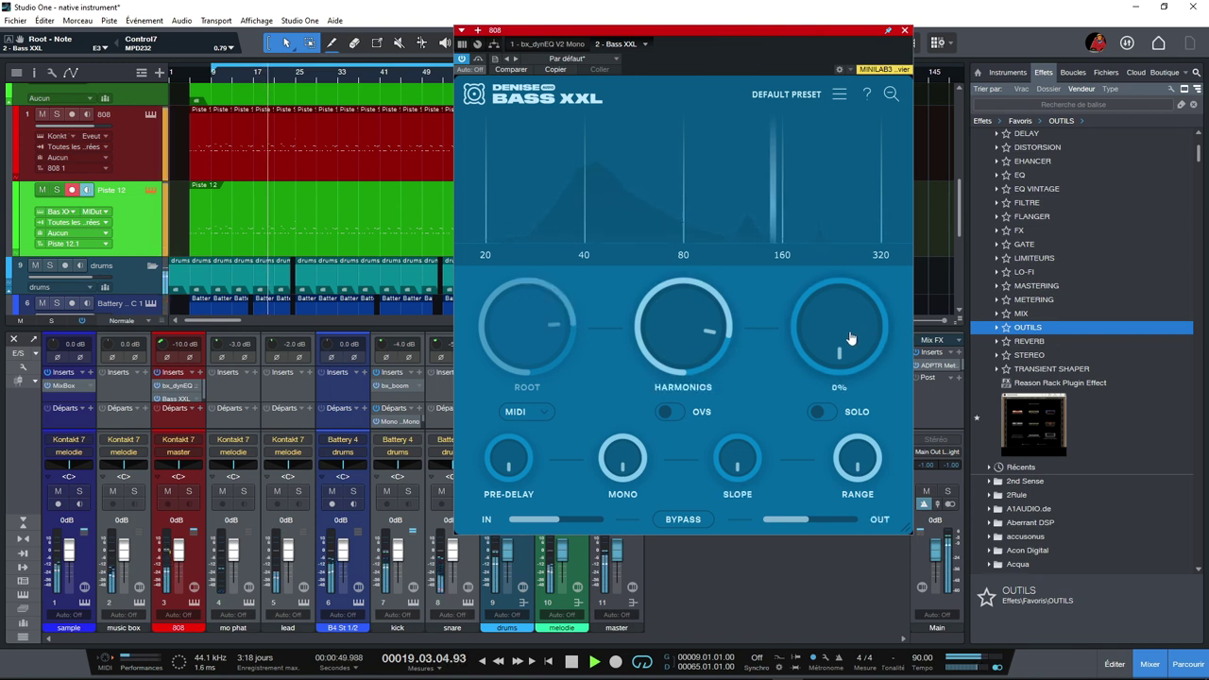
{"action": "left_click_drag", "start_coordinate": [858, 342], "coordinate": [834, 162]}
{"action": "left_click_drag", "start_coordinate": [727, 288], "coordinate": [705, 340]}
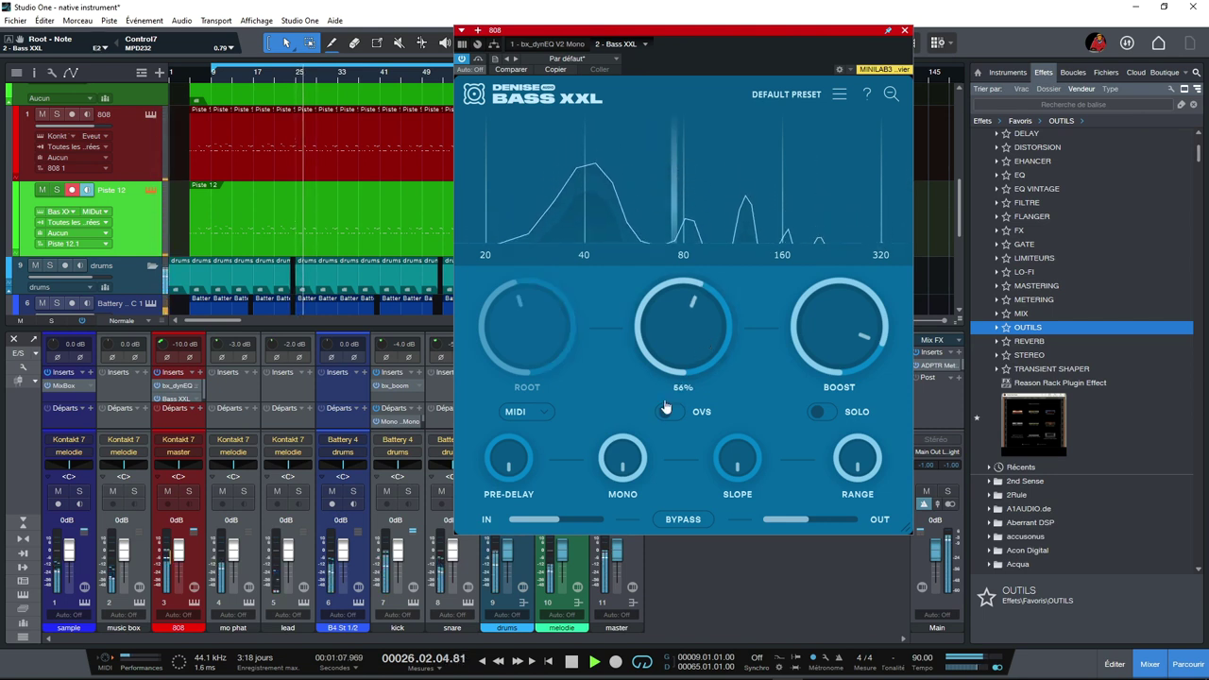
Try a higher Pre-Delay in the full mix and reset it to its default.
{"action": "mouse_move", "coordinate": [511, 460]}
{"action": "left_click_drag", "start_coordinate": [511, 460], "coordinate": [505, 387]}
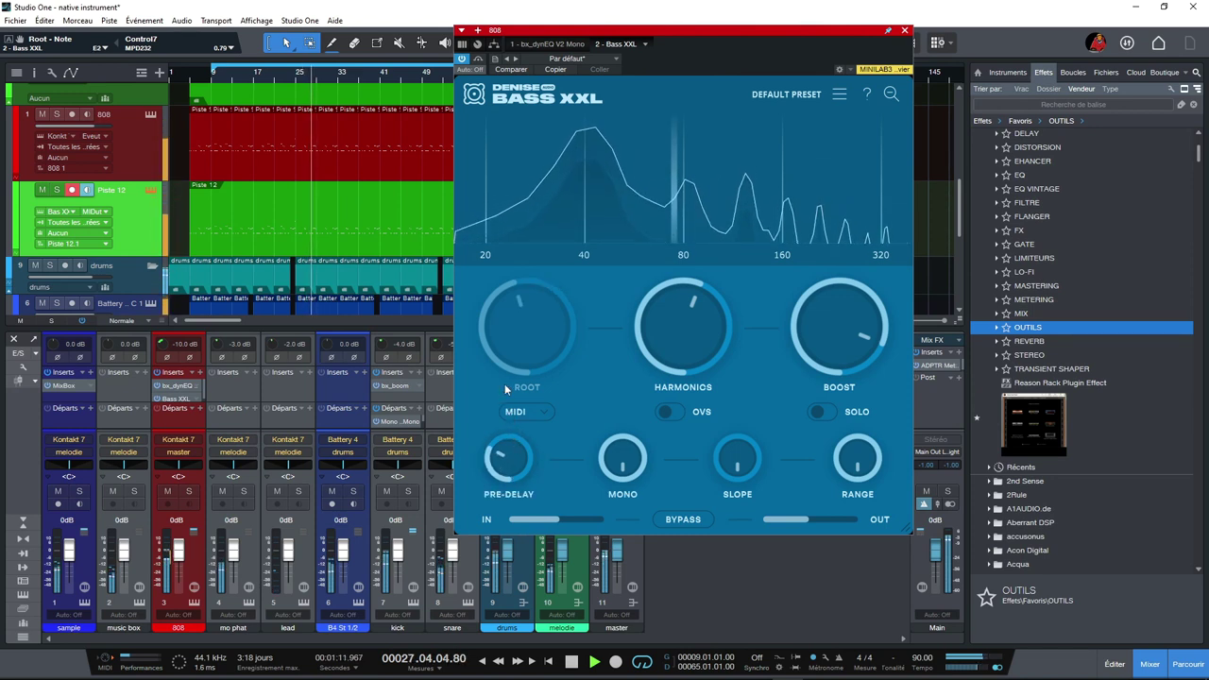
{"action": "double_click", "coordinate": [508, 456]}
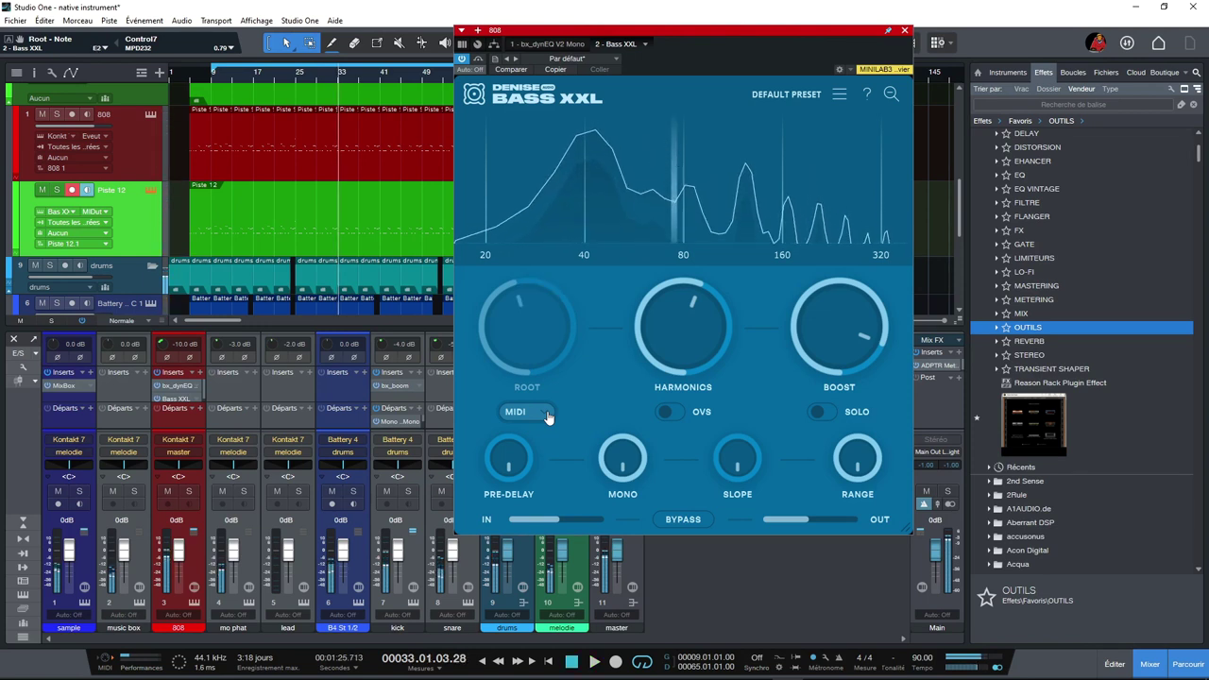
Switch the Root mode to FREQ and play the full mix with it.
{"action": "left_click", "coordinate": [546, 417]}
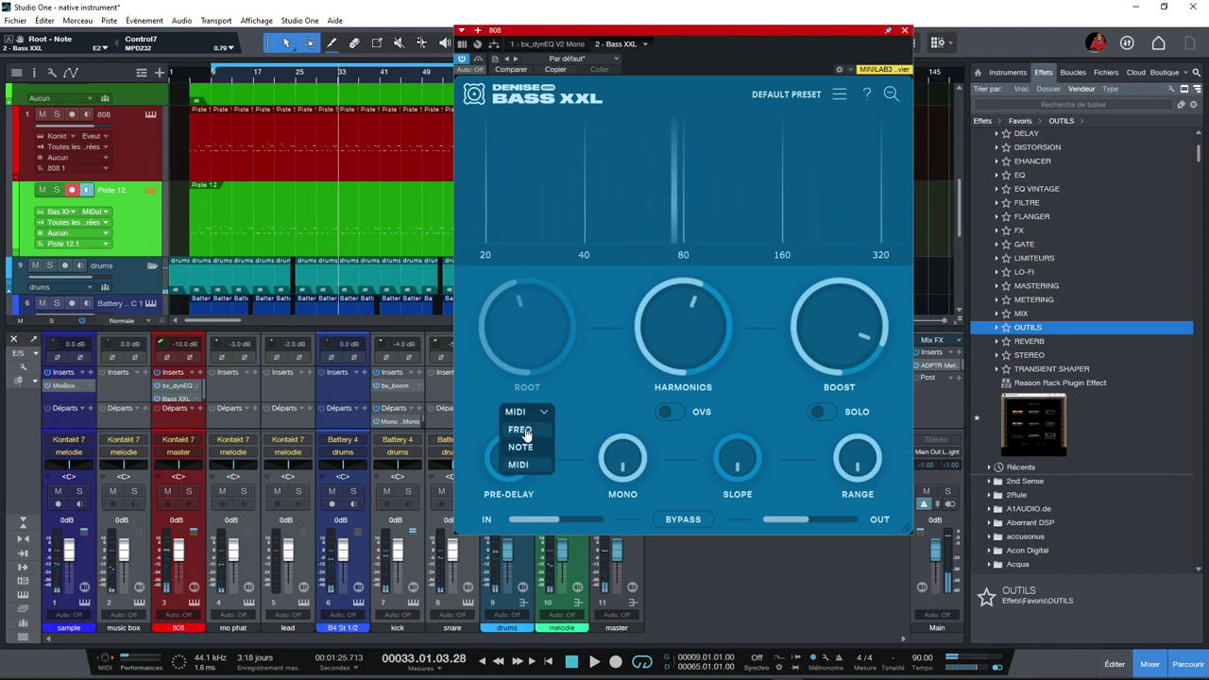
{"action": "left_click", "coordinate": [521, 430]}
{"action": "key", "text": "space"}
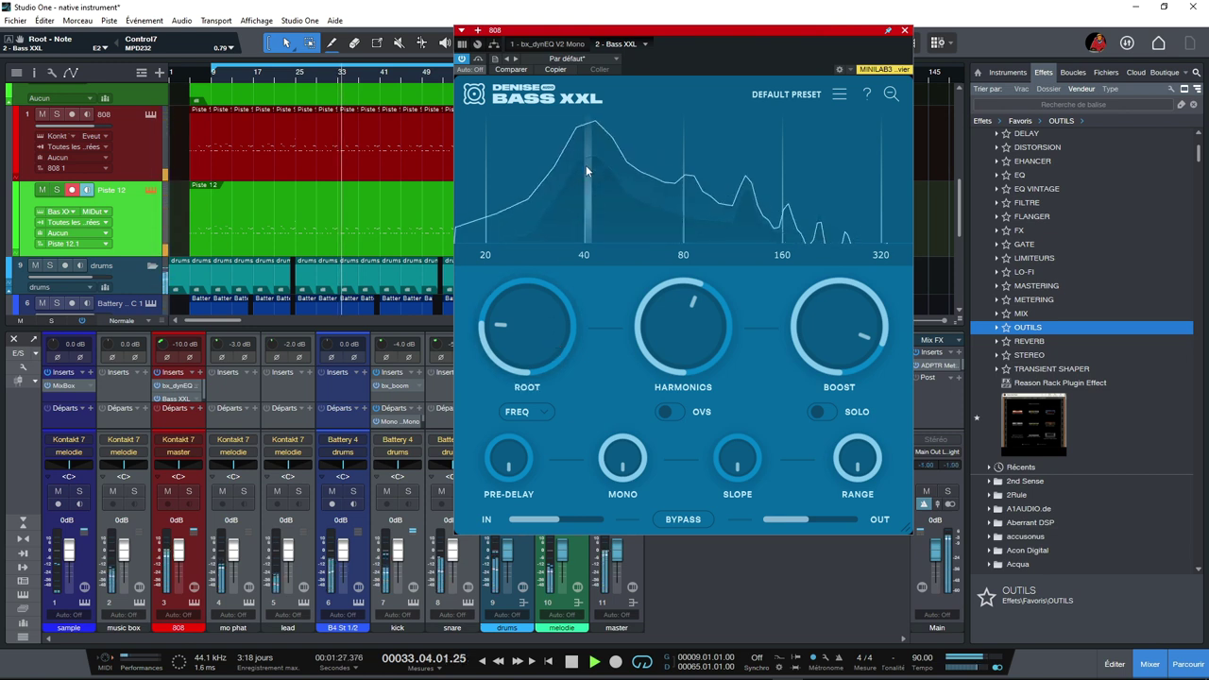
{"action": "mouse_move", "coordinate": [567, 321]}
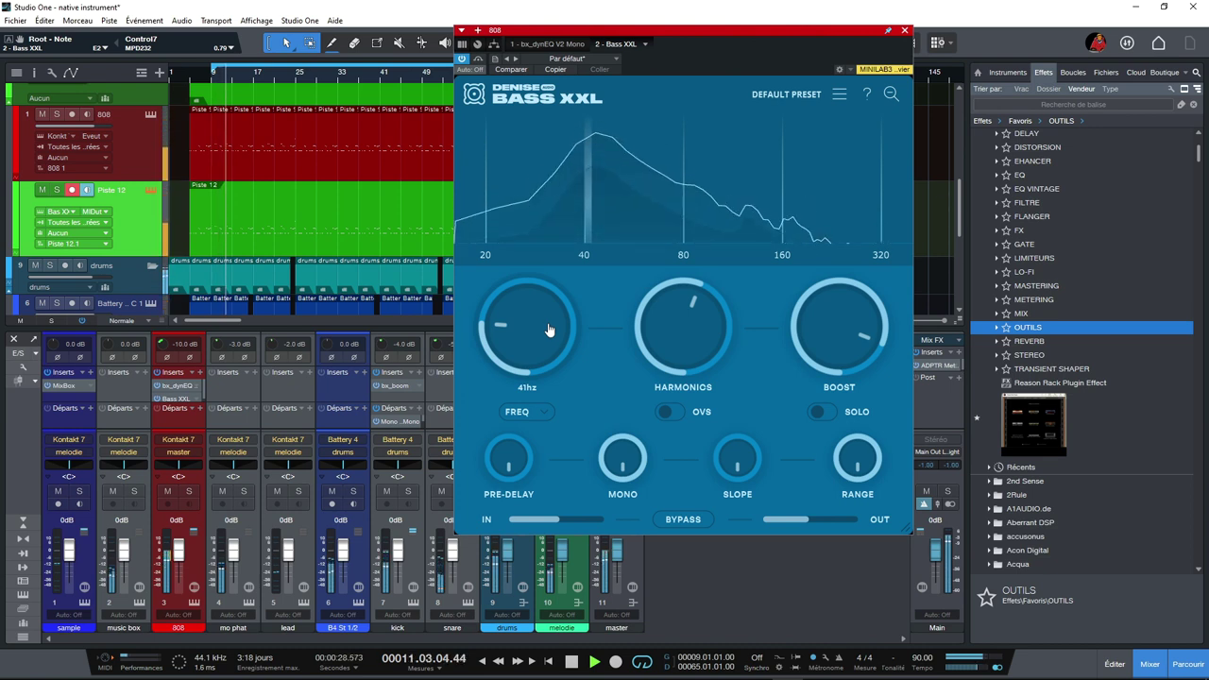
Set the Root frequency to 42 Hz and switch the Root mode to MIDI while the full mix plays.
{"action": "left_click_drag", "start_coordinate": [549, 328], "coordinate": [518, 308]}
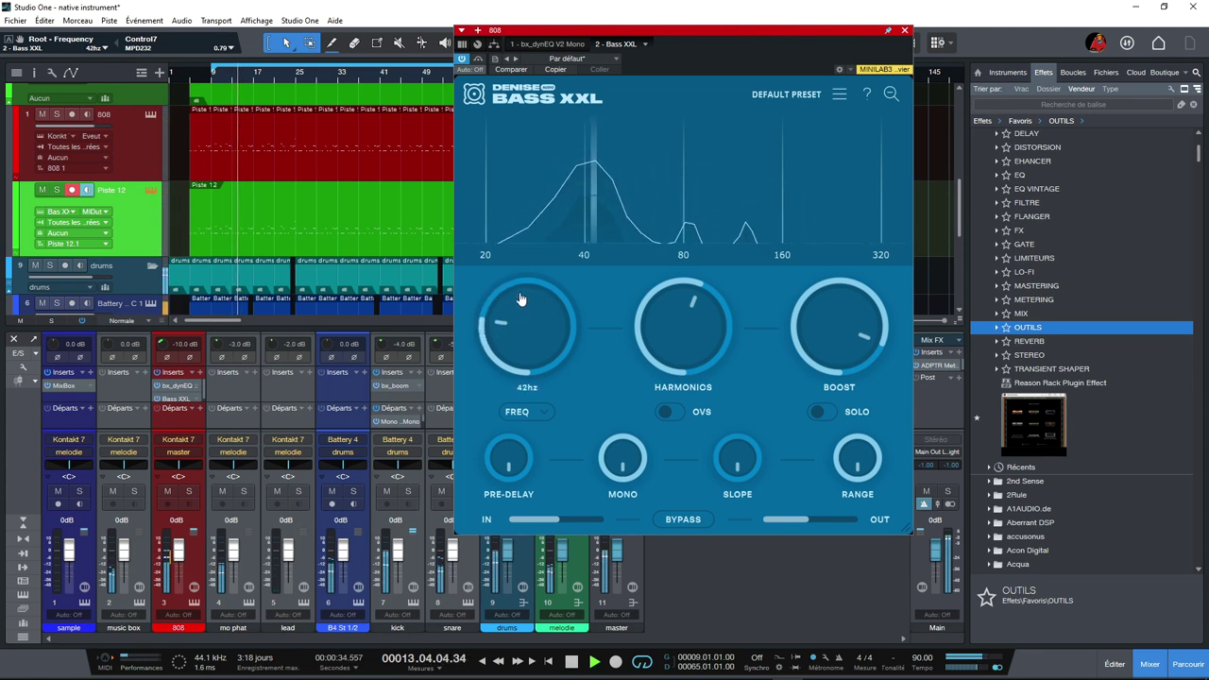
{"action": "left_click", "coordinate": [533, 413]}
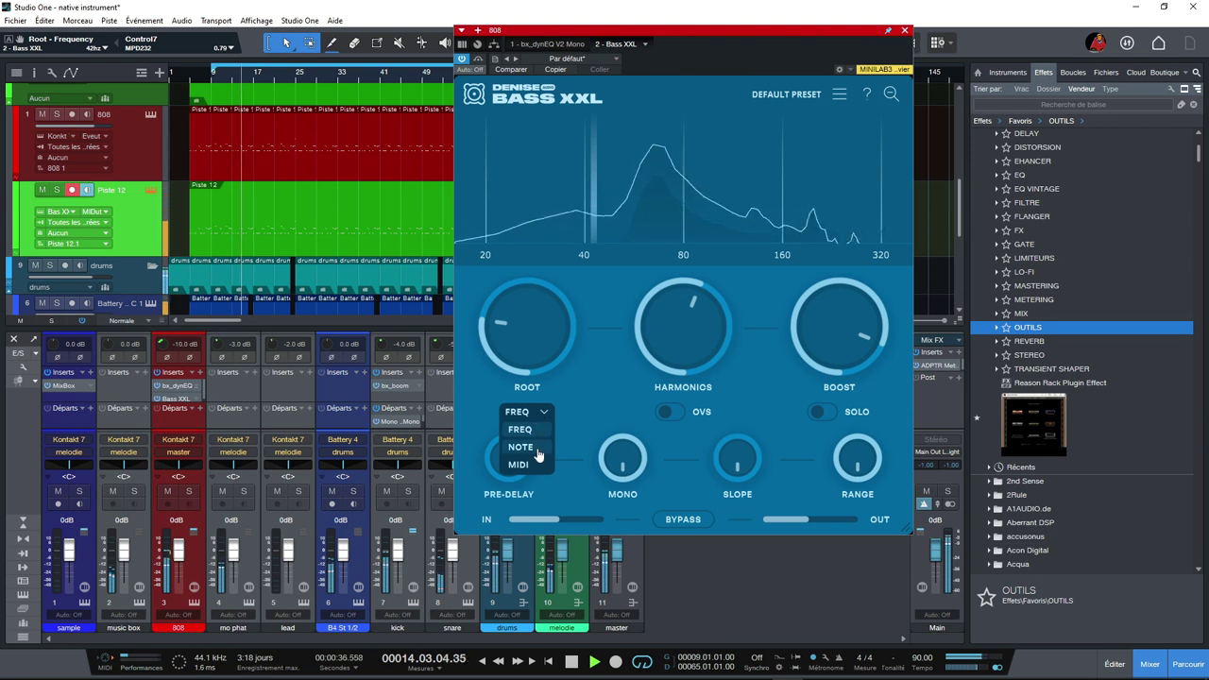
{"action": "left_click", "coordinate": [532, 464]}
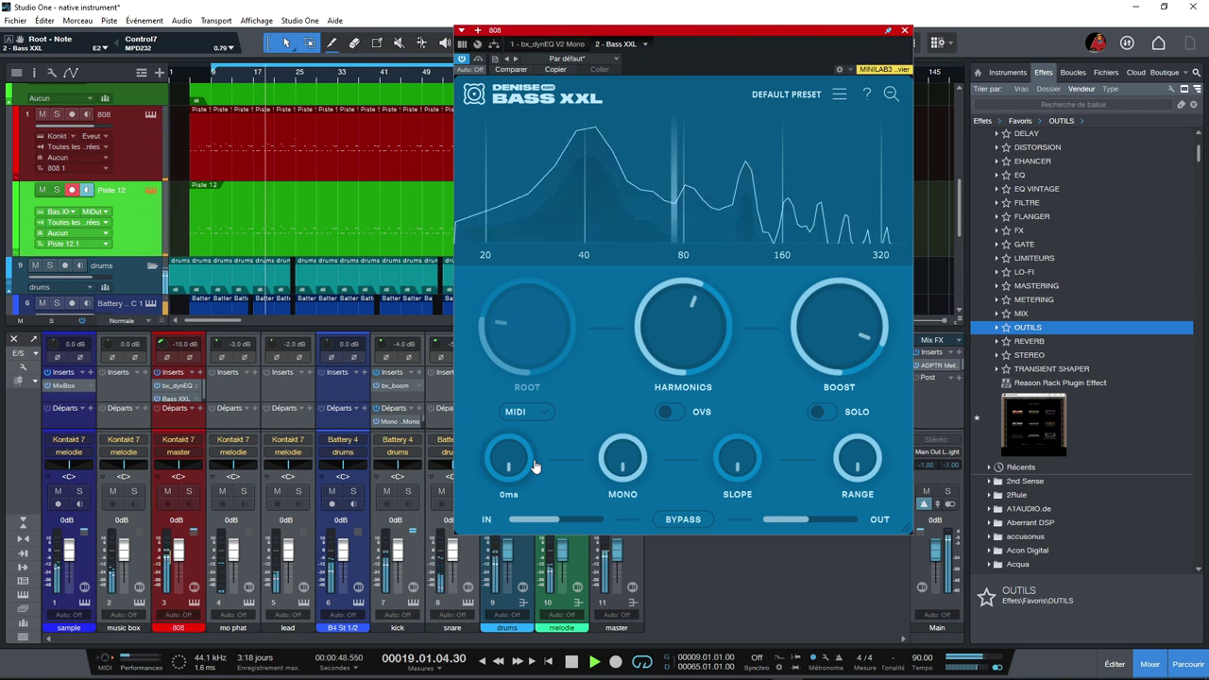
Raise Harmonics to 70% and lower Boost in Bass XXL during playback.
{"action": "left_click_drag", "start_coordinate": [678, 338], "coordinate": [679, 304]}
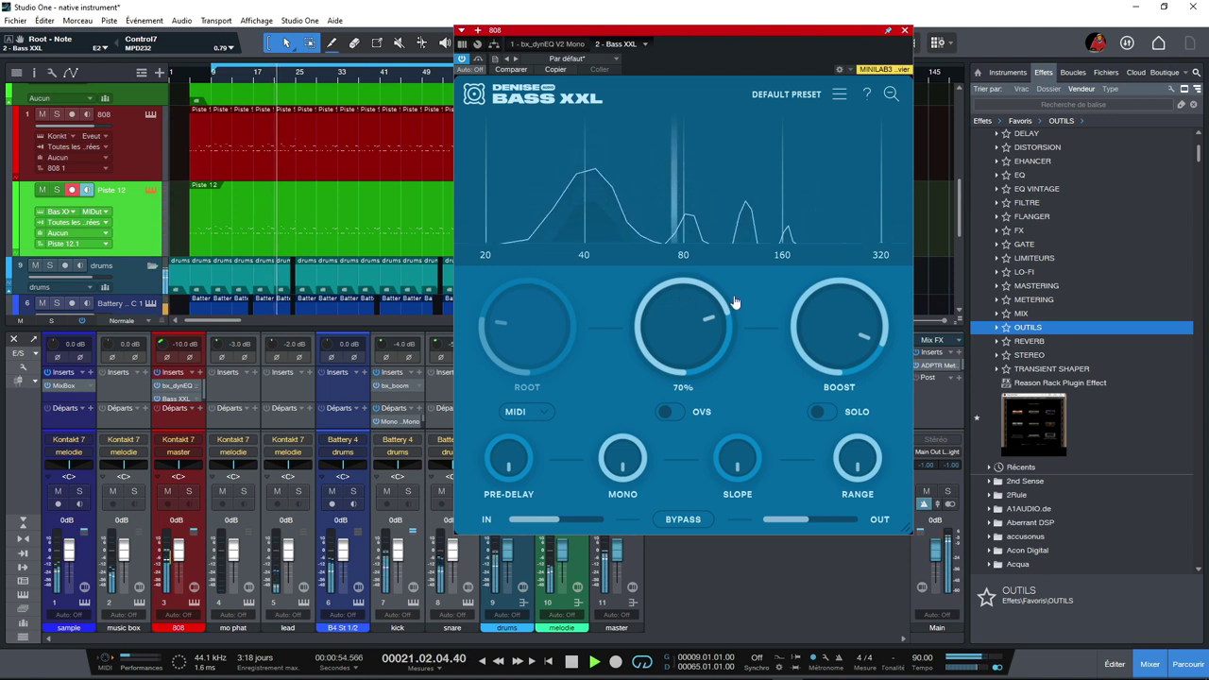
{"action": "left_click_drag", "start_coordinate": [816, 321], "coordinate": [818, 337]}
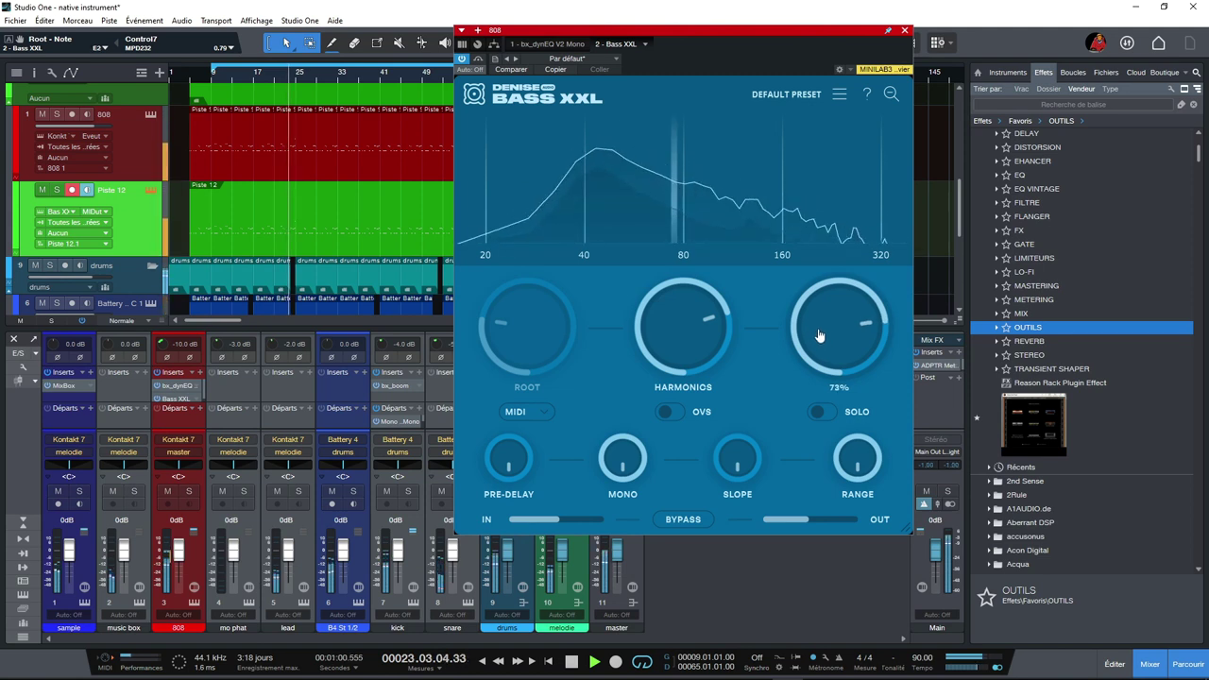
{"action": "left_click_drag", "start_coordinate": [819, 336], "coordinate": [821, 331]}
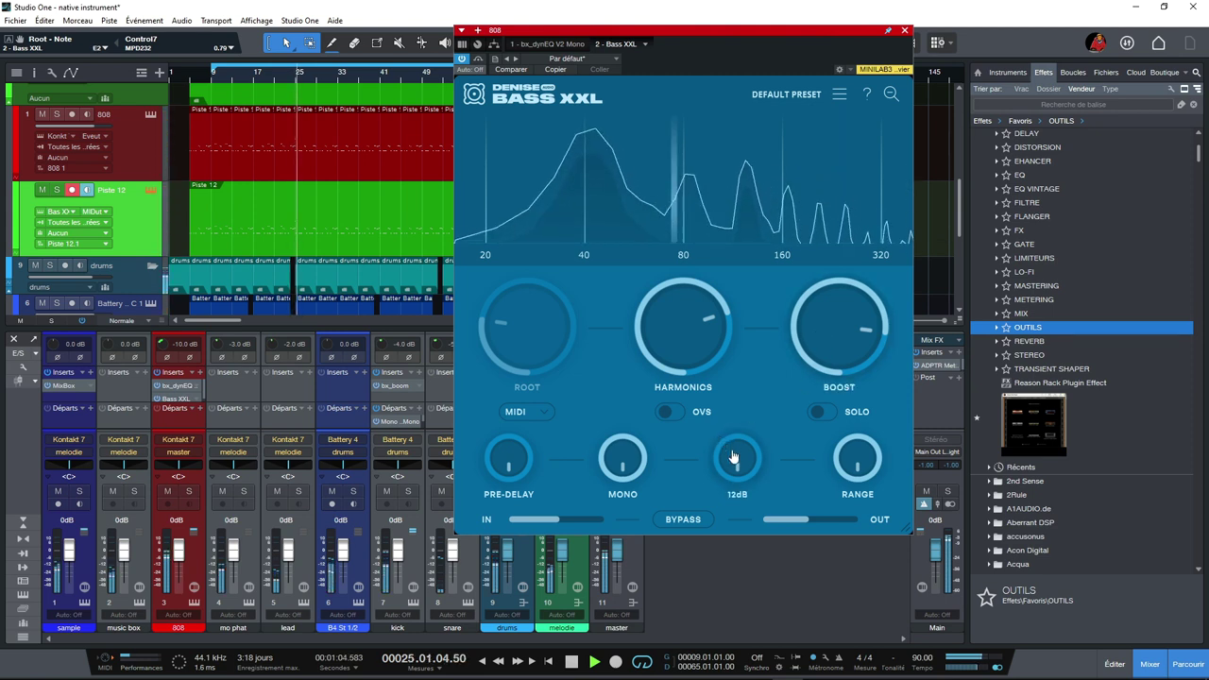
Try the Slope at 24 dB with a higher Boost, and return the Slope to 12 dB.
{"action": "left_click_drag", "start_coordinate": [734, 427], "coordinate": [737, 365]}
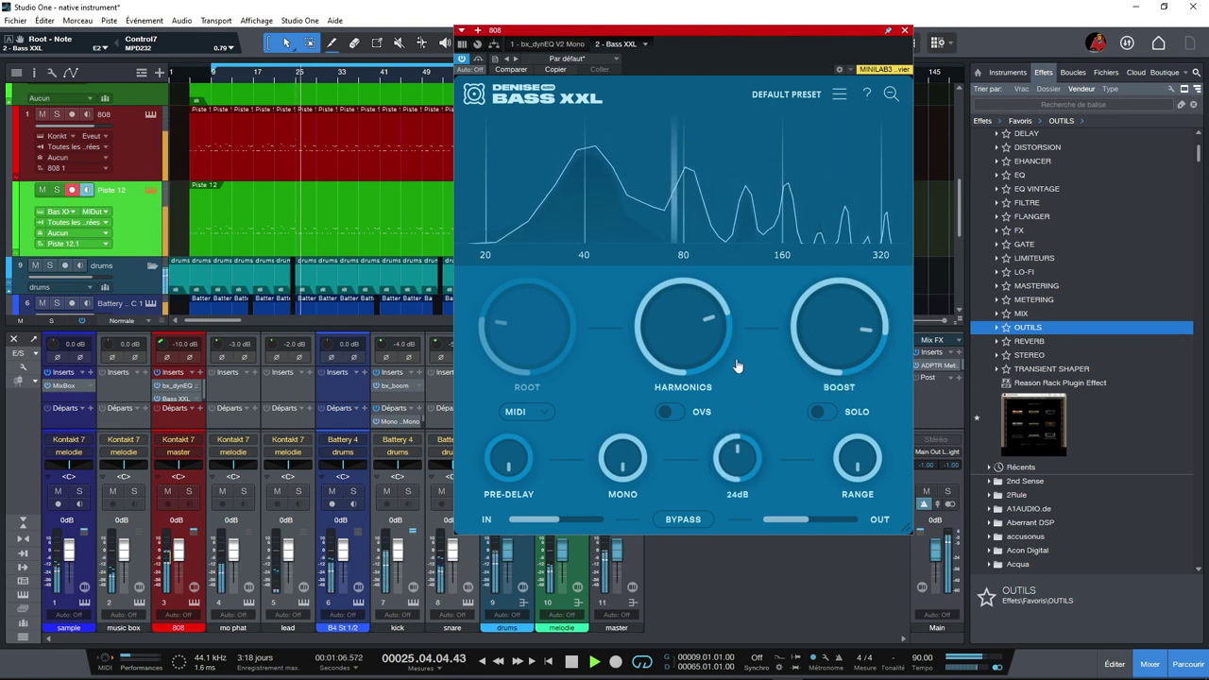
{"action": "mouse_move", "coordinate": [737, 366]}
{"action": "left_click_drag", "start_coordinate": [829, 332], "coordinate": [829, 309]}
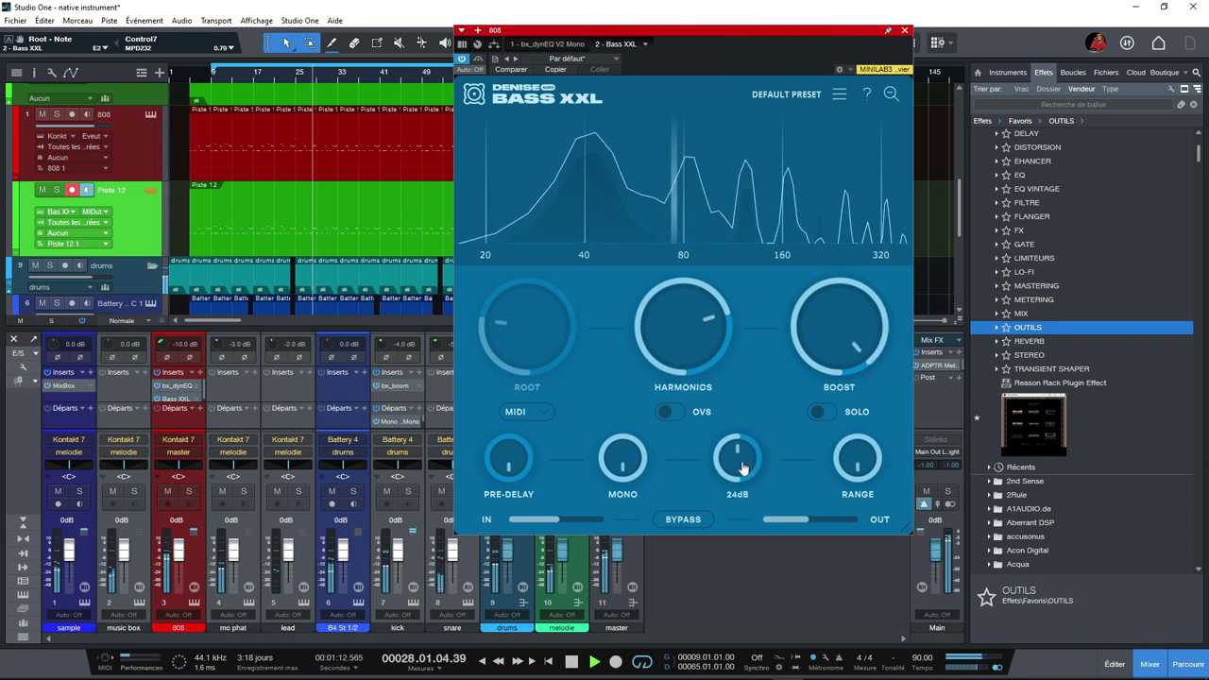
{"action": "left_click_drag", "start_coordinate": [743, 460], "coordinate": [747, 409]}
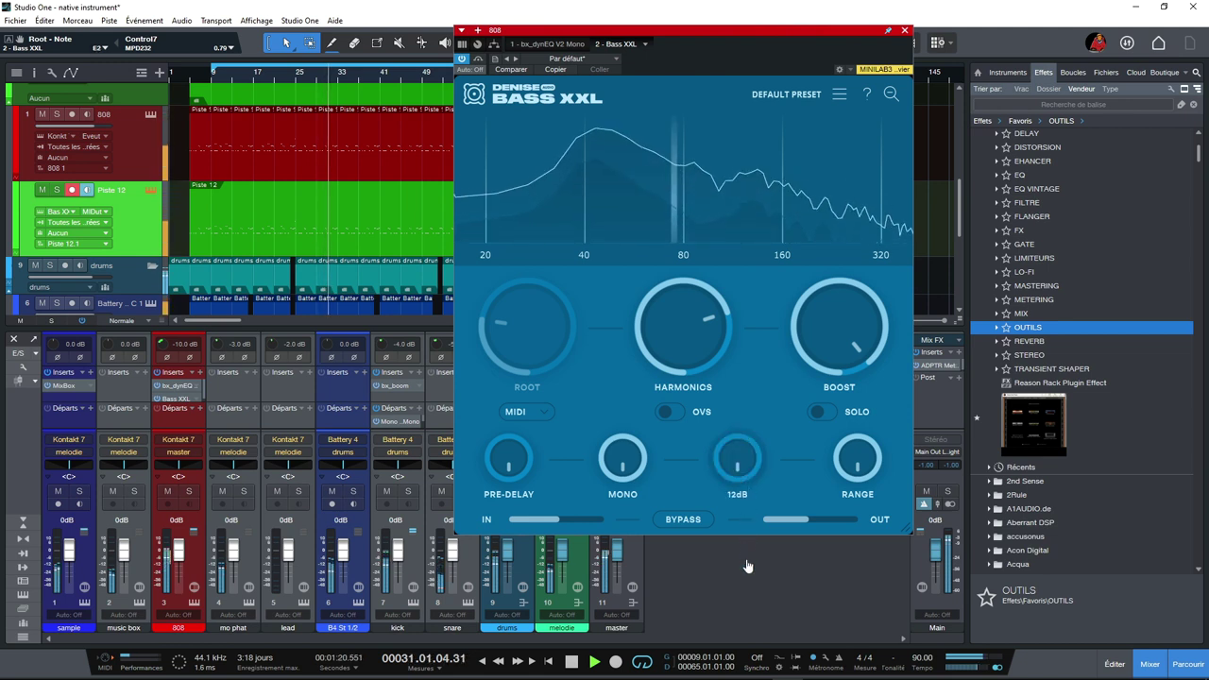
Bring Boost down to 72% and stop playback.
{"action": "left_click_drag", "start_coordinate": [857, 337], "coordinate": [850, 371]}
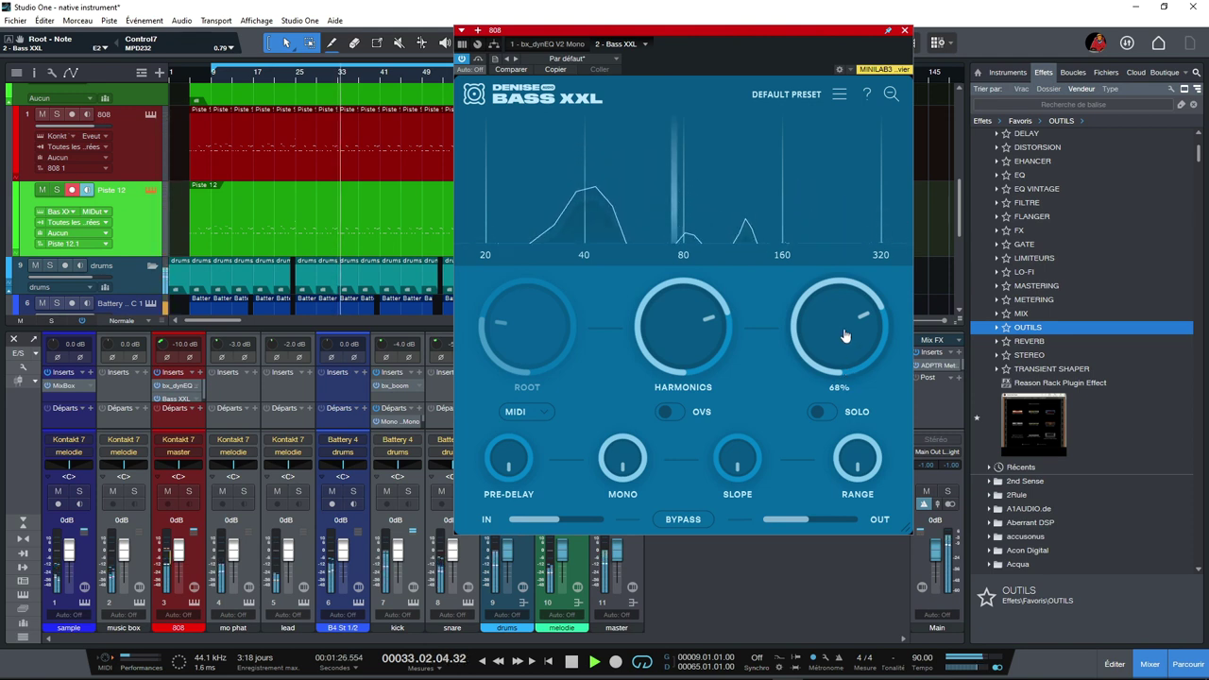
{"action": "left_click_drag", "start_coordinate": [846, 336], "coordinate": [846, 327]}
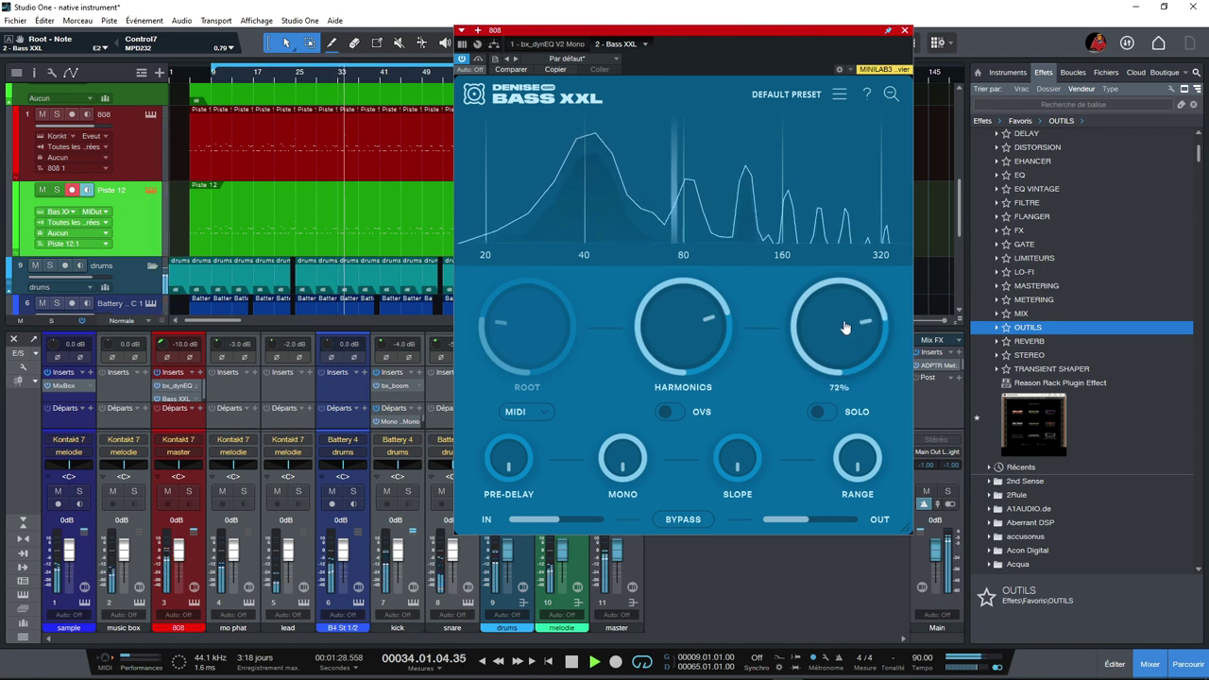
{"action": "key", "text": "space"}
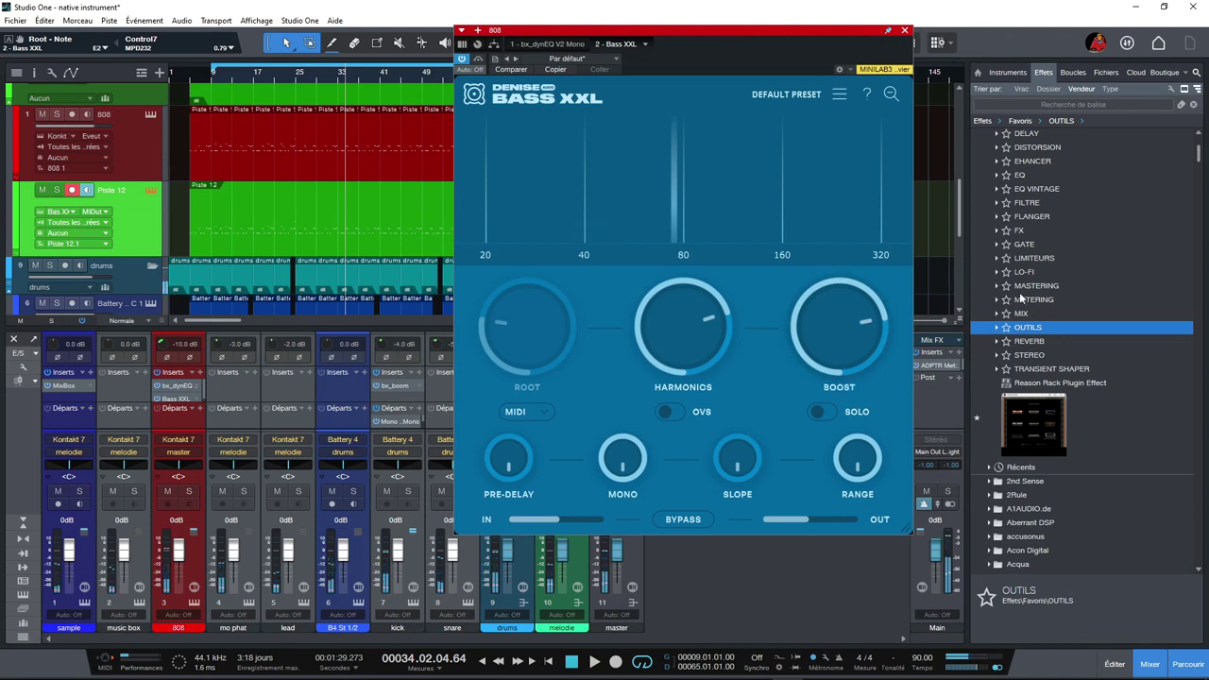
Insert Denise - Bass XL from the OUTILS favorites on the 808 channel after Bass XXL, bypass Bass XXL, and resume playback.
{"action": "left_click", "coordinate": [1001, 326]}
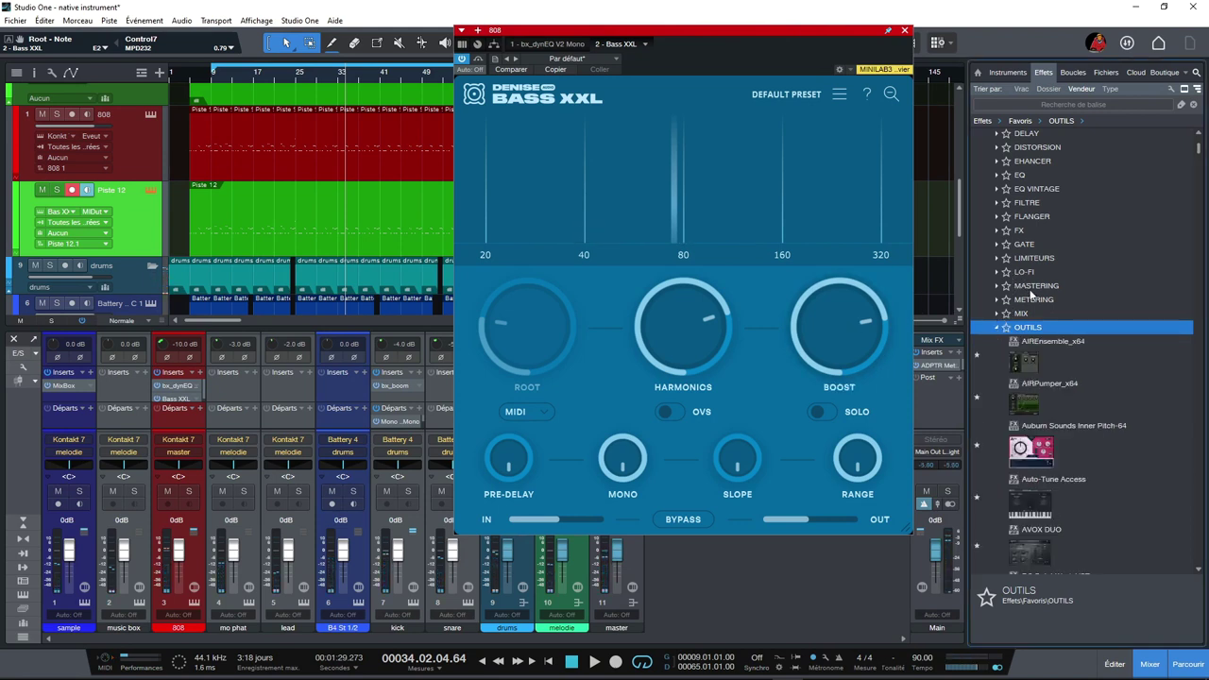
{"action": "scroll", "coordinate": [1037, 293], "scroll_direction": "down", "scroll_amount": 5}
{"action": "scroll", "coordinate": [1037, 293], "scroll_direction": "down", "scroll_amount": 1}
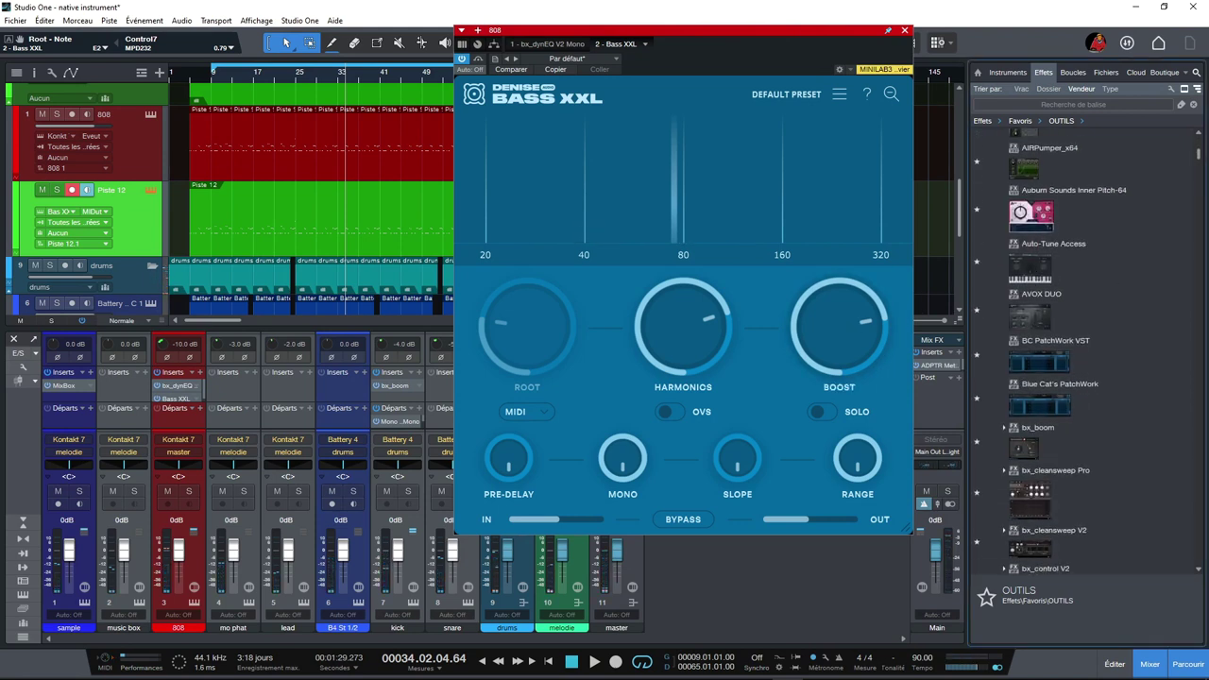
{"action": "left_click_drag", "start_coordinate": [1201, 159], "coordinate": [1198, 176]}
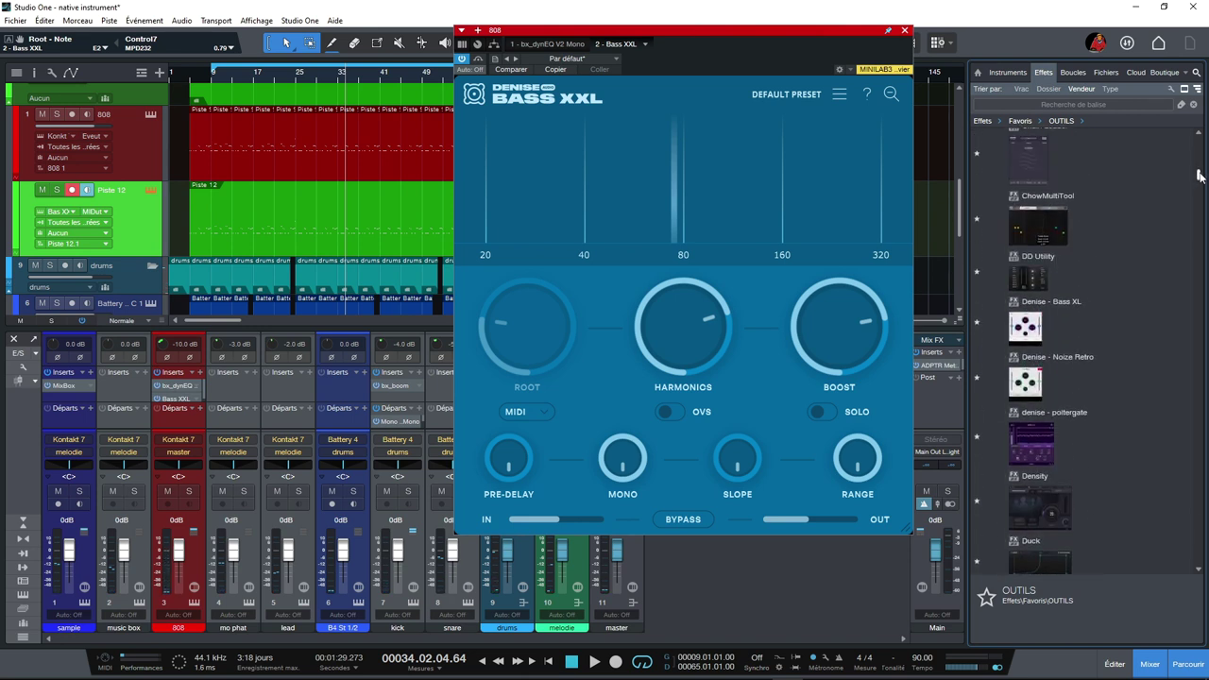
{"action": "left_click", "coordinate": [901, 31]}
{"action": "left_click_drag", "start_coordinate": [401, 328], "coordinate": [421, 214]}
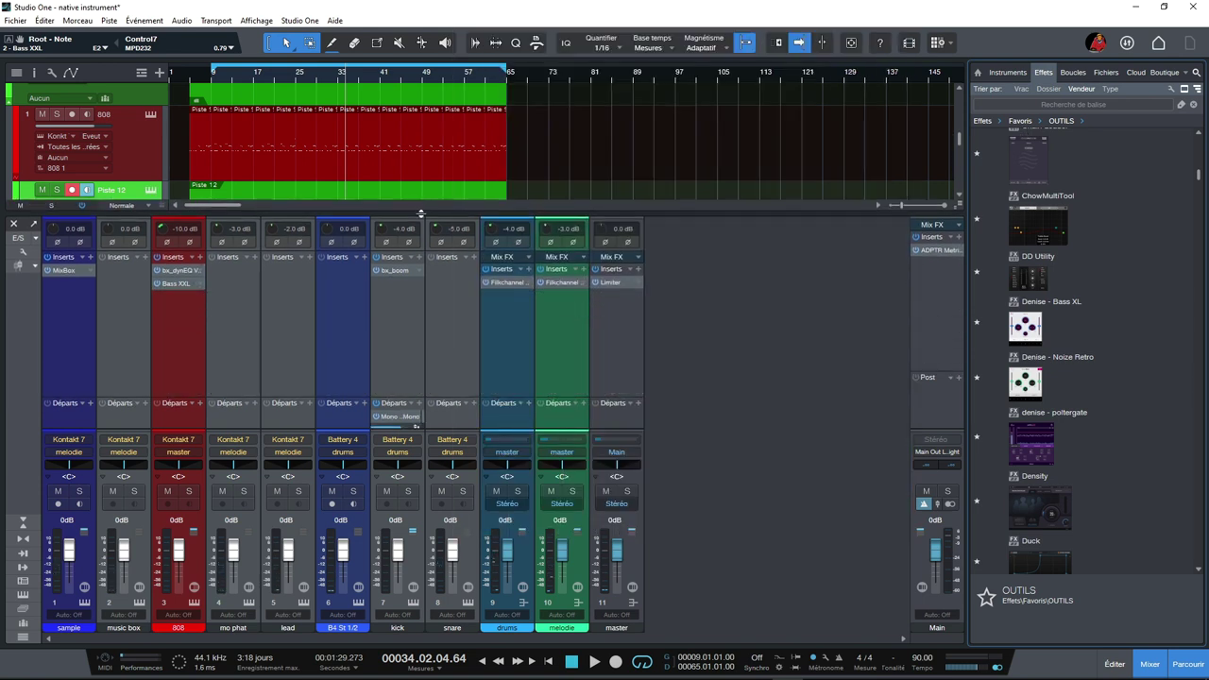
{"action": "left_click_drag", "start_coordinate": [1061, 343], "coordinate": [182, 304]}
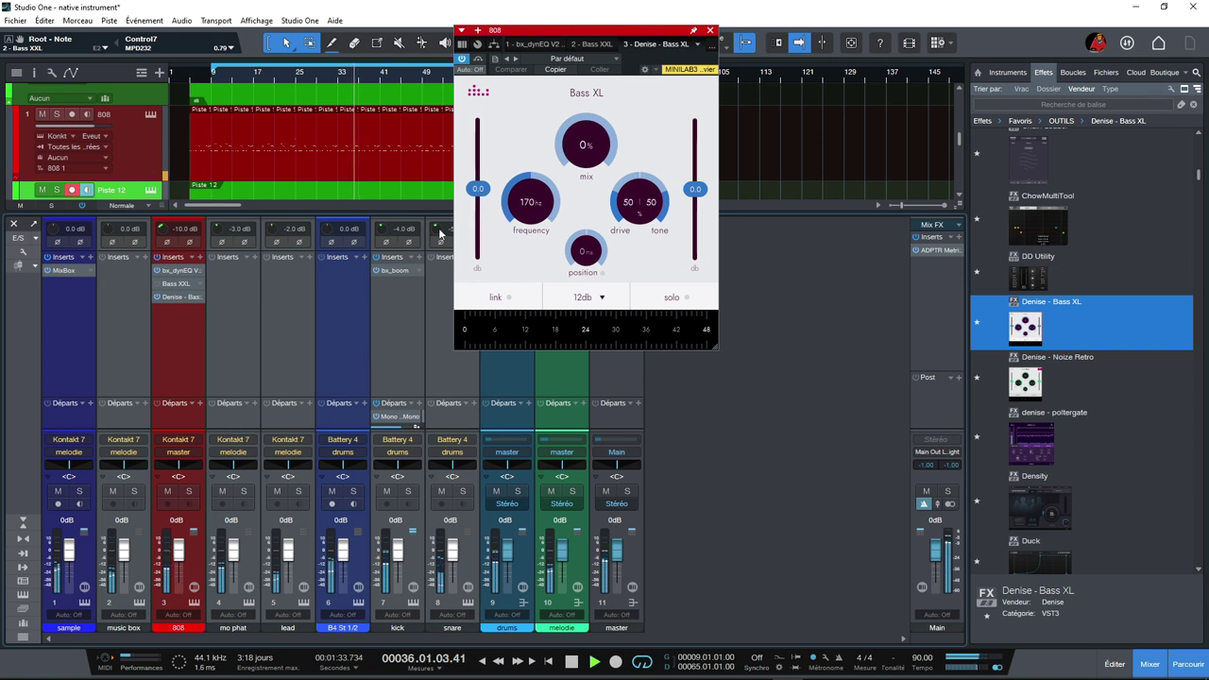
Adjust Bass XL during playback to a frequency of 85 Hz, drive 83%, tone 40% and mix 63%.
{"action": "scroll", "coordinate": [532, 214], "scroll_direction": "up", "scroll_amount": 2}
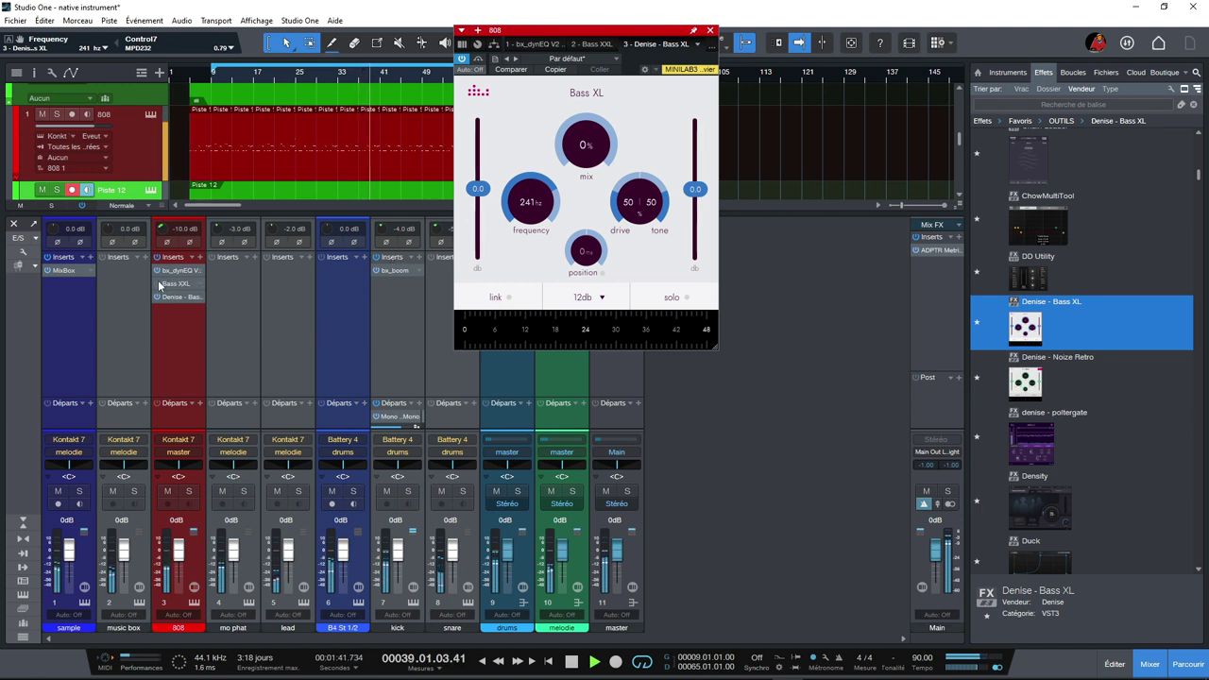
{"action": "left_click_drag", "start_coordinate": [648, 205], "coordinate": [618, 154]}
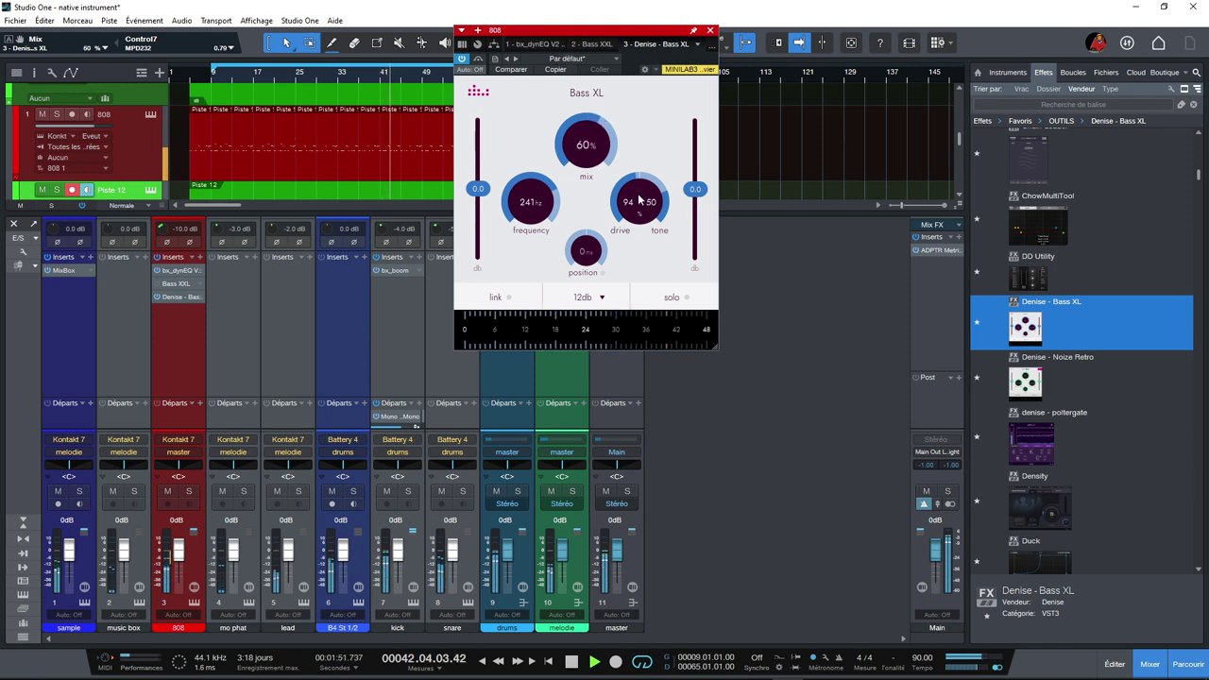
{"action": "left_click_drag", "start_coordinate": [661, 207], "coordinate": [634, 220]}
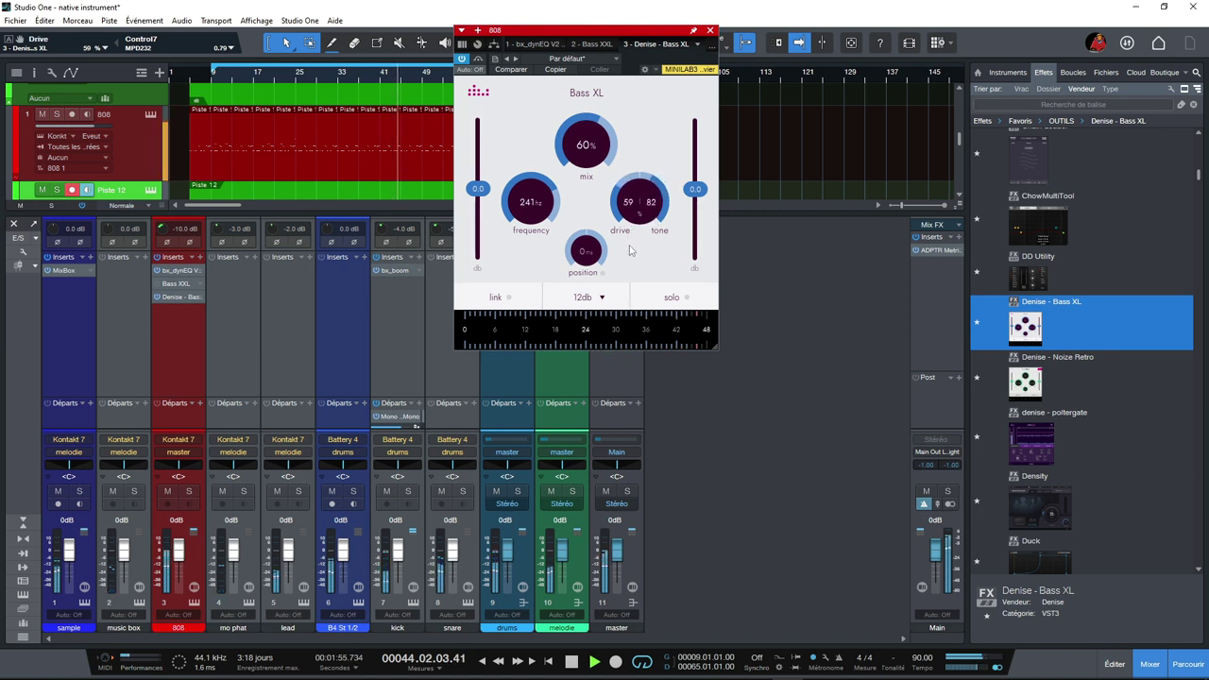
{"action": "left_click_drag", "start_coordinate": [528, 201], "coordinate": [520, 263]}
{"action": "left_click_drag", "start_coordinate": [635, 218], "coordinate": [628, 204]}
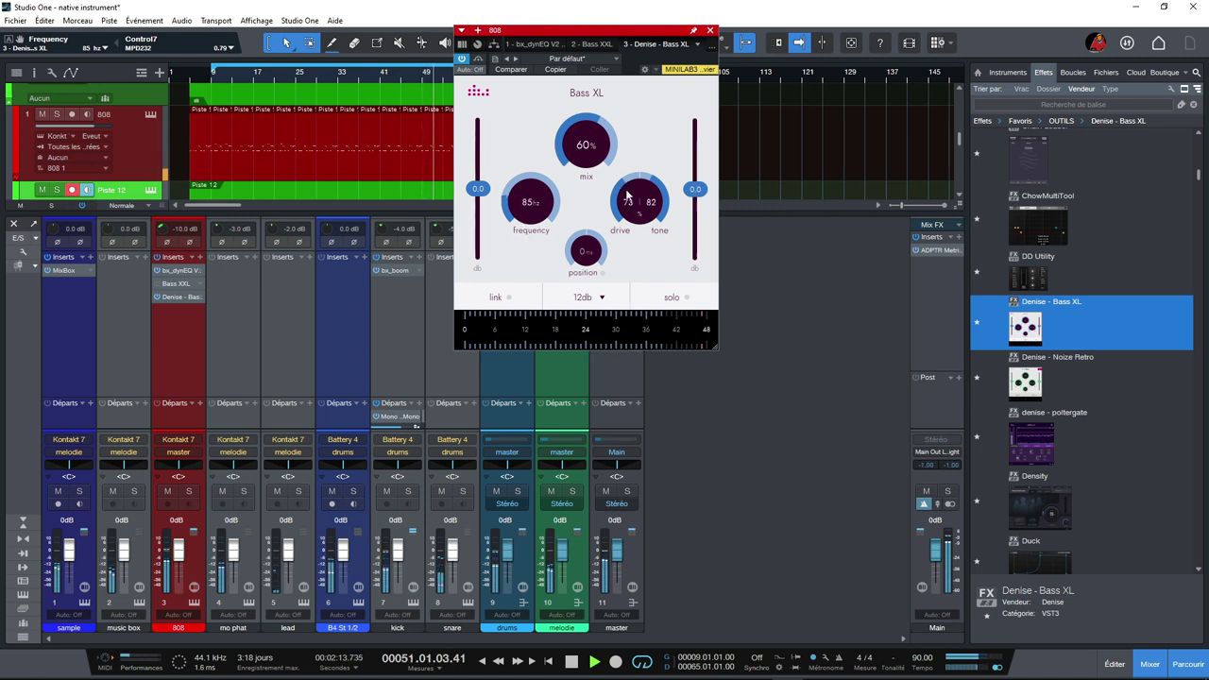
{"action": "left_click_drag", "start_coordinate": [648, 211], "coordinate": [646, 258]}
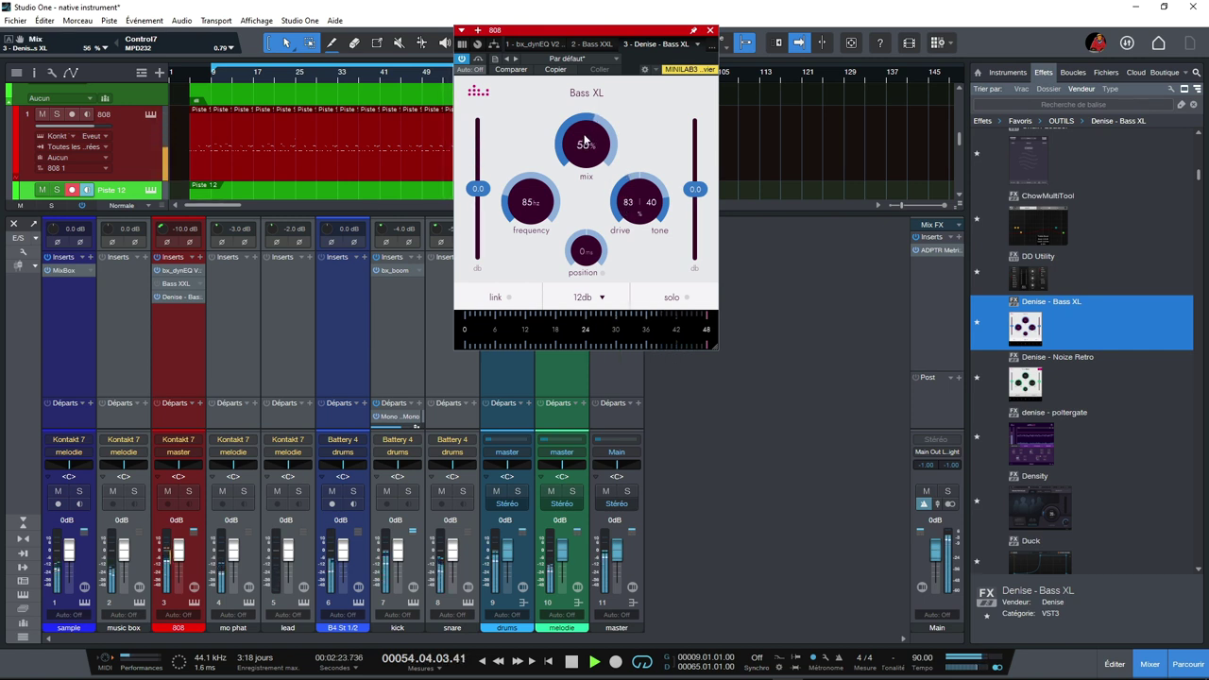
{"action": "left_click_drag", "start_coordinate": [584, 132], "coordinate": [582, 124]}
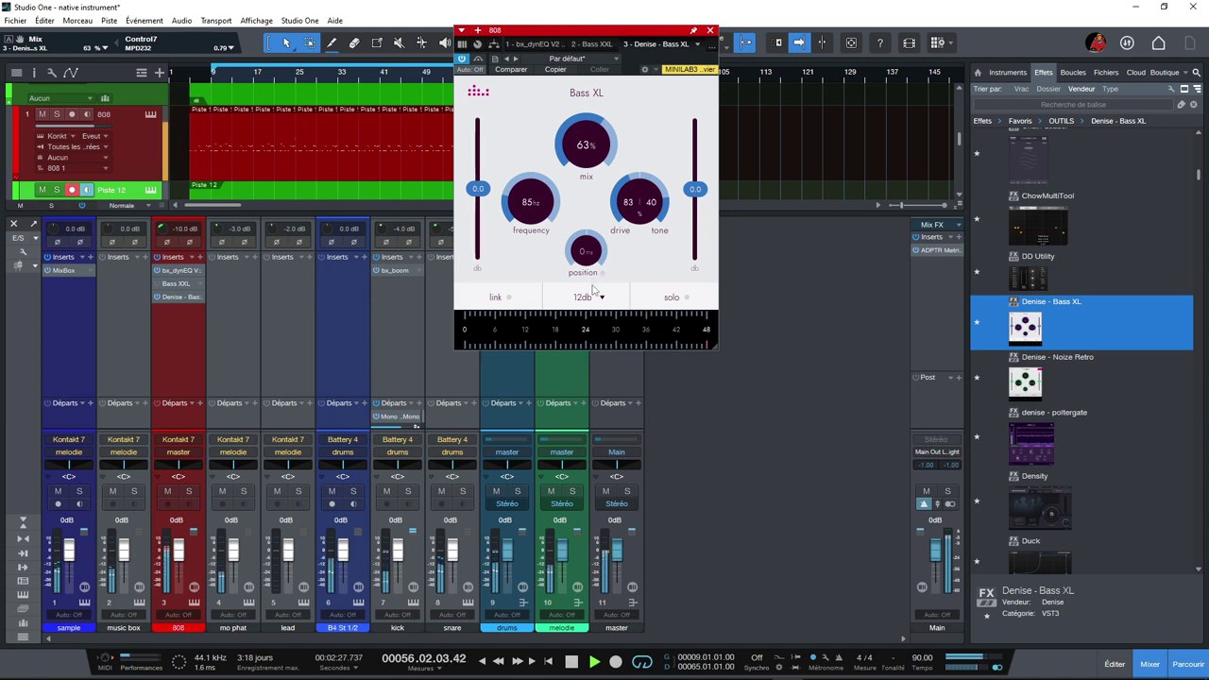
Bypass Bass XL, bring Bass XXL back on the 808, and raise its Boost to 76% along with Harmonics.
{"action": "left_click", "coordinate": [180, 285]}
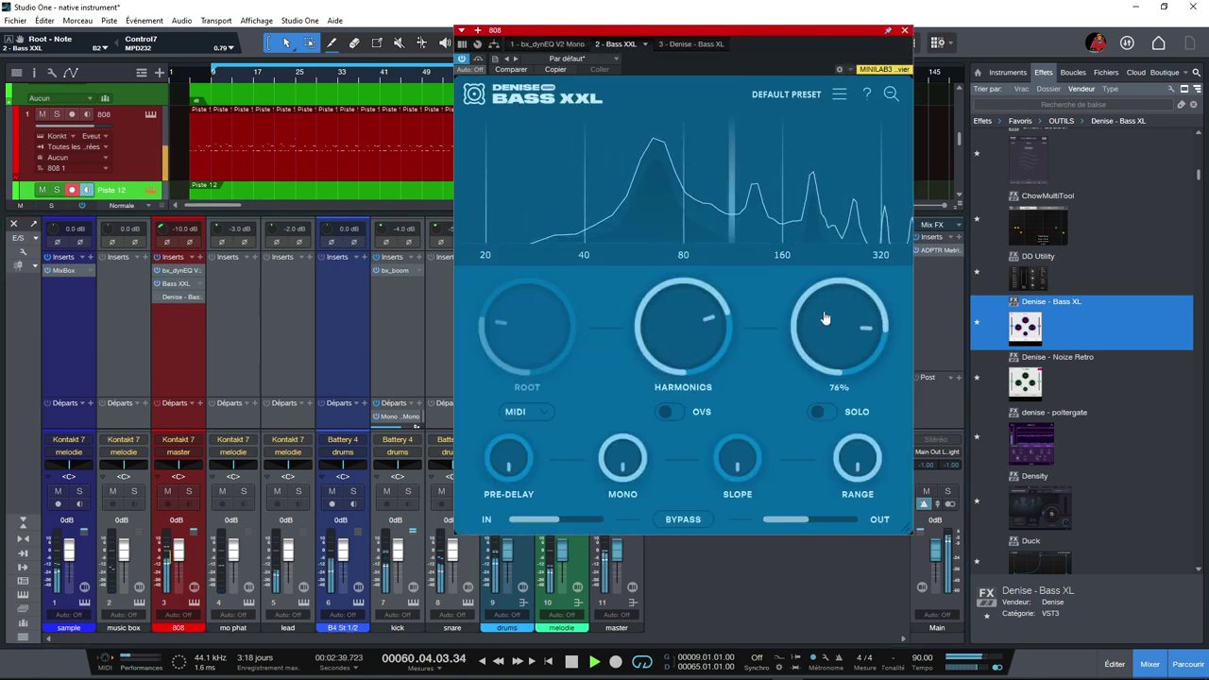
{"action": "left_click_drag", "start_coordinate": [708, 346], "coordinate": [694, 333]}
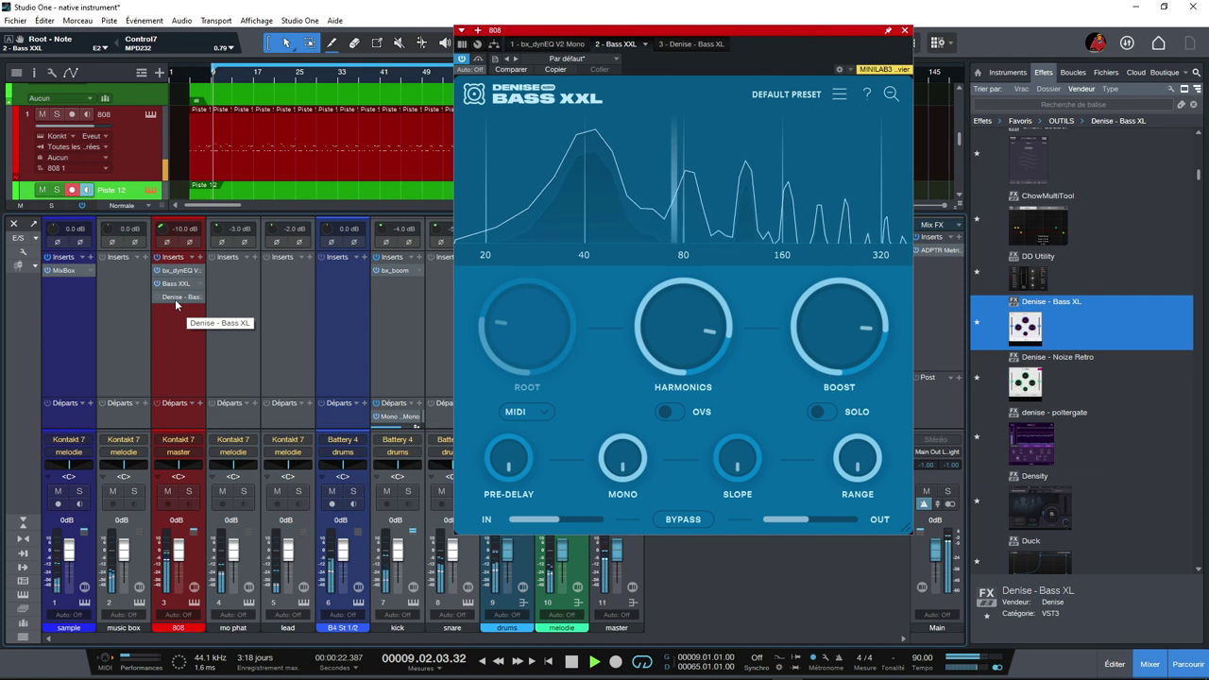
Show the Bass XXL and Bass XL windows side by side and enlarge the Bass XL window.
{"action": "left_click_drag", "start_coordinate": [620, 44], "coordinate": [658, 76]}
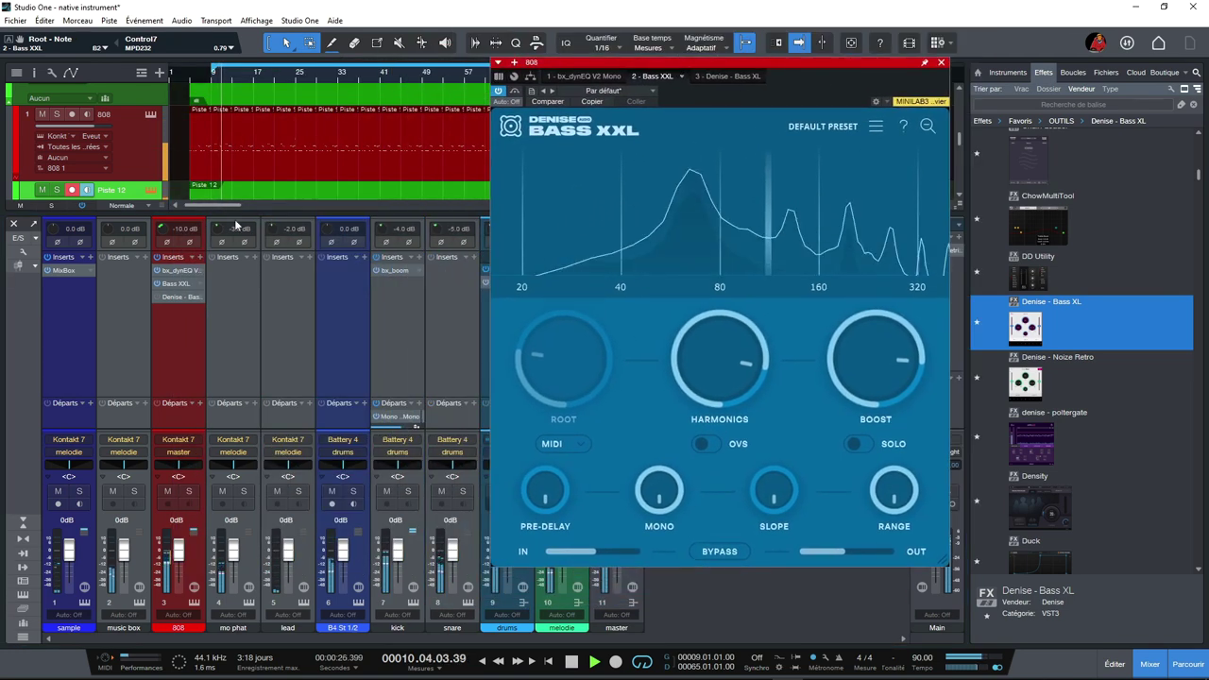
{"action": "left_click", "coordinate": [181, 298]}
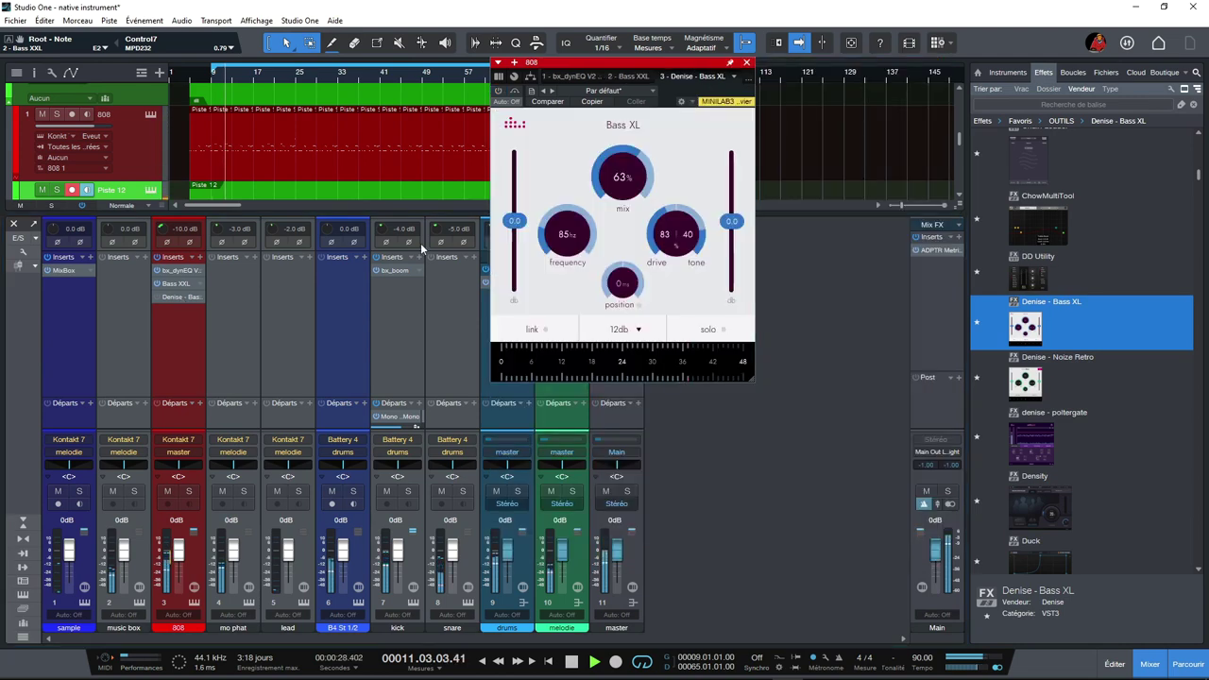
{"action": "left_click_drag", "start_coordinate": [697, 69], "coordinate": [1060, 54]}
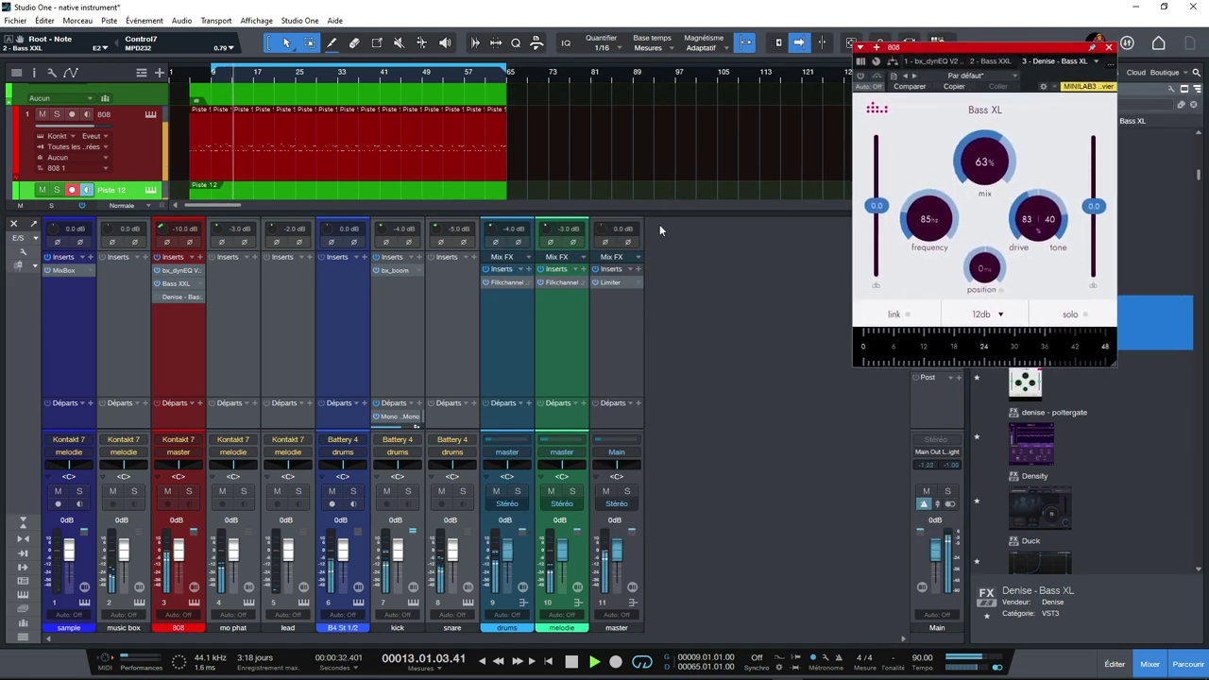
{"action": "left_click", "coordinate": [171, 285]}
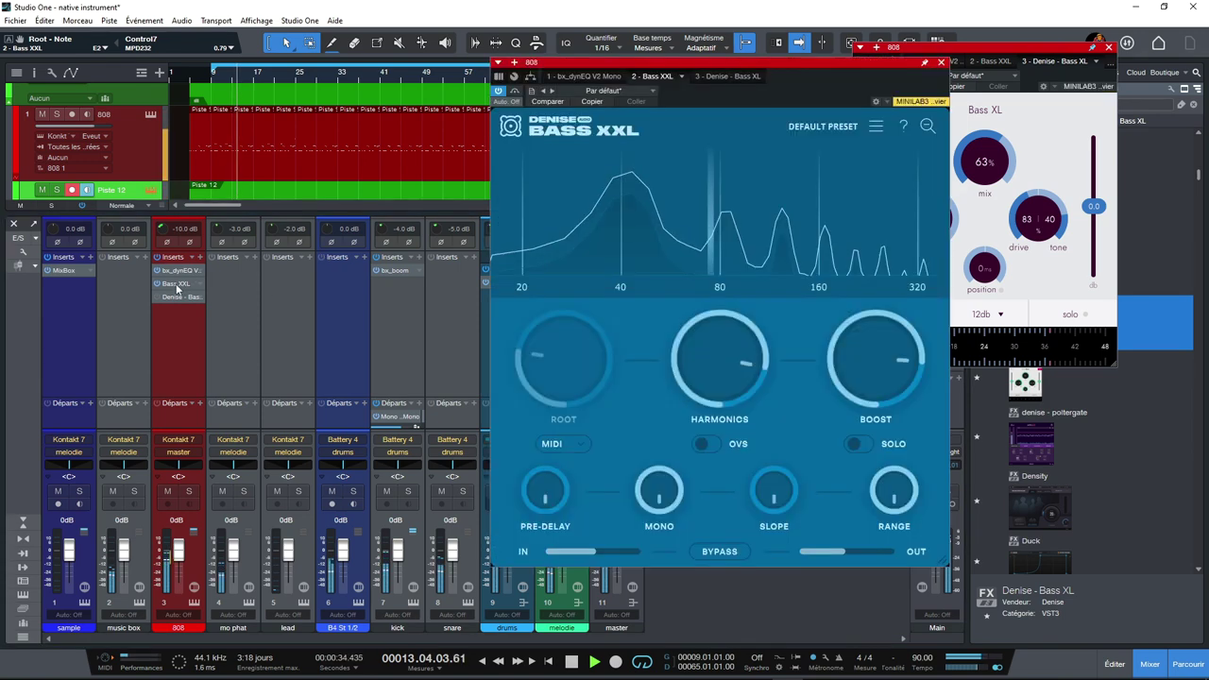
{"action": "left_click_drag", "start_coordinate": [803, 63], "coordinate": [670, 22]}
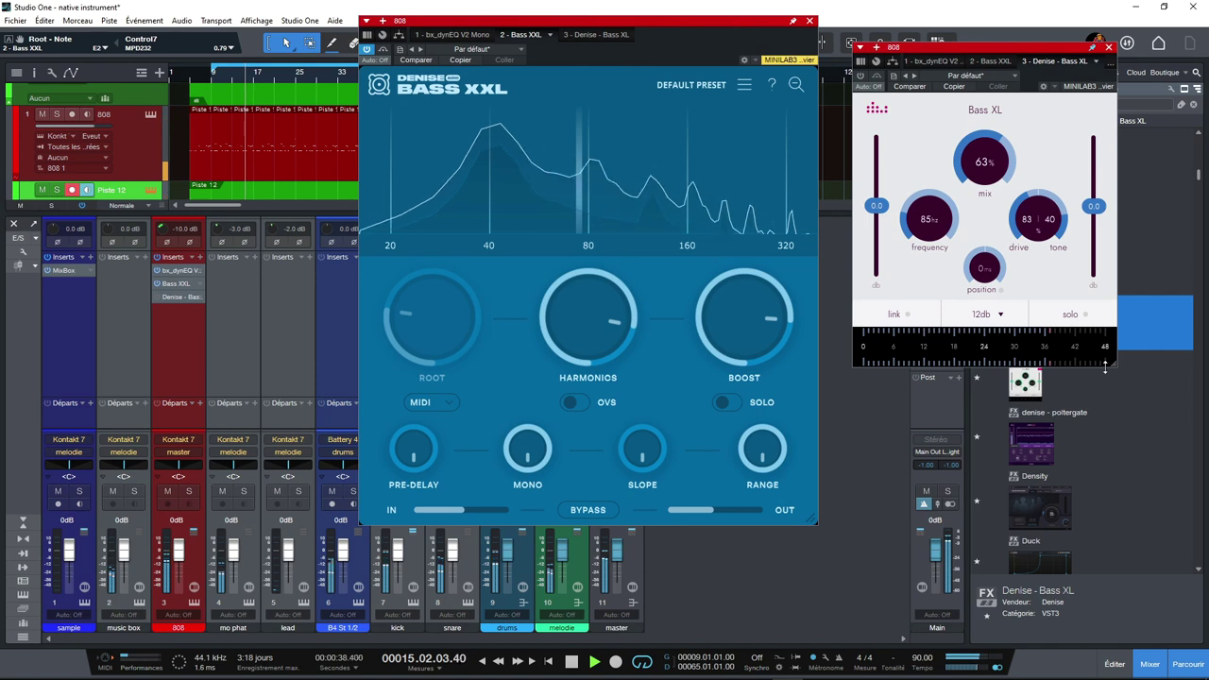
{"action": "left_click_drag", "start_coordinate": [1115, 364], "coordinate": [1137, 450]}
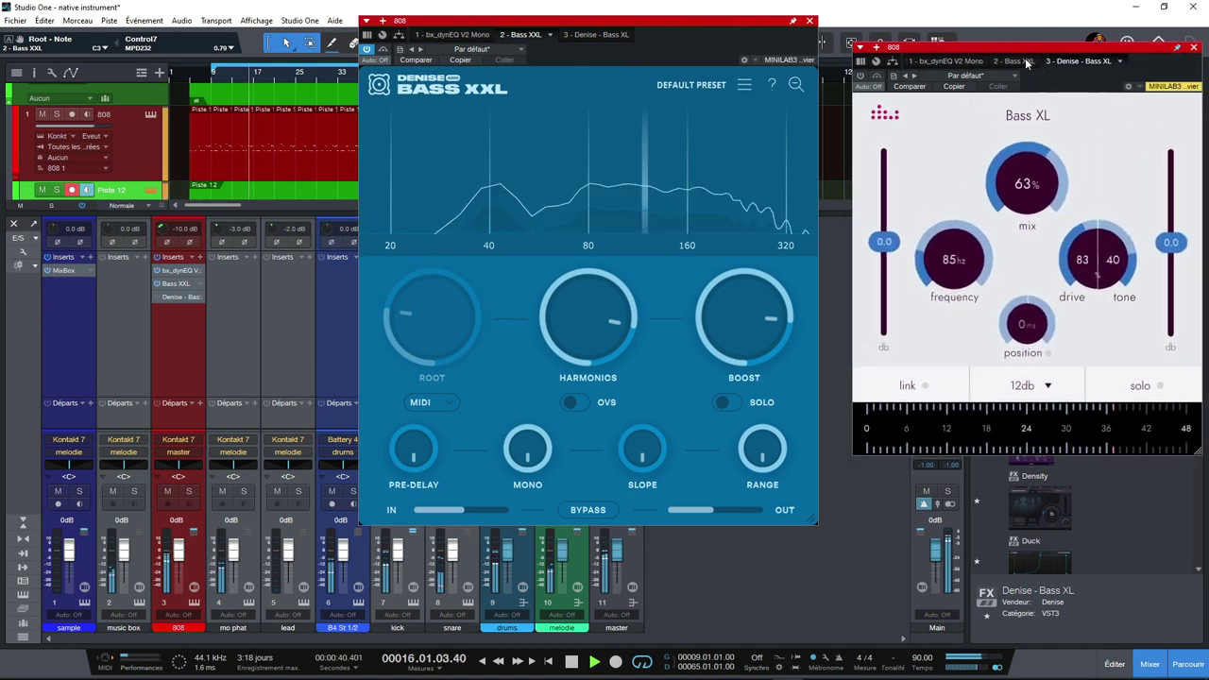
{"action": "left_click_drag", "start_coordinate": [1042, 53], "coordinate": [1005, 48]}
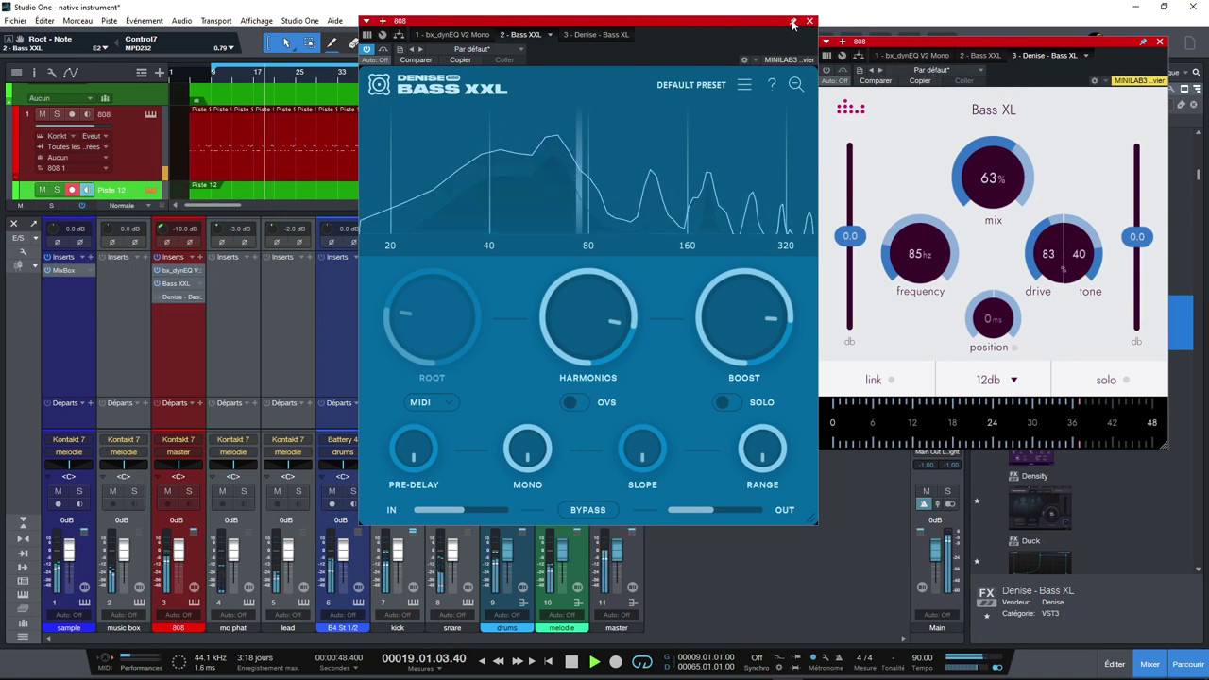
Bypass Bass XXL, enable Bass XL on the 808 for comparison, and set its mix to 62%.
{"action": "left_click", "coordinate": [581, 192]}
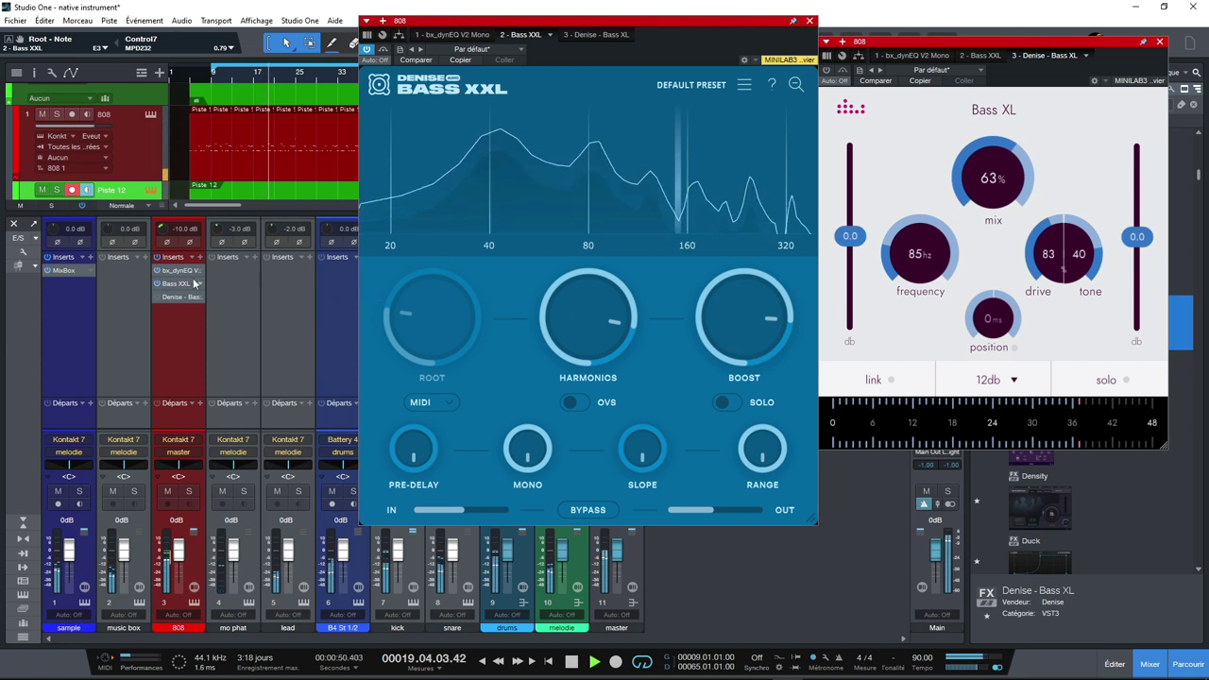
{"action": "left_click", "coordinate": [170, 297]}
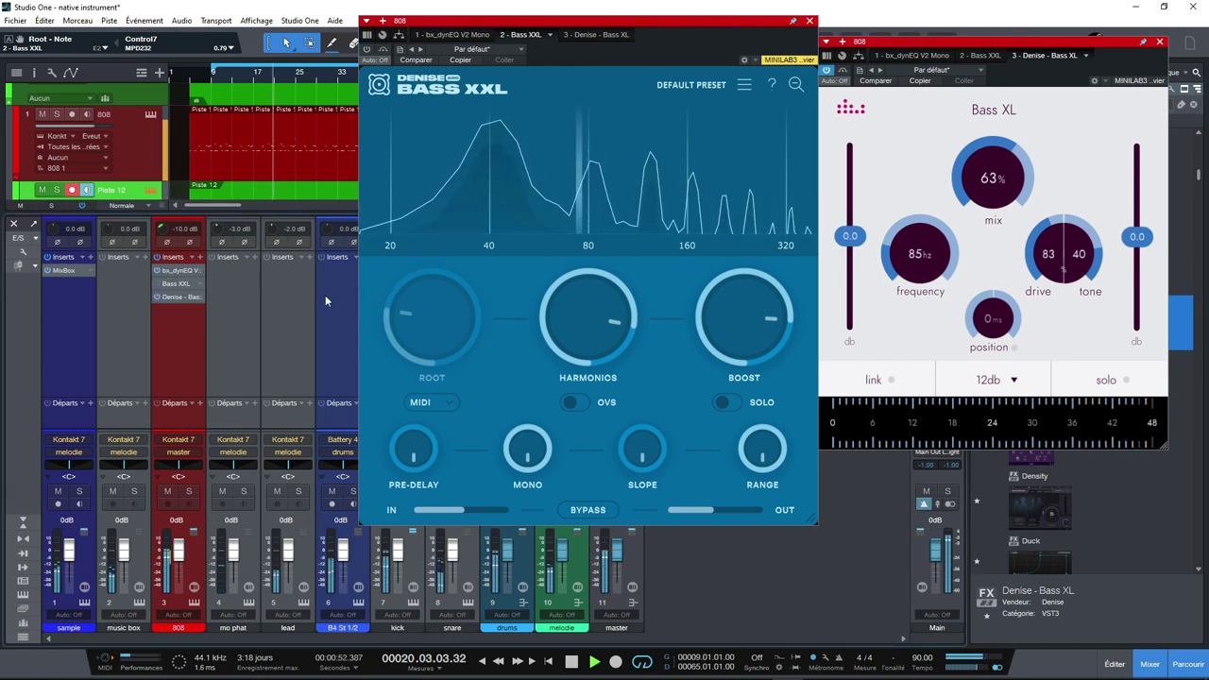
{"action": "scroll", "coordinate": [978, 189], "scroll_direction": "down", "scroll_amount": 1}
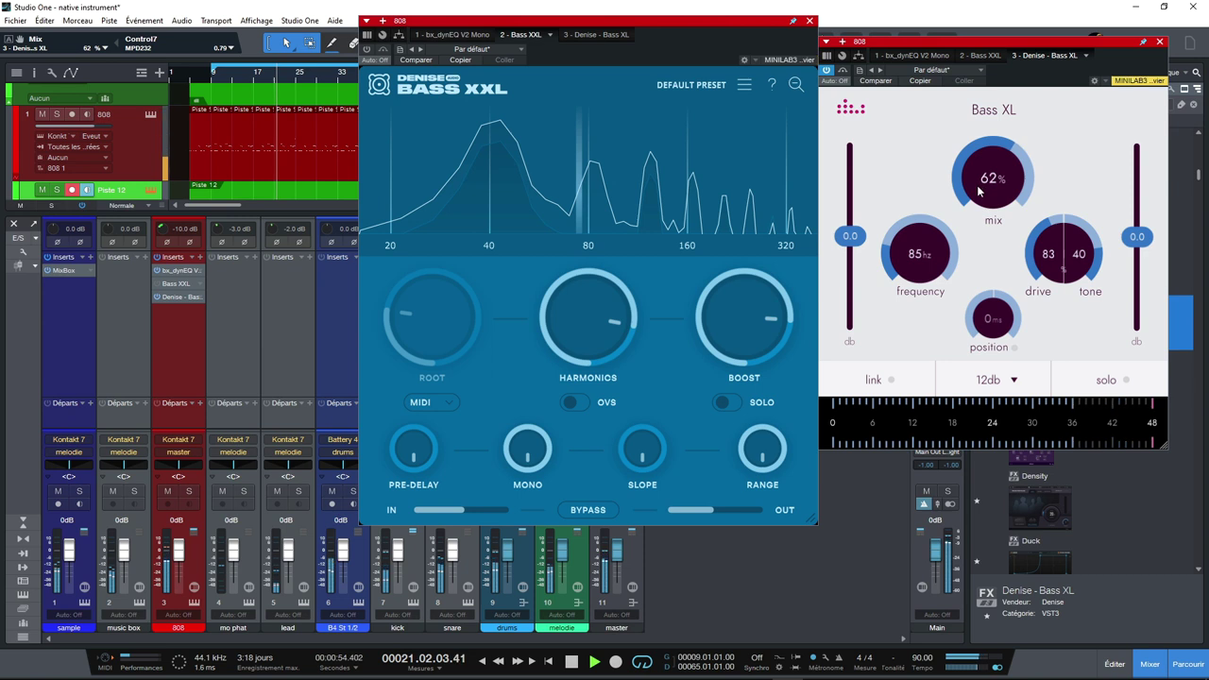
Adjust Bass XL during playback to a mix of 55%, frequency 115 Hz, drive 87% and tone 63%.
{"action": "scroll", "coordinate": [979, 201], "scroll_direction": "down", "scroll_amount": 2}
{"action": "scroll", "coordinate": [935, 245], "scroll_direction": "up", "scroll_amount": 3}
{"action": "scroll", "coordinate": [935, 239], "scroll_direction": "up", "scroll_amount": 1}
{"action": "scroll", "coordinate": [935, 236], "scroll_direction": "up", "scroll_amount": 2}
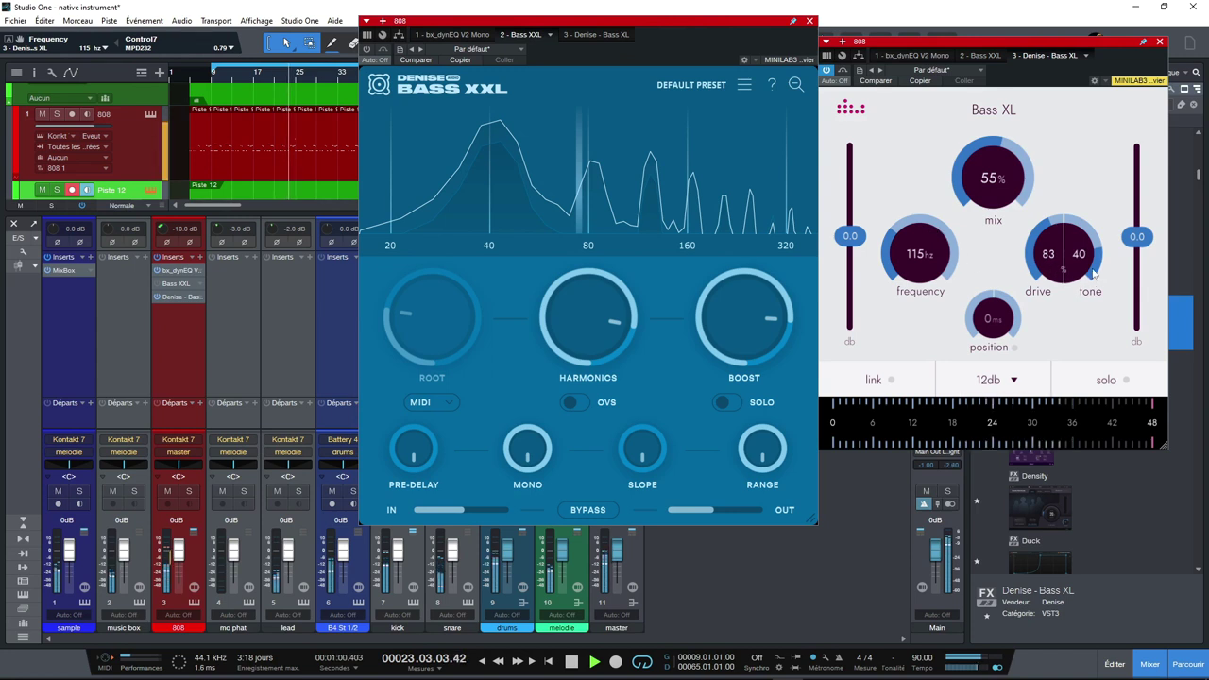
{"action": "scroll", "coordinate": [1067, 268], "scroll_direction": "up", "scroll_amount": 4}
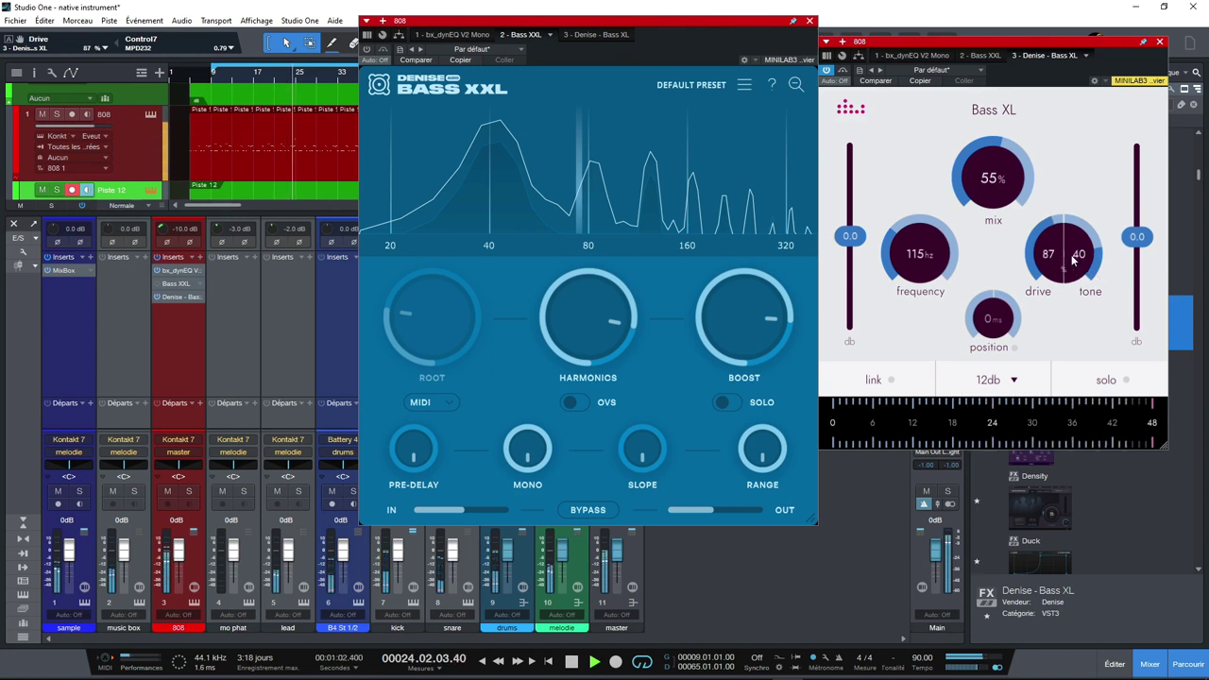
{"action": "left_click_drag", "start_coordinate": [1078, 257], "coordinate": [1076, 212]}
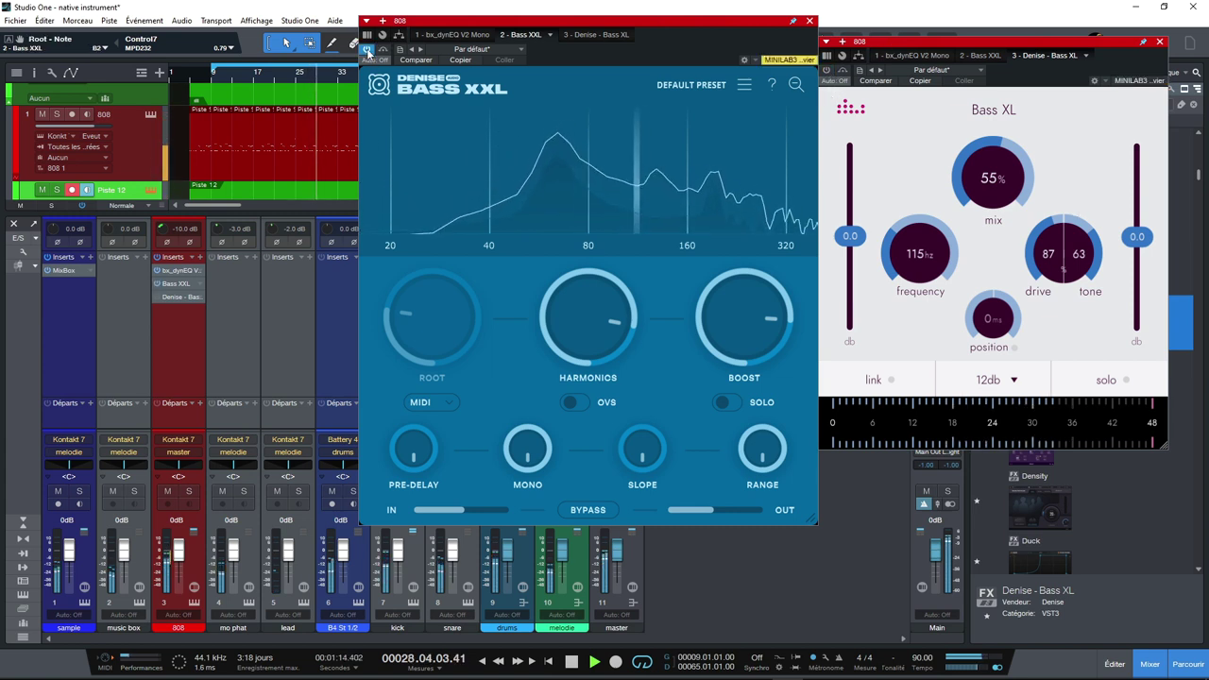
Switch the 808 back from Bass XL to Bass XXL, raising its Harmonics and setting its Boost to 82%.
{"action": "left_click_drag", "start_coordinate": [604, 296], "coordinate": [593, 304]}
{"action": "mouse_move", "coordinate": [736, 337]}
{"action": "left_click_drag", "start_coordinate": [736, 337], "coordinate": [735, 327]}
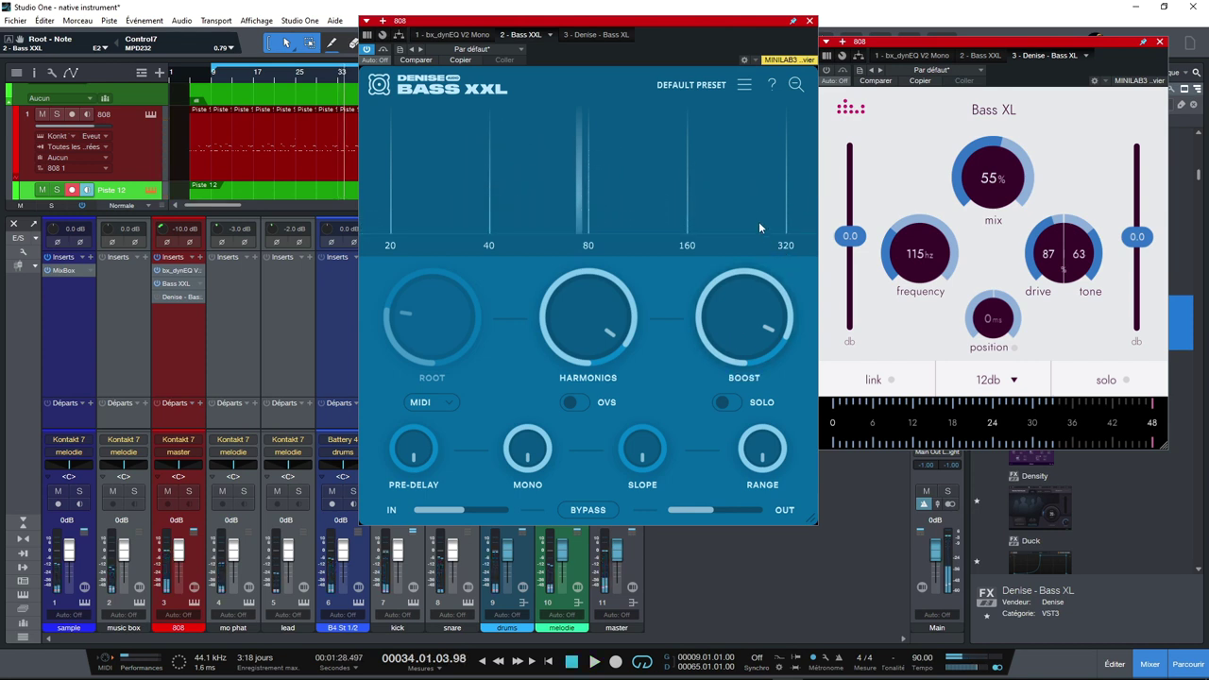
Close both plugin windows and open the Piste 12 MIDI part in the note editor.
{"action": "left_click", "coordinate": [1161, 42]}
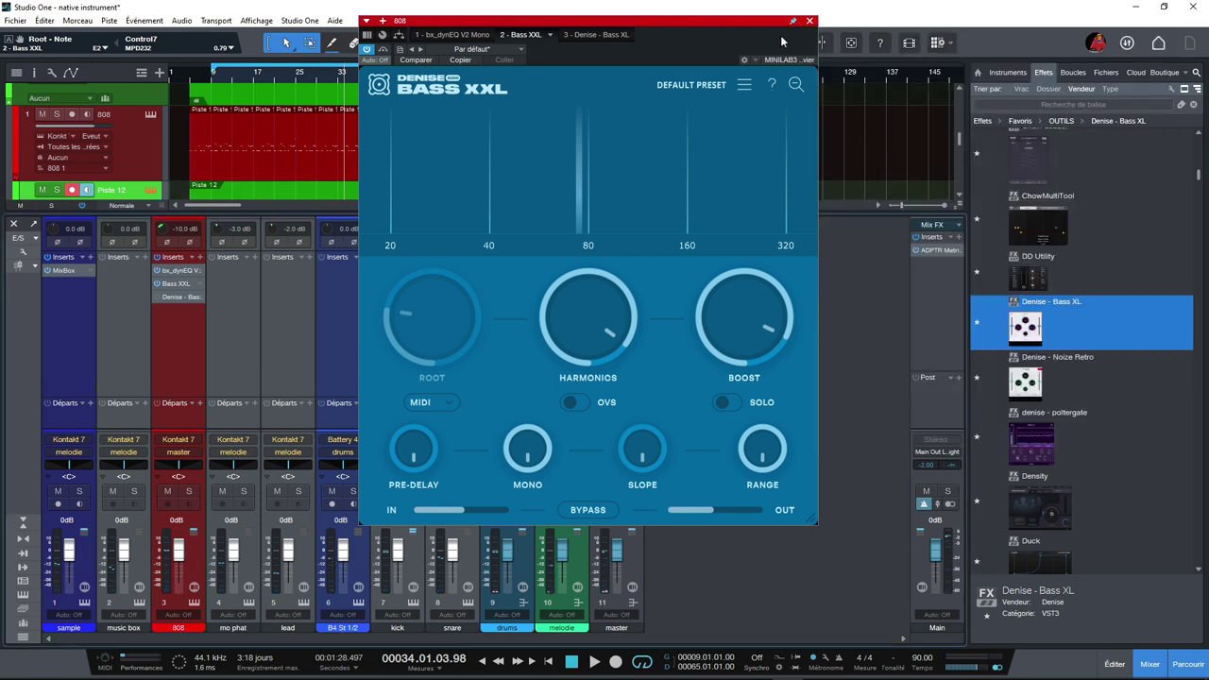
{"action": "left_click", "coordinate": [808, 20]}
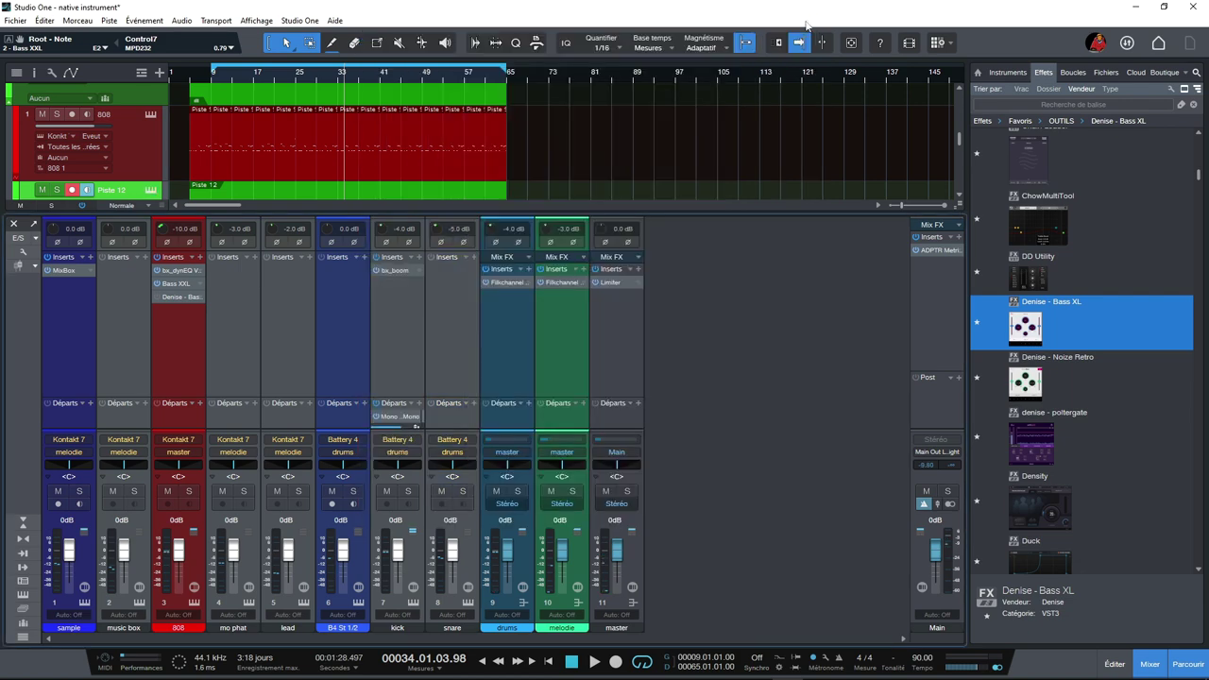
{"action": "left_click_drag", "start_coordinate": [299, 213], "coordinate": [298, 361]}
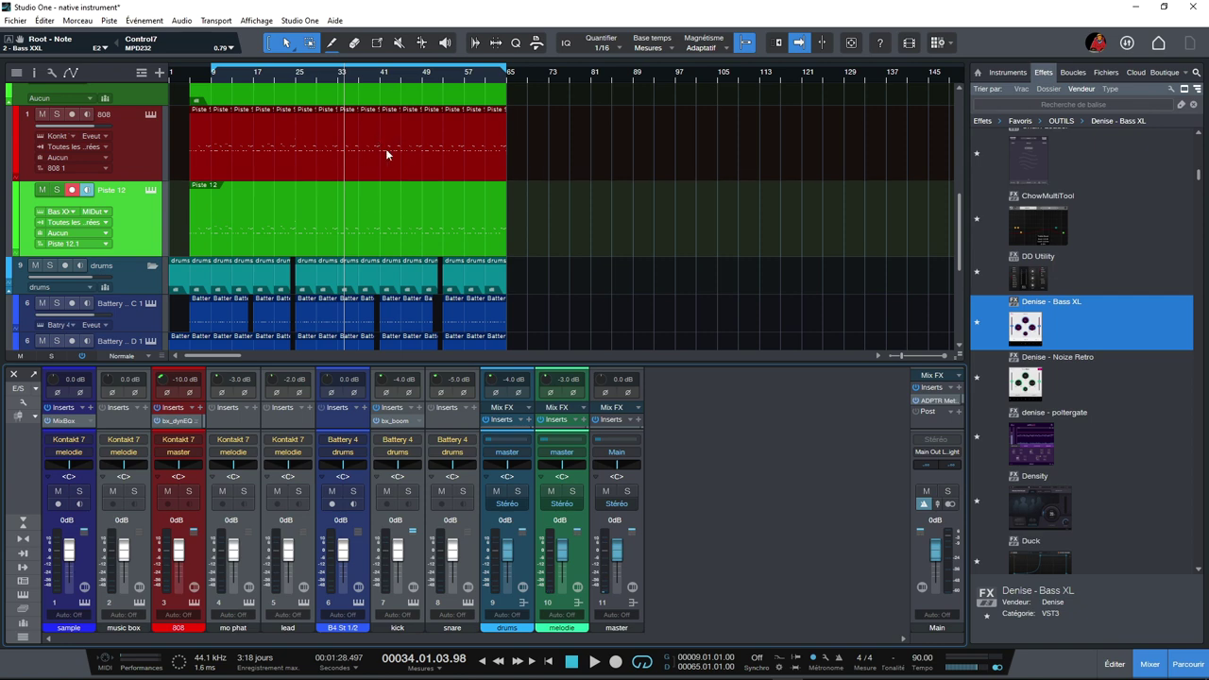
{"action": "double_click", "coordinate": [387, 238]}
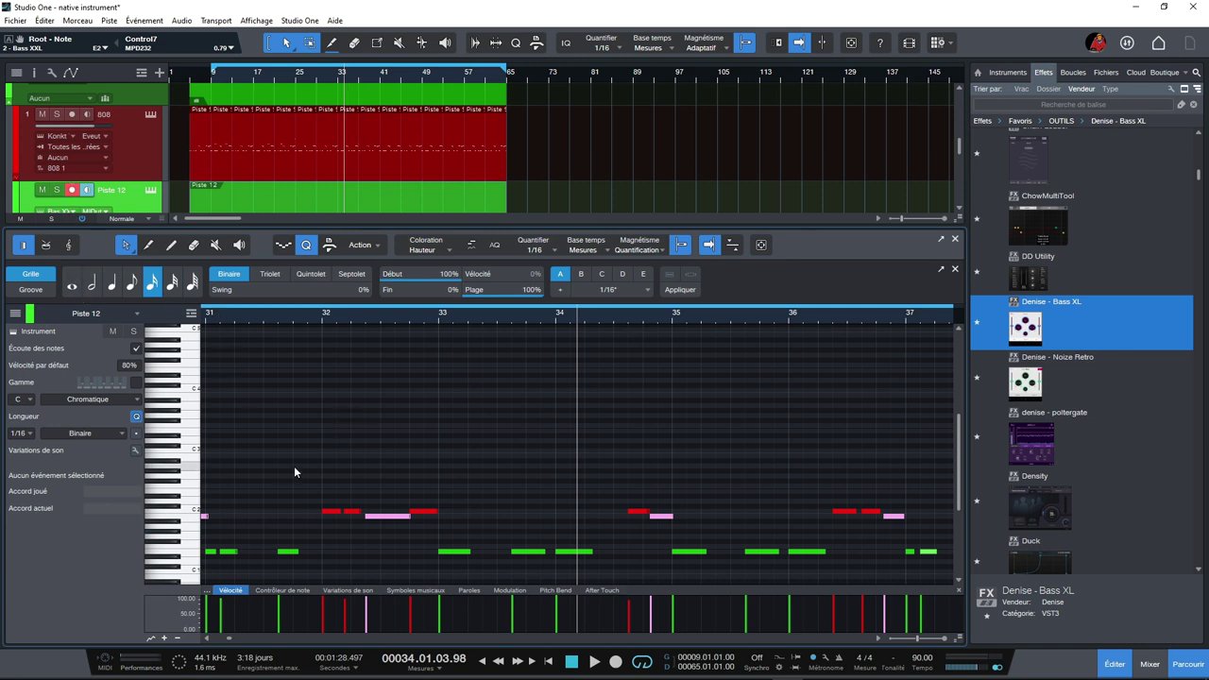
Select all notes of Piste 12 and start playback with the Bass XXL window showing over the note editor.
{"action": "key", "text": "ctrl+a"}
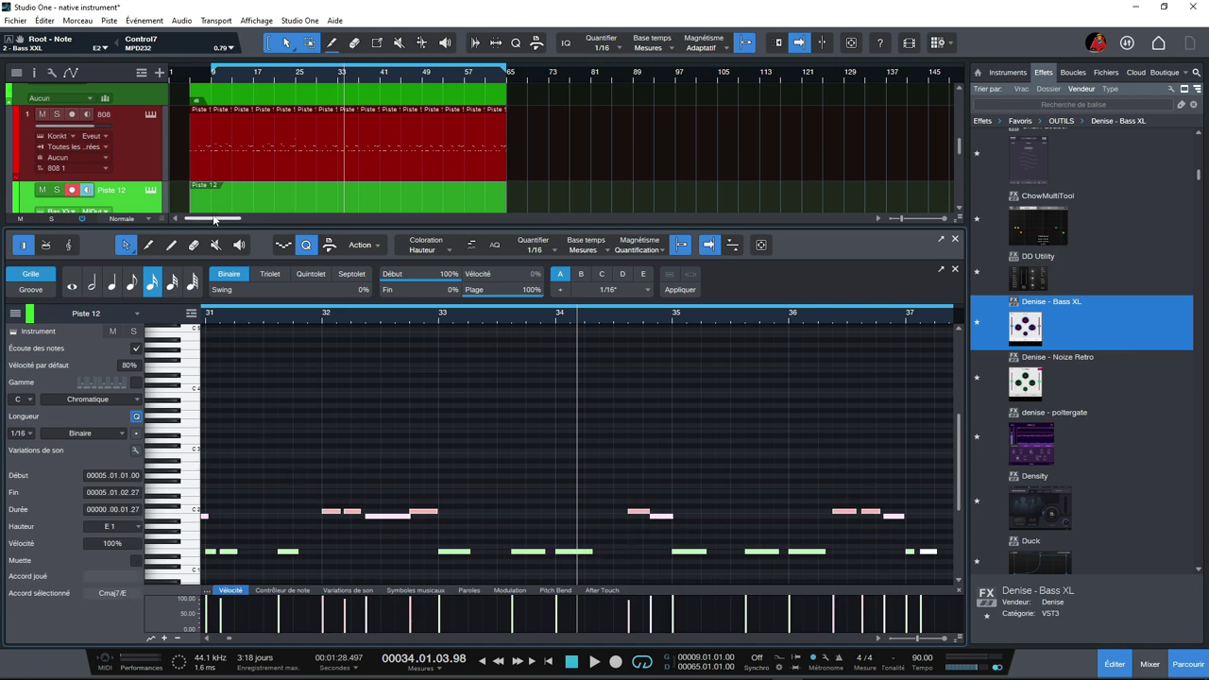
{"action": "left_click", "coordinate": [150, 193]}
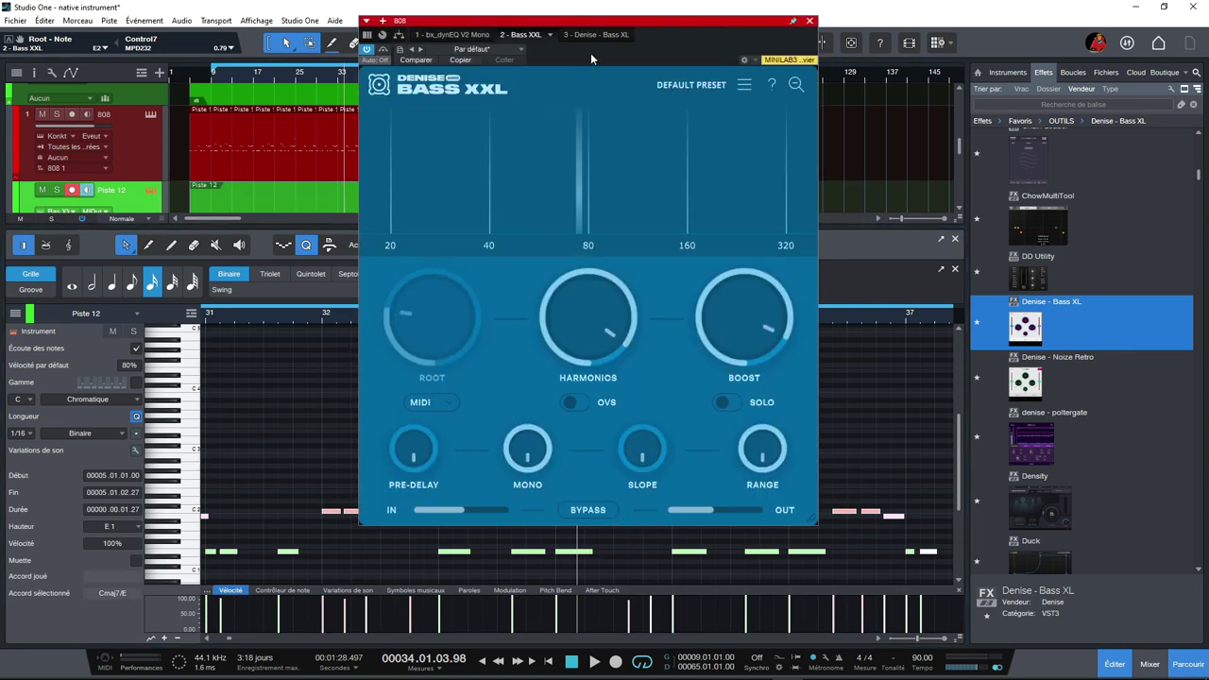
{"action": "key", "text": "space"}
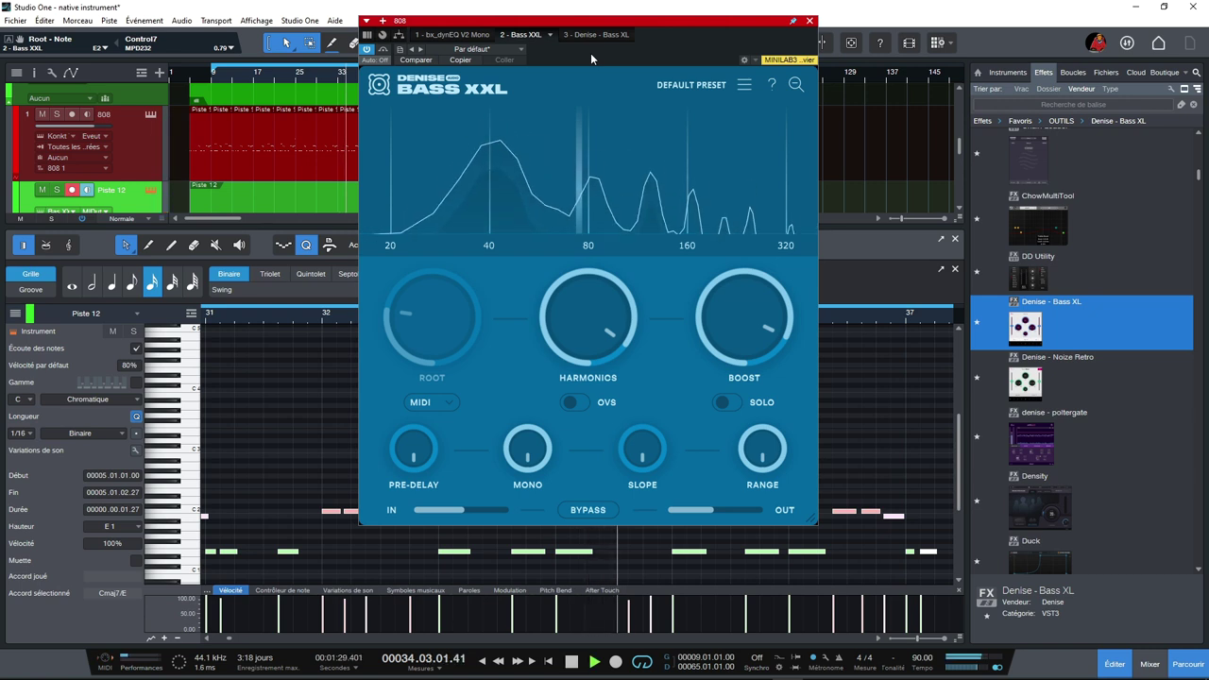
Transpose all Piste 12 notes up one octave during playback to hear Bass XXL react, and return them to their original octave.
{"action": "left_click", "coordinate": [262, 399]}
{"action": "key", "text": "ctrl+a"}
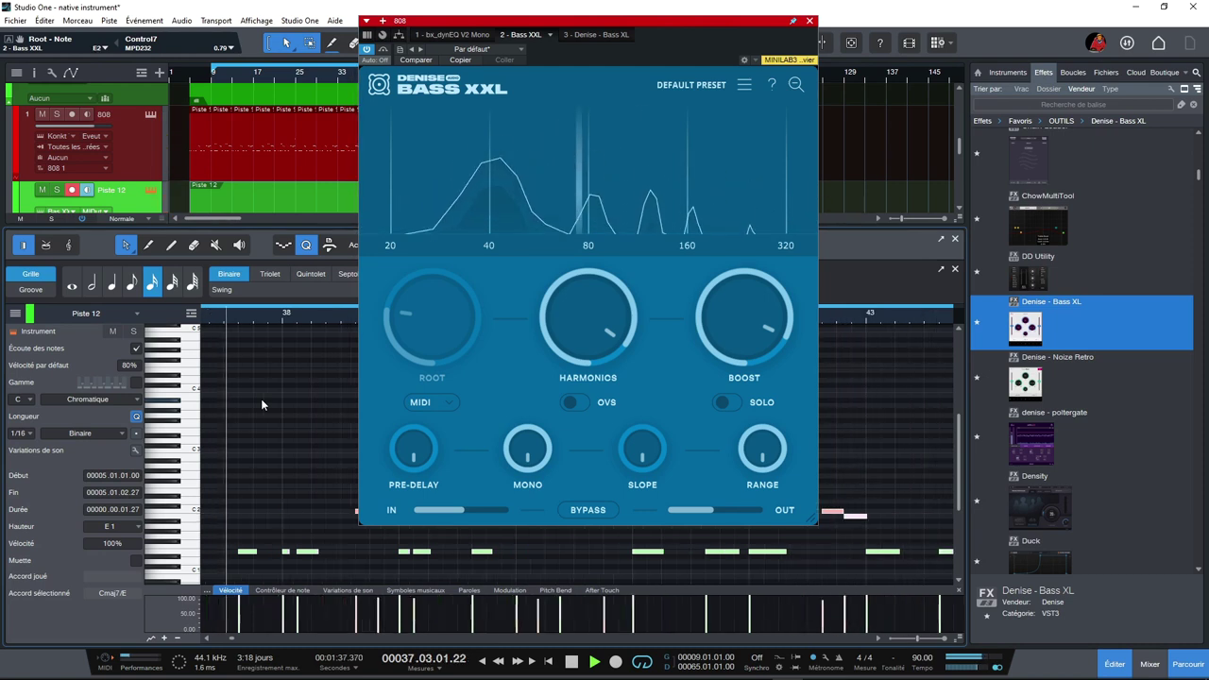
{"action": "key", "text": "shift+Up"}
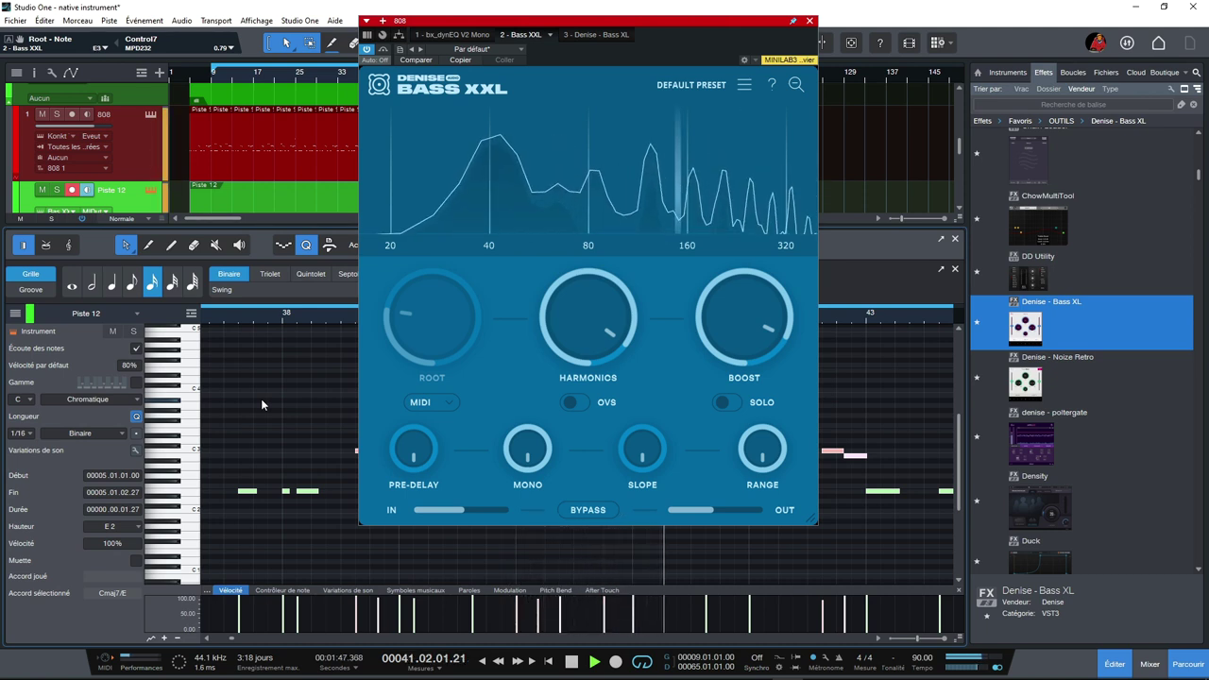
{"action": "key", "text": "shift+Down"}
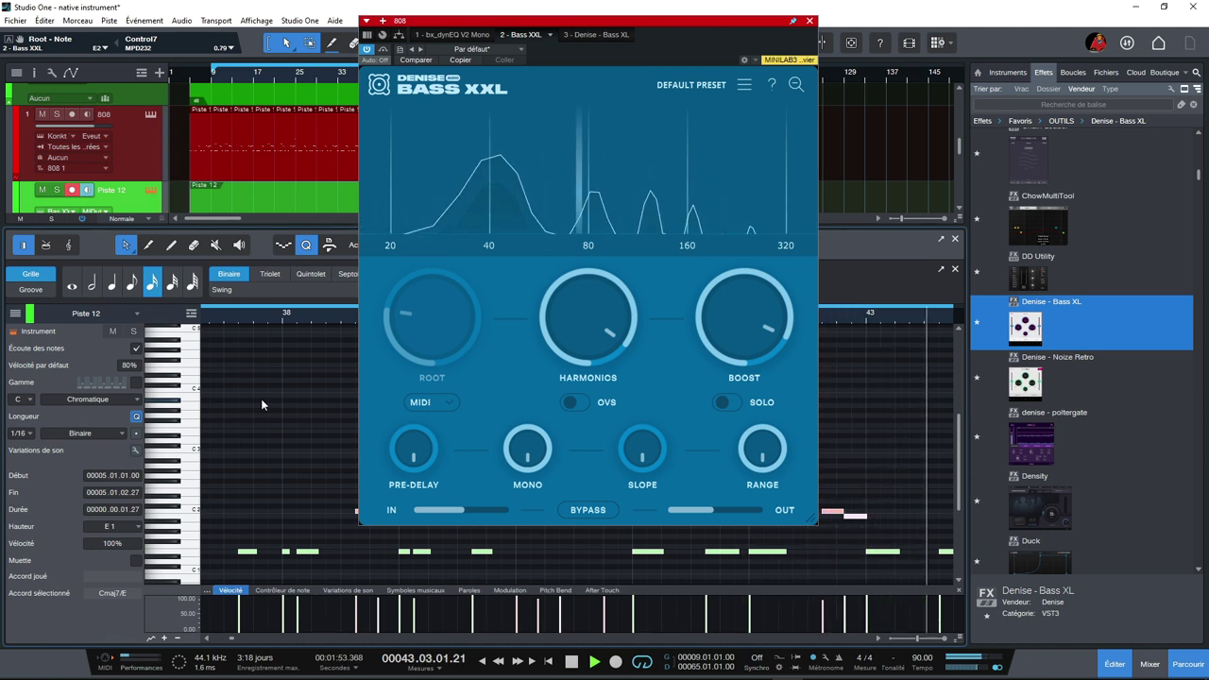
Transpose all Piste 12 notes down one octave and back up while listening, and stop playback.
{"action": "key", "text": "shift+Down"}
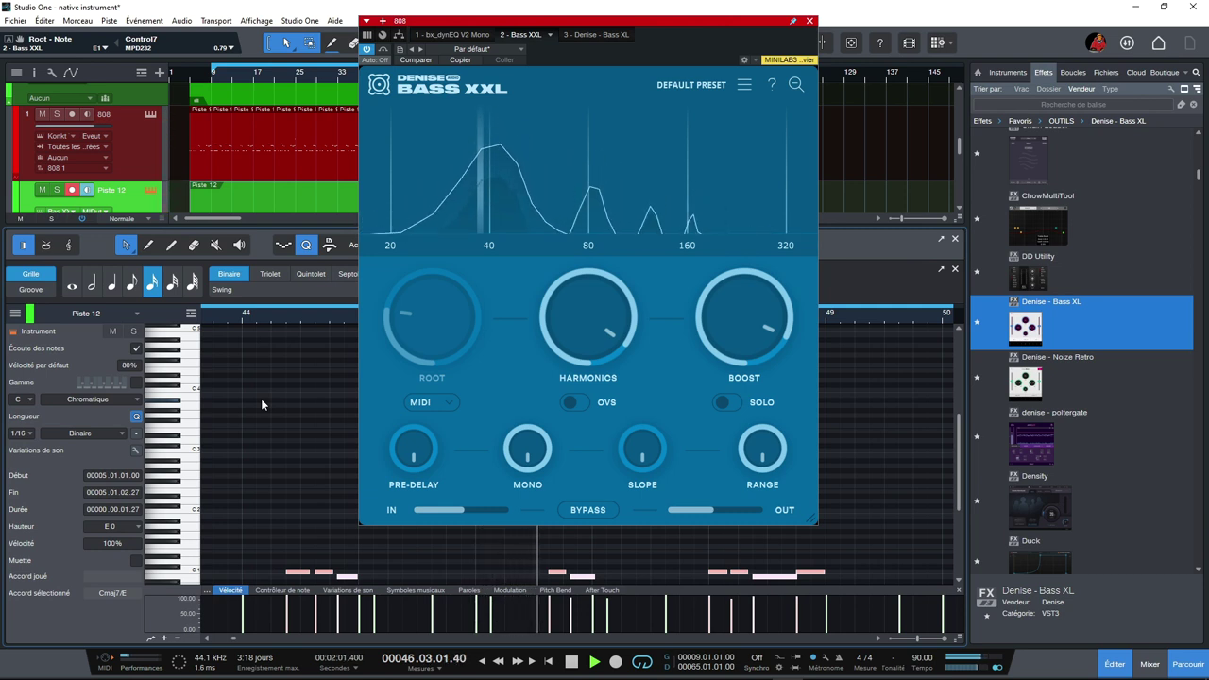
{"action": "key", "text": "shift+Up"}
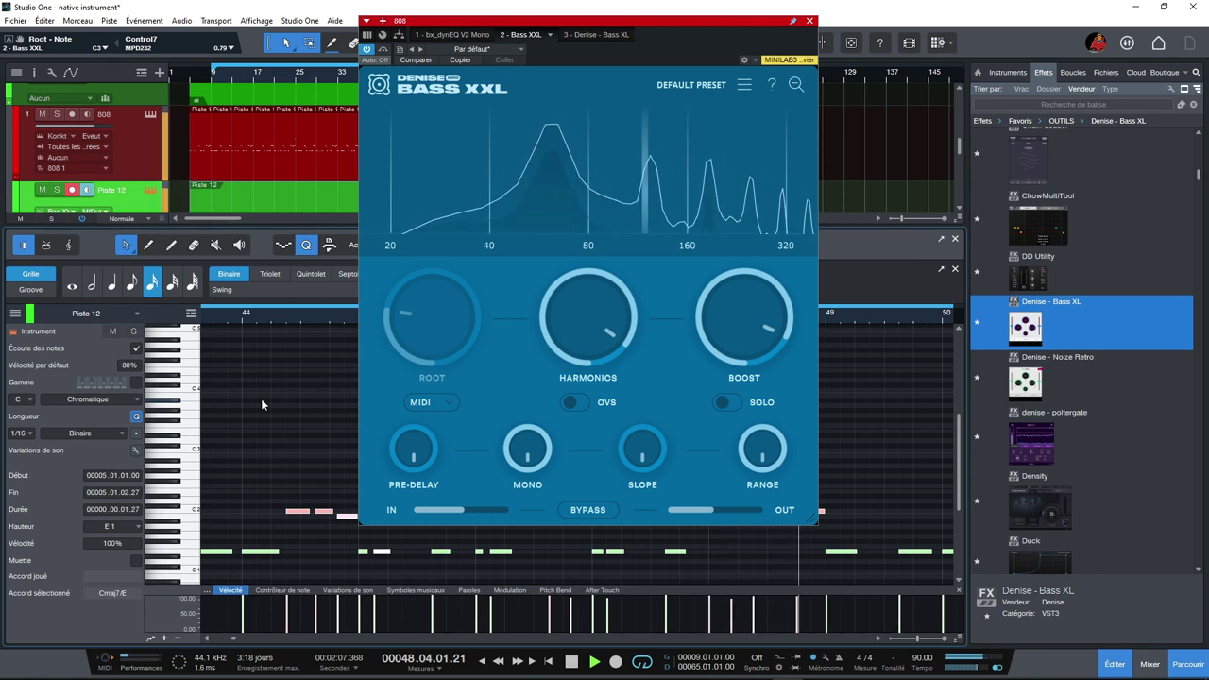
{"action": "mouse_move", "coordinate": [586, 338]}
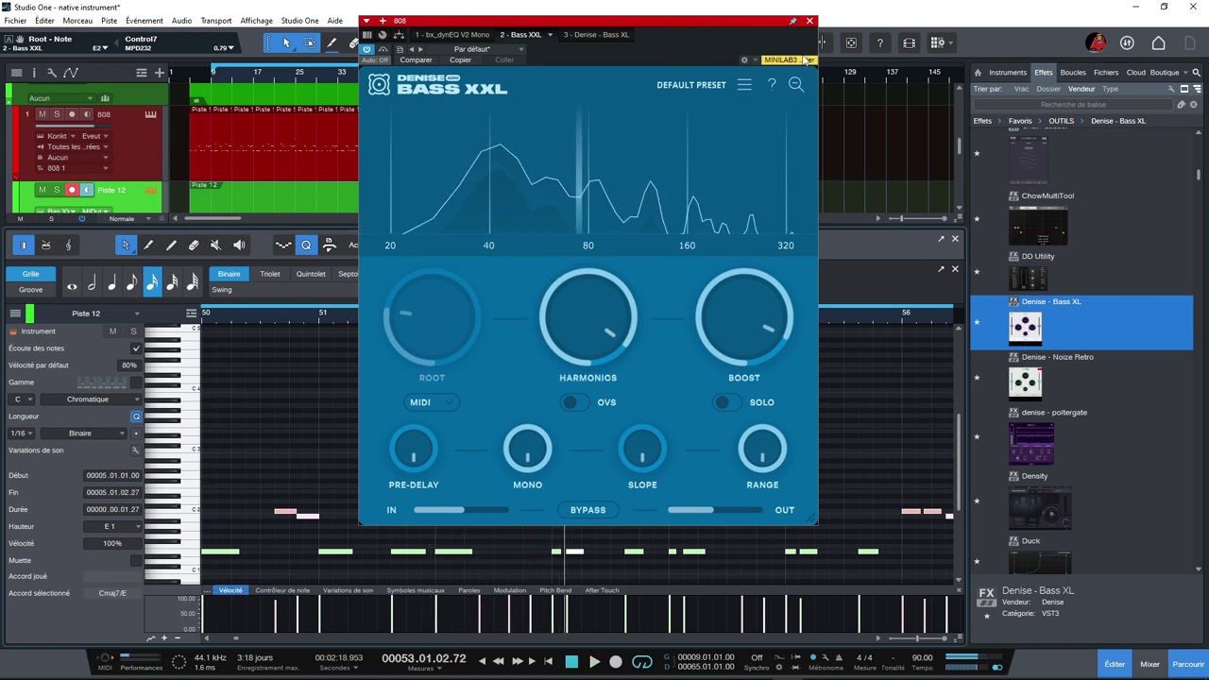
{"action": "key", "text": "space"}
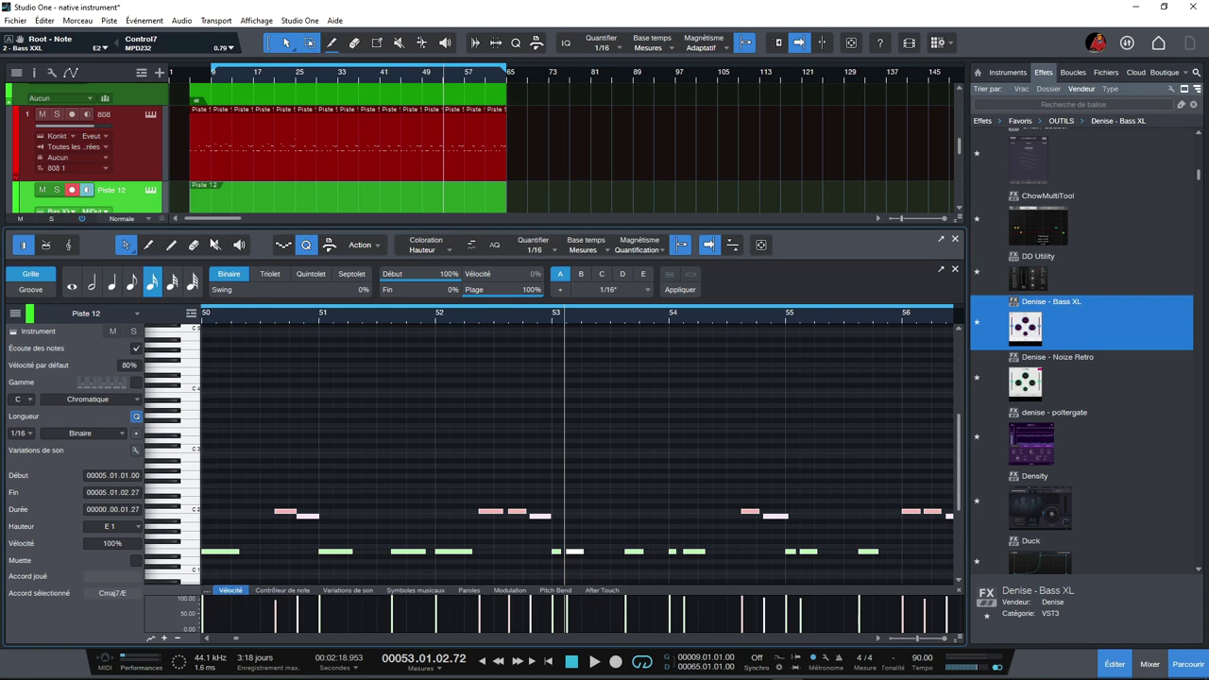
Return to the mixer, enlarge it to show the inserts, and reopen Bass XXL on the 808 to check its Harmonics and Boost.
{"action": "key", "text": "F3"}
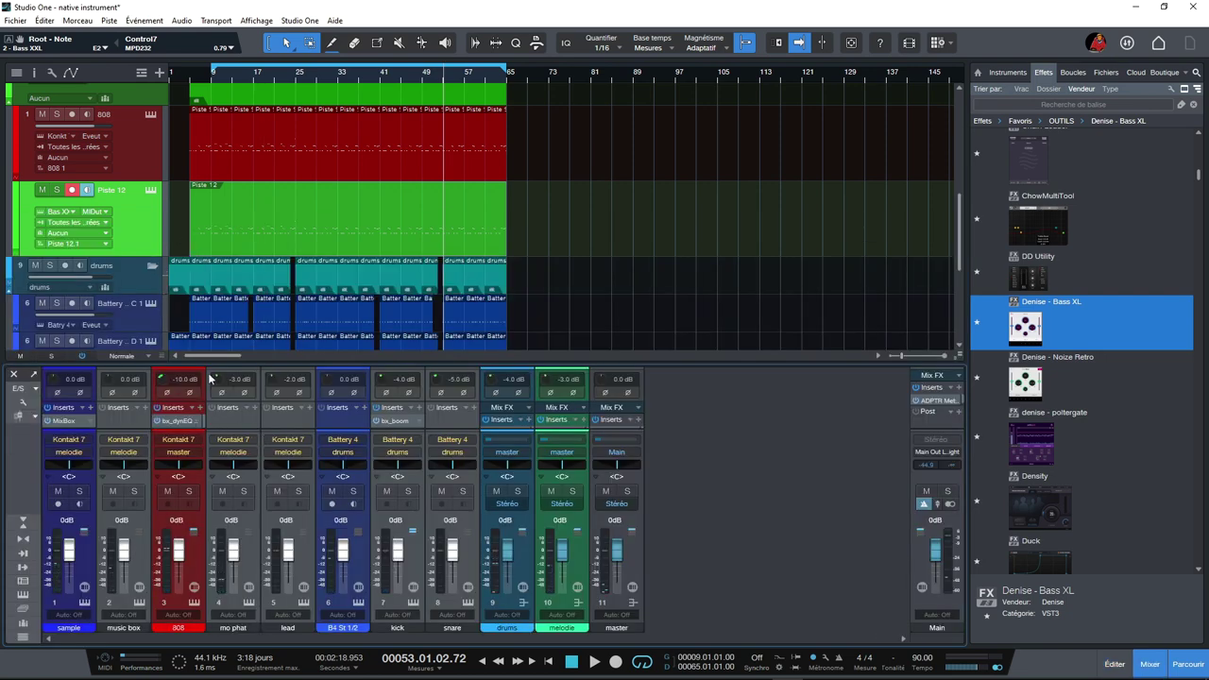
{"action": "left_click_drag", "start_coordinate": [216, 364], "coordinate": [217, 302]}
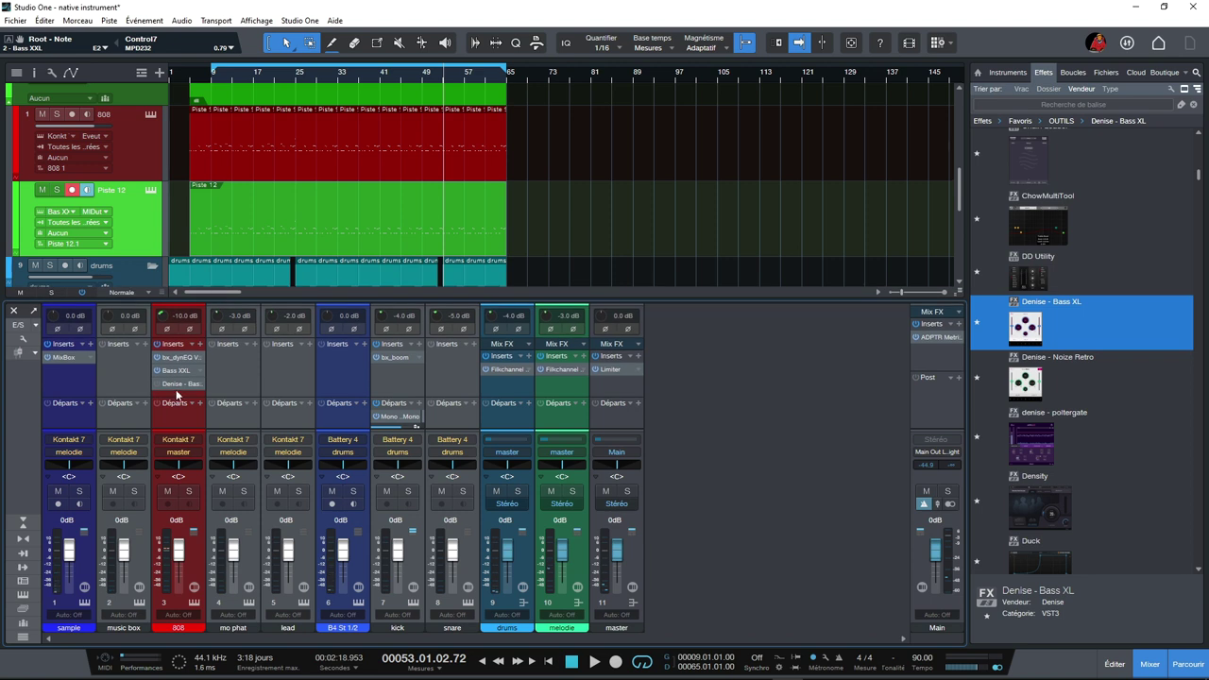
{"action": "left_click", "coordinate": [175, 371]}
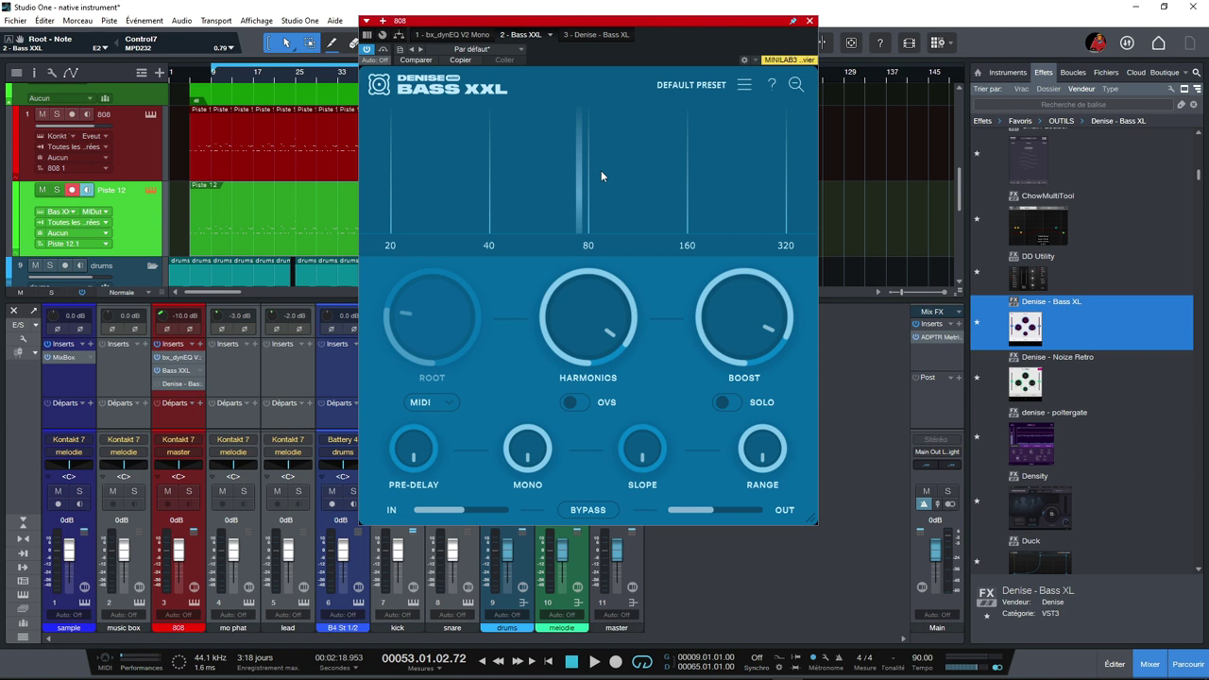
{"action": "mouse_move", "coordinate": [619, 280]}
{"action": "mouse_move", "coordinate": [758, 304]}
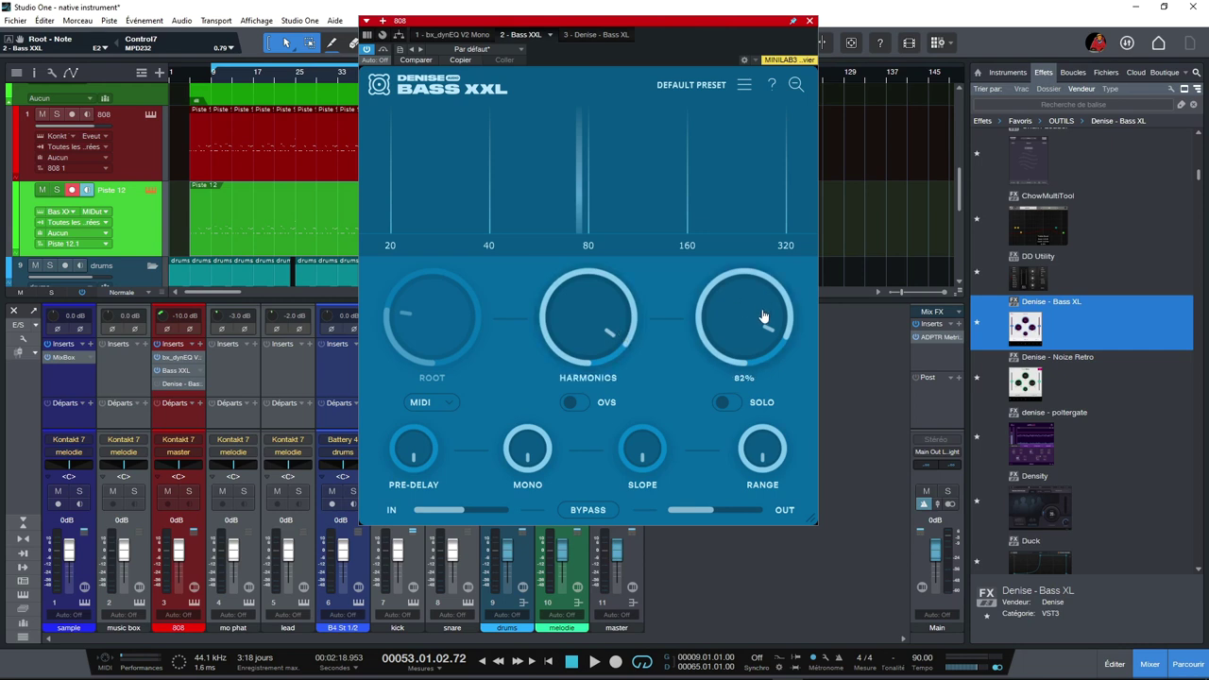